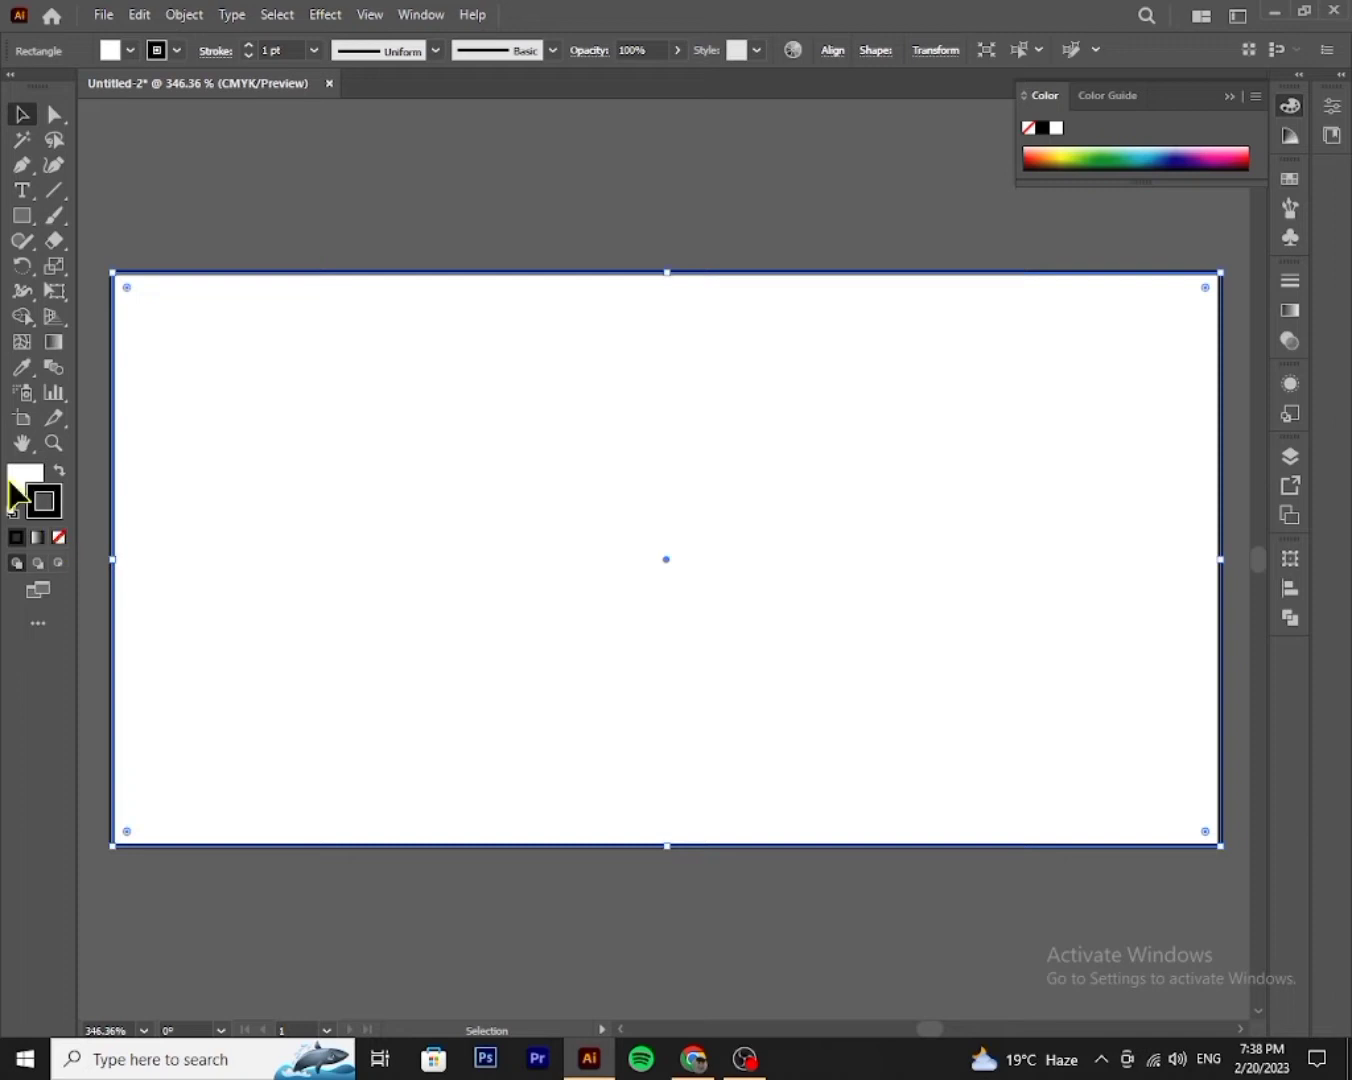
- Give the artboard-sized background rectangle a solid black fill with no stroke
{"action": "left_click", "coordinate": [18, 490]}
{"action": "left_click", "coordinate": [59, 538]}
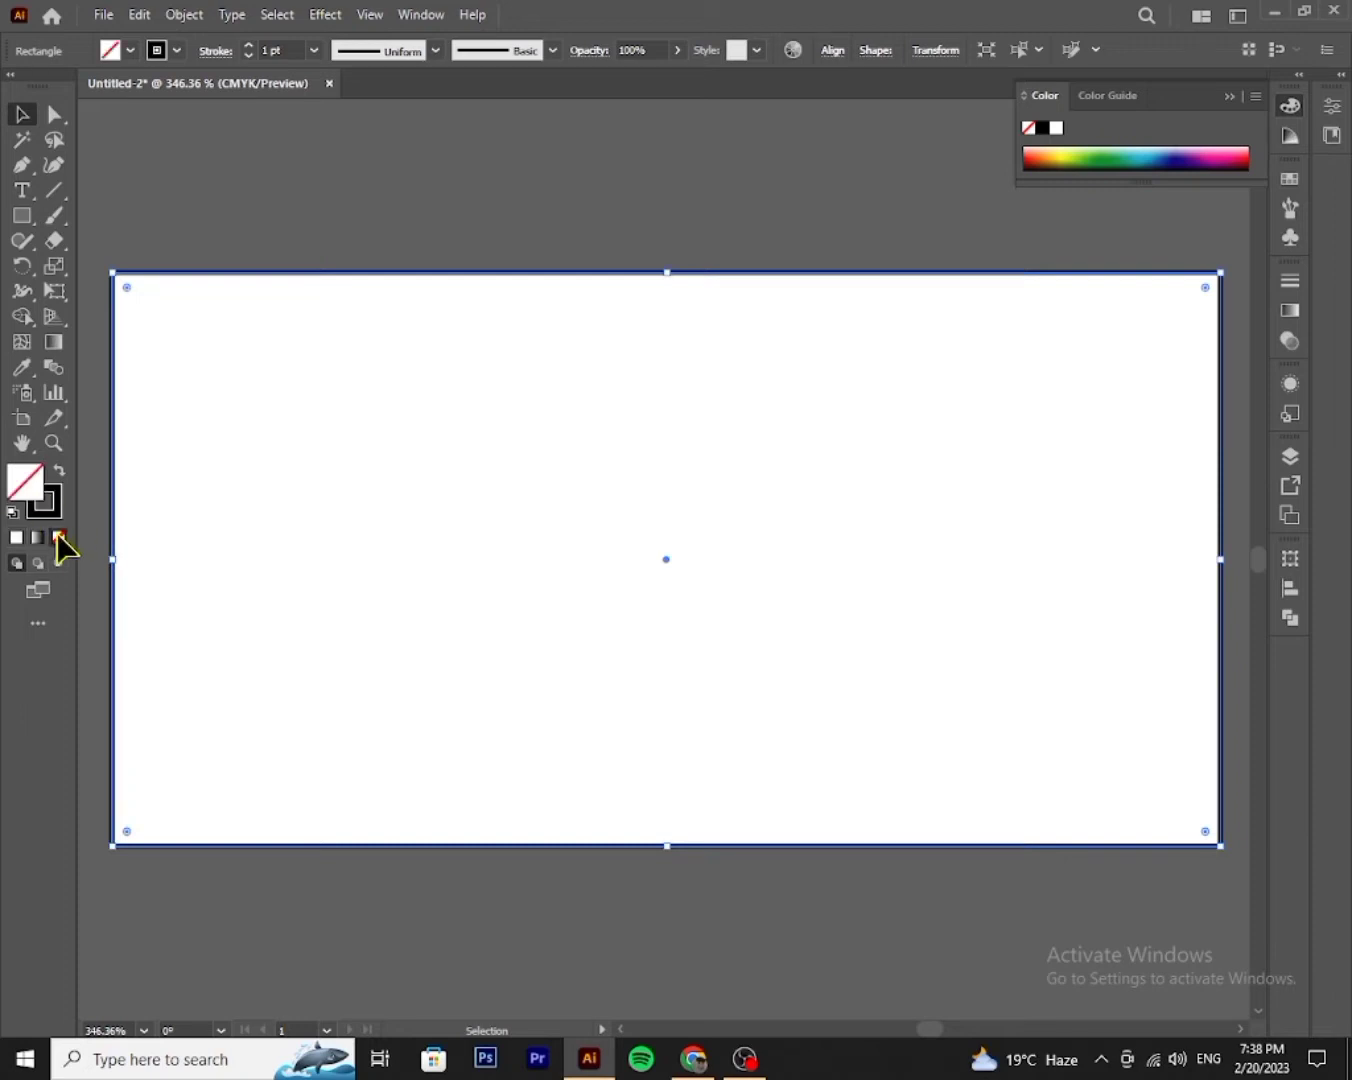
{"action": "left_click", "coordinate": [59, 472]}
{"action": "left_click", "coordinate": [196, 199]}
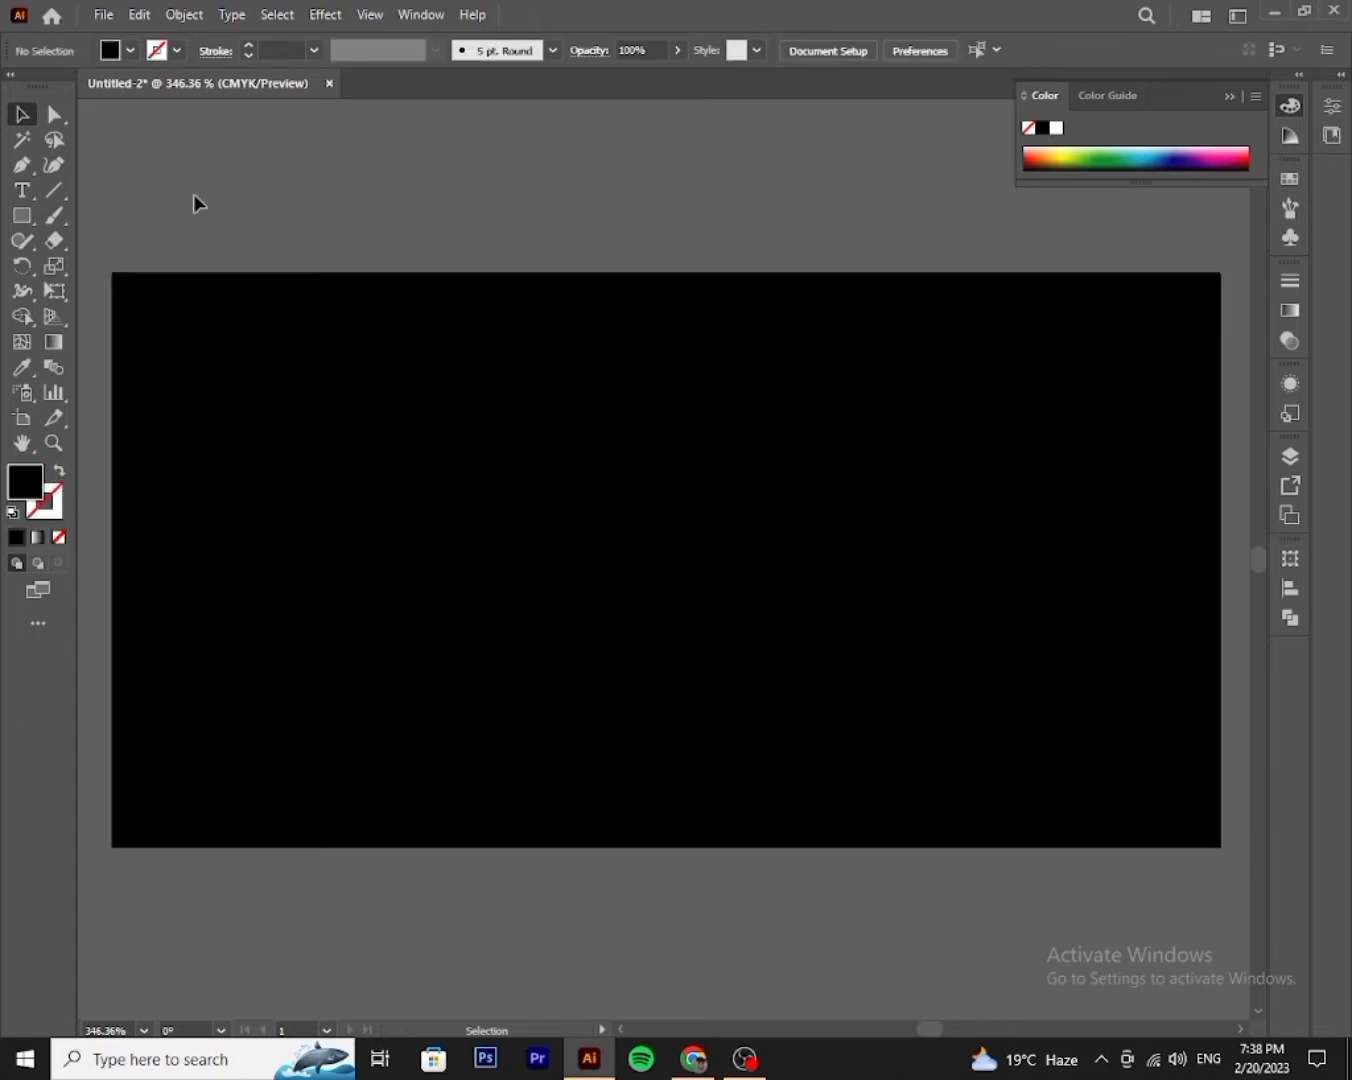
- Draw a wide rectangle in the upper-left area of the black background and fill it with medium gray
{"action": "left_click", "coordinate": [23, 217]}
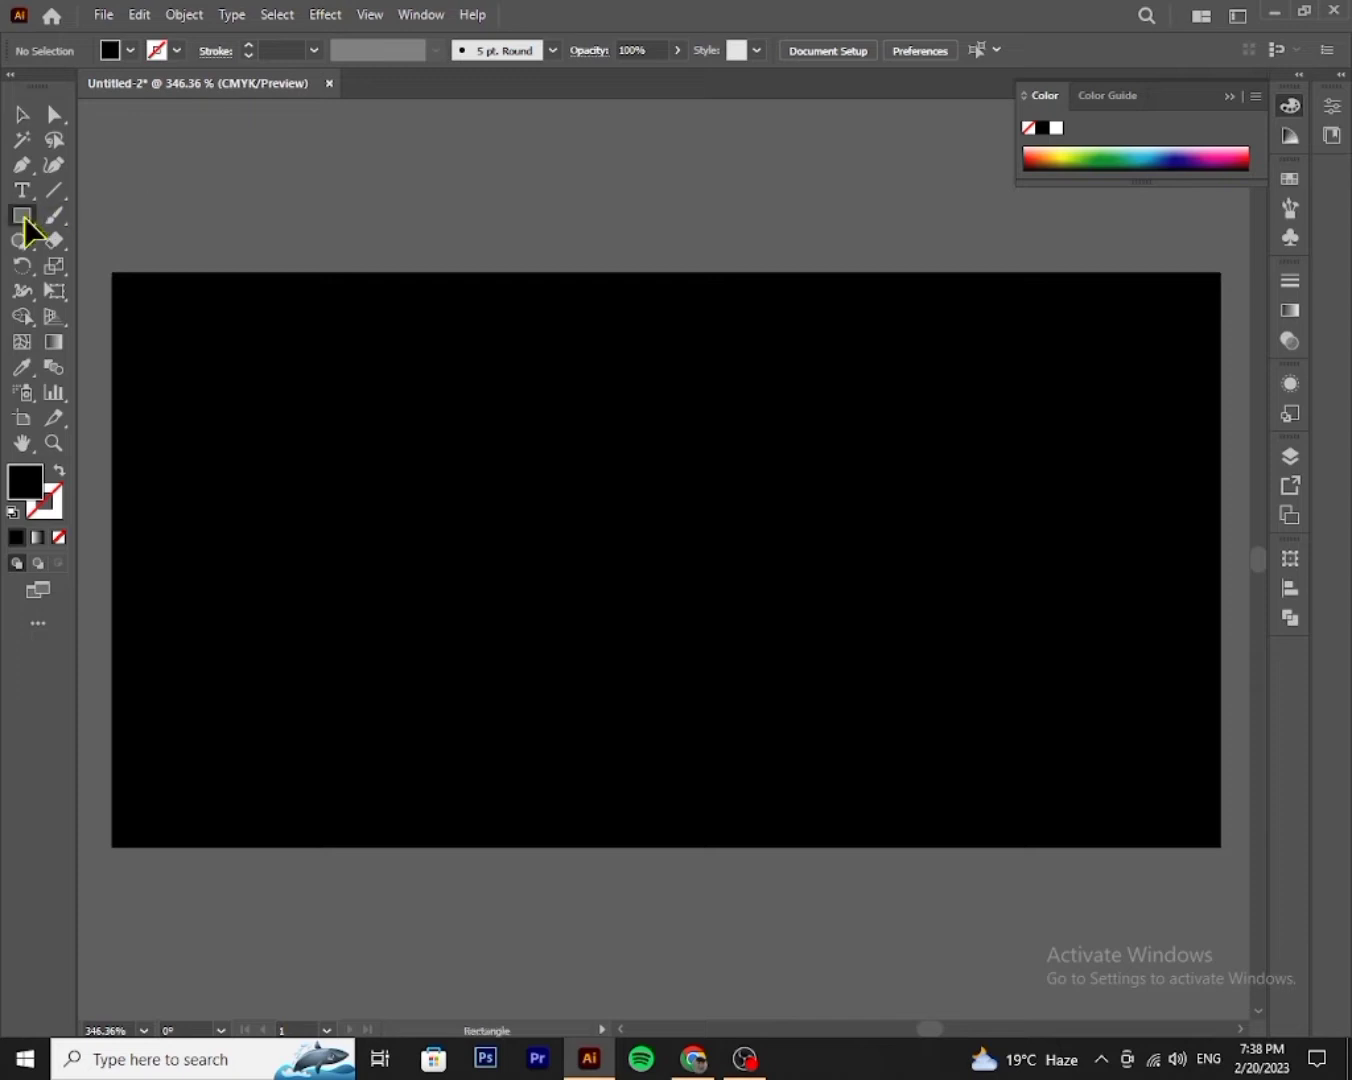
{"action": "mouse_move", "coordinate": [168, 351]}
{"action": "left_mouse_down"}
{"action": "mouse_move", "coordinate": [573, 460]}
{"action": "mouse_move", "coordinate": [648, 467]}
{"action": "left_mouse_up"}
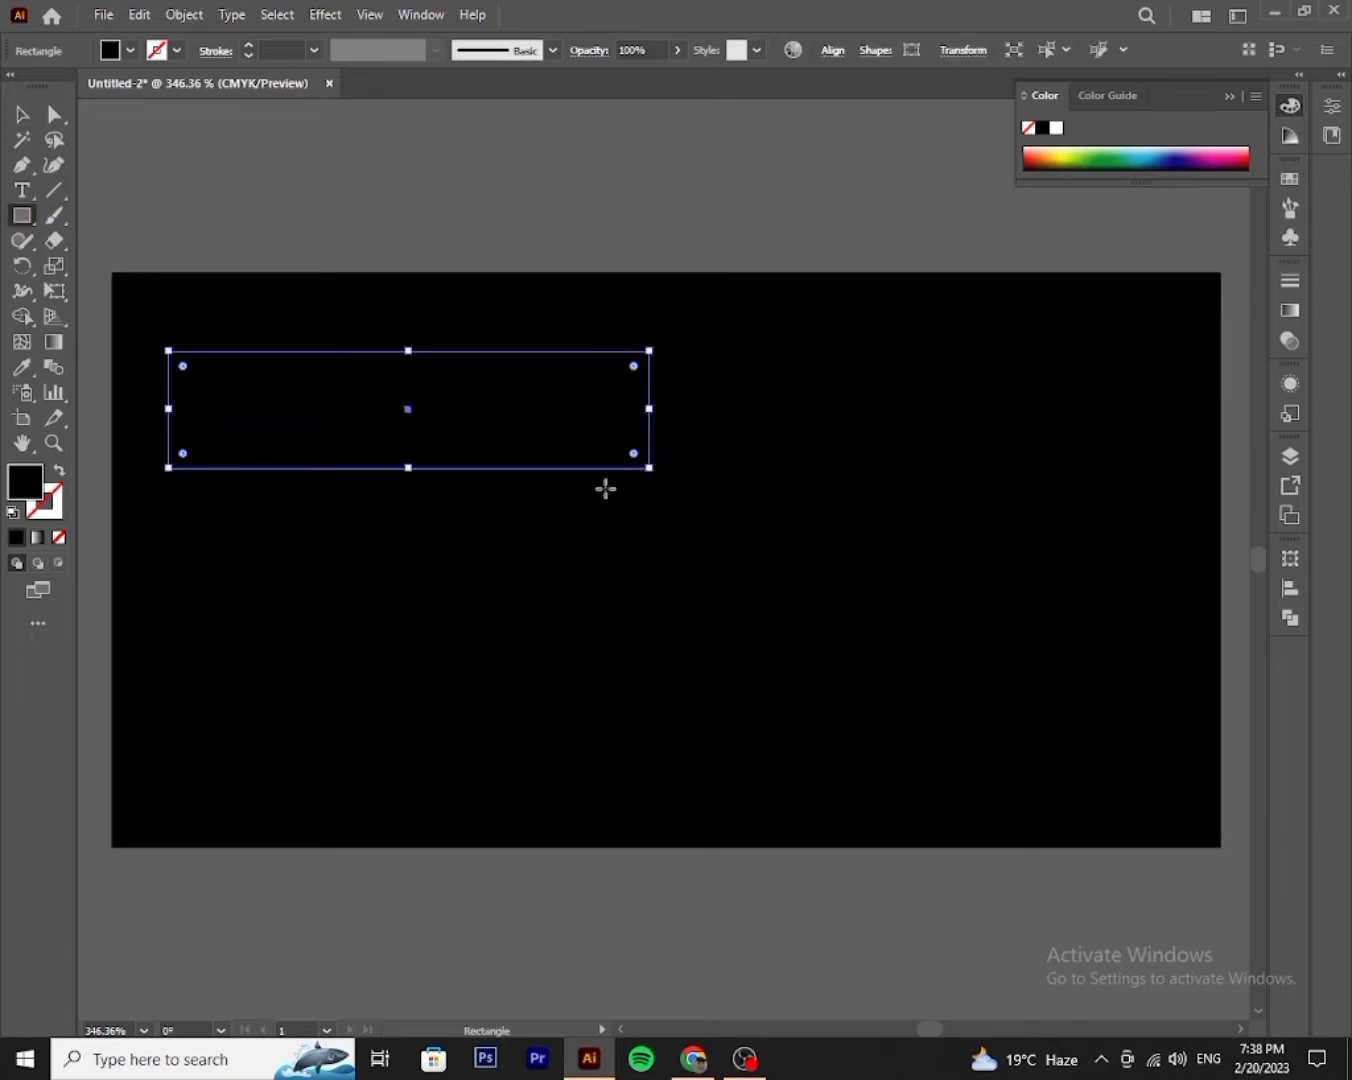
{"action": "left_click", "coordinate": [130, 50]}
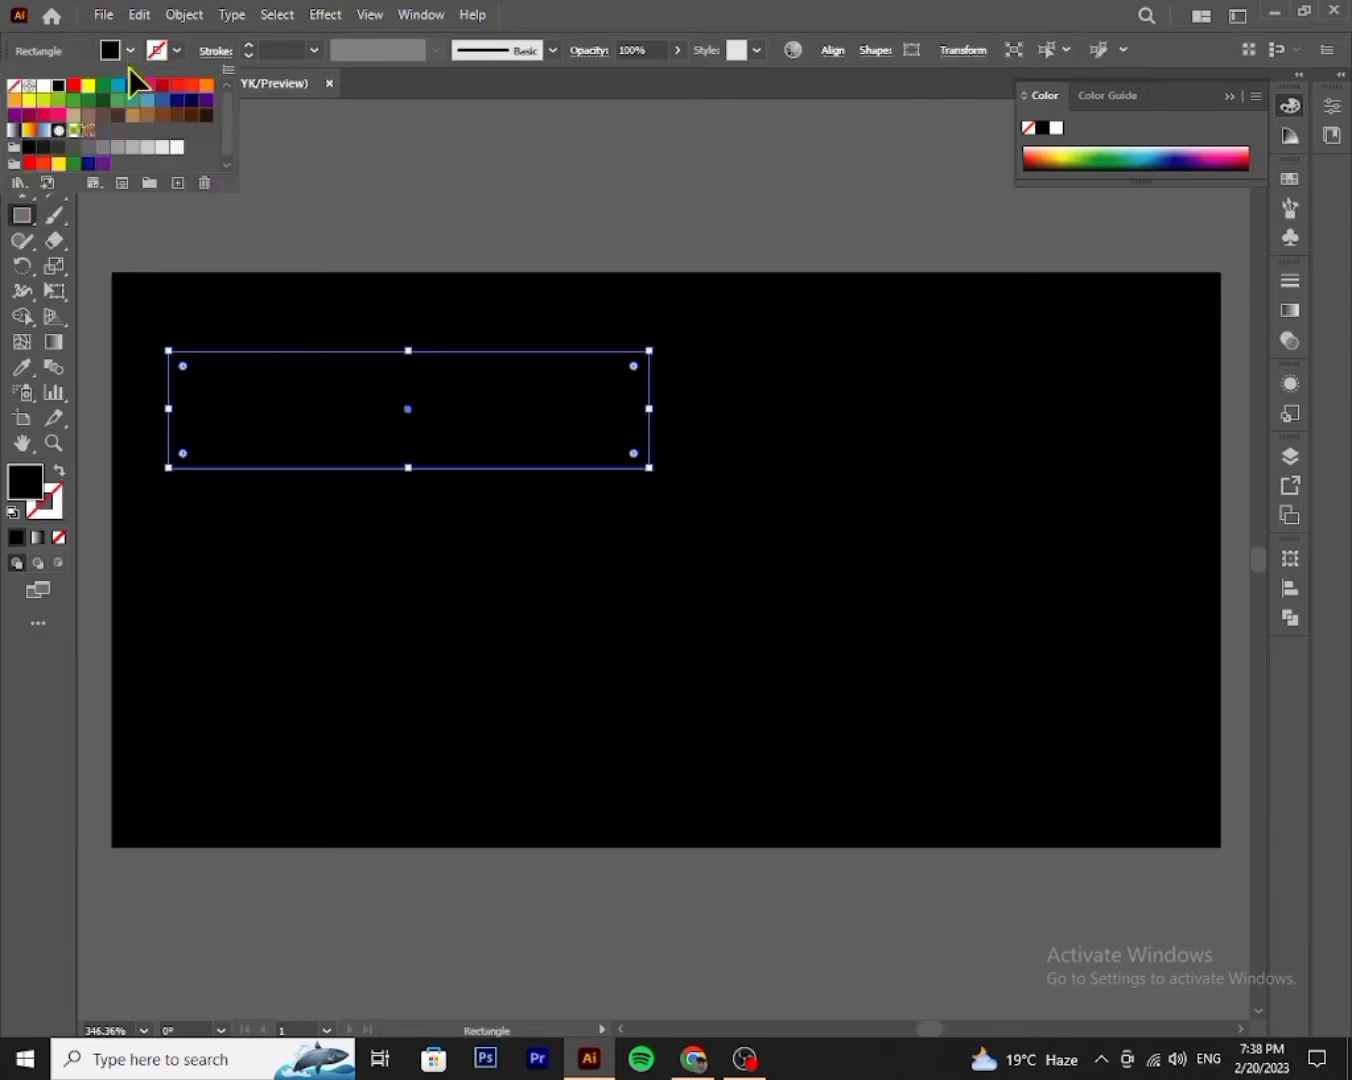
{"action": "left_click", "coordinate": [134, 147]}
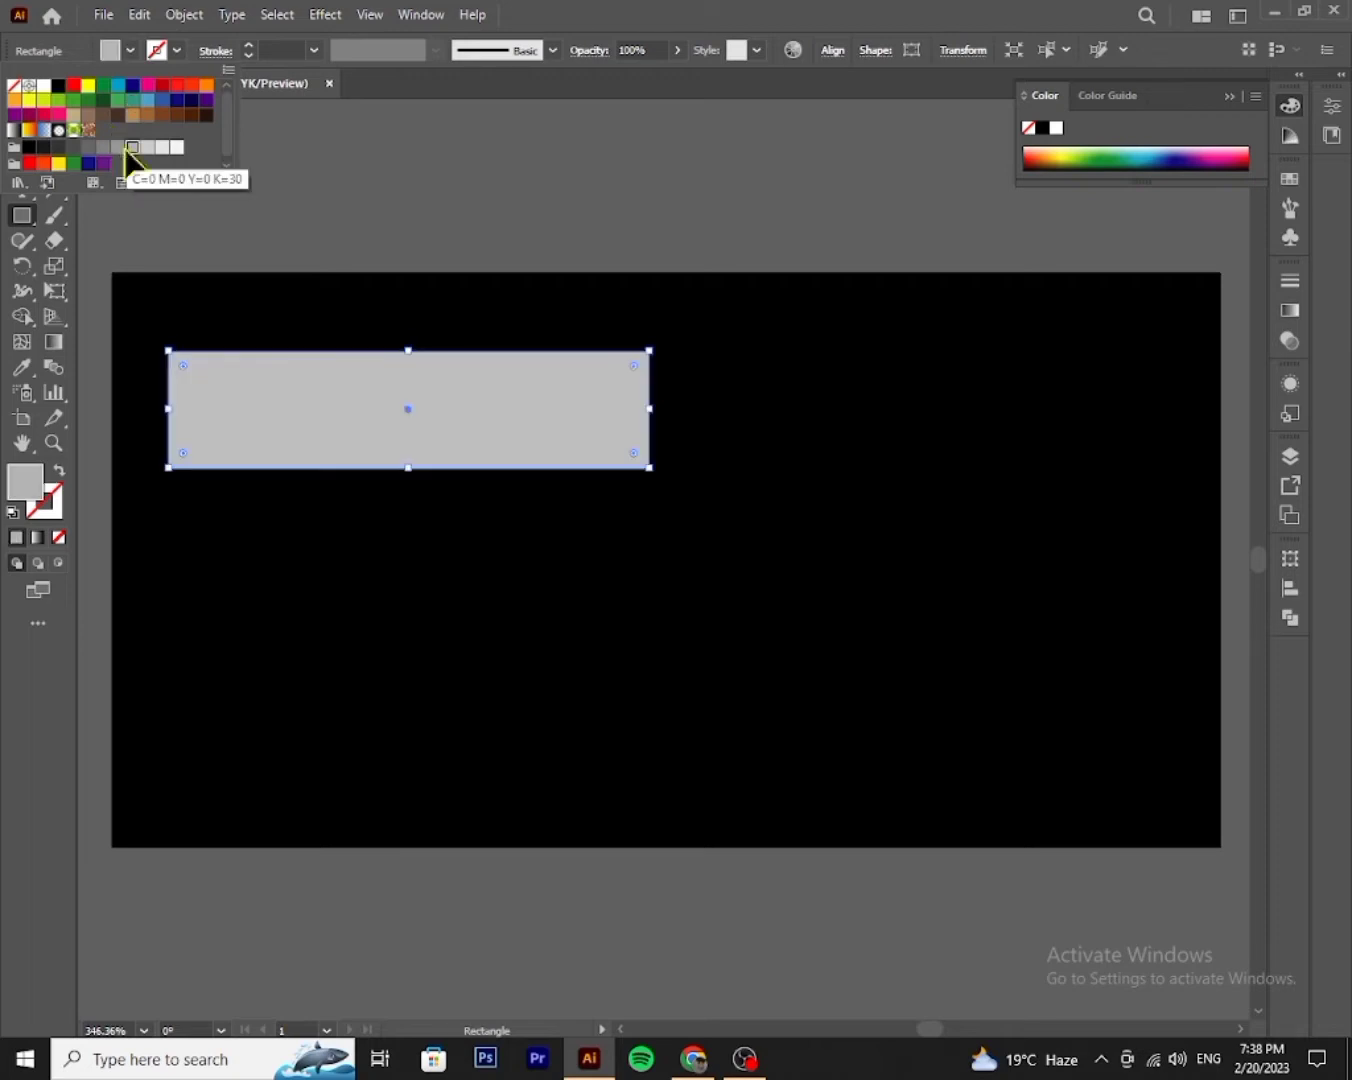
{"action": "left_click", "coordinate": [119, 147]}
{"action": "left_click", "coordinate": [356, 198]}
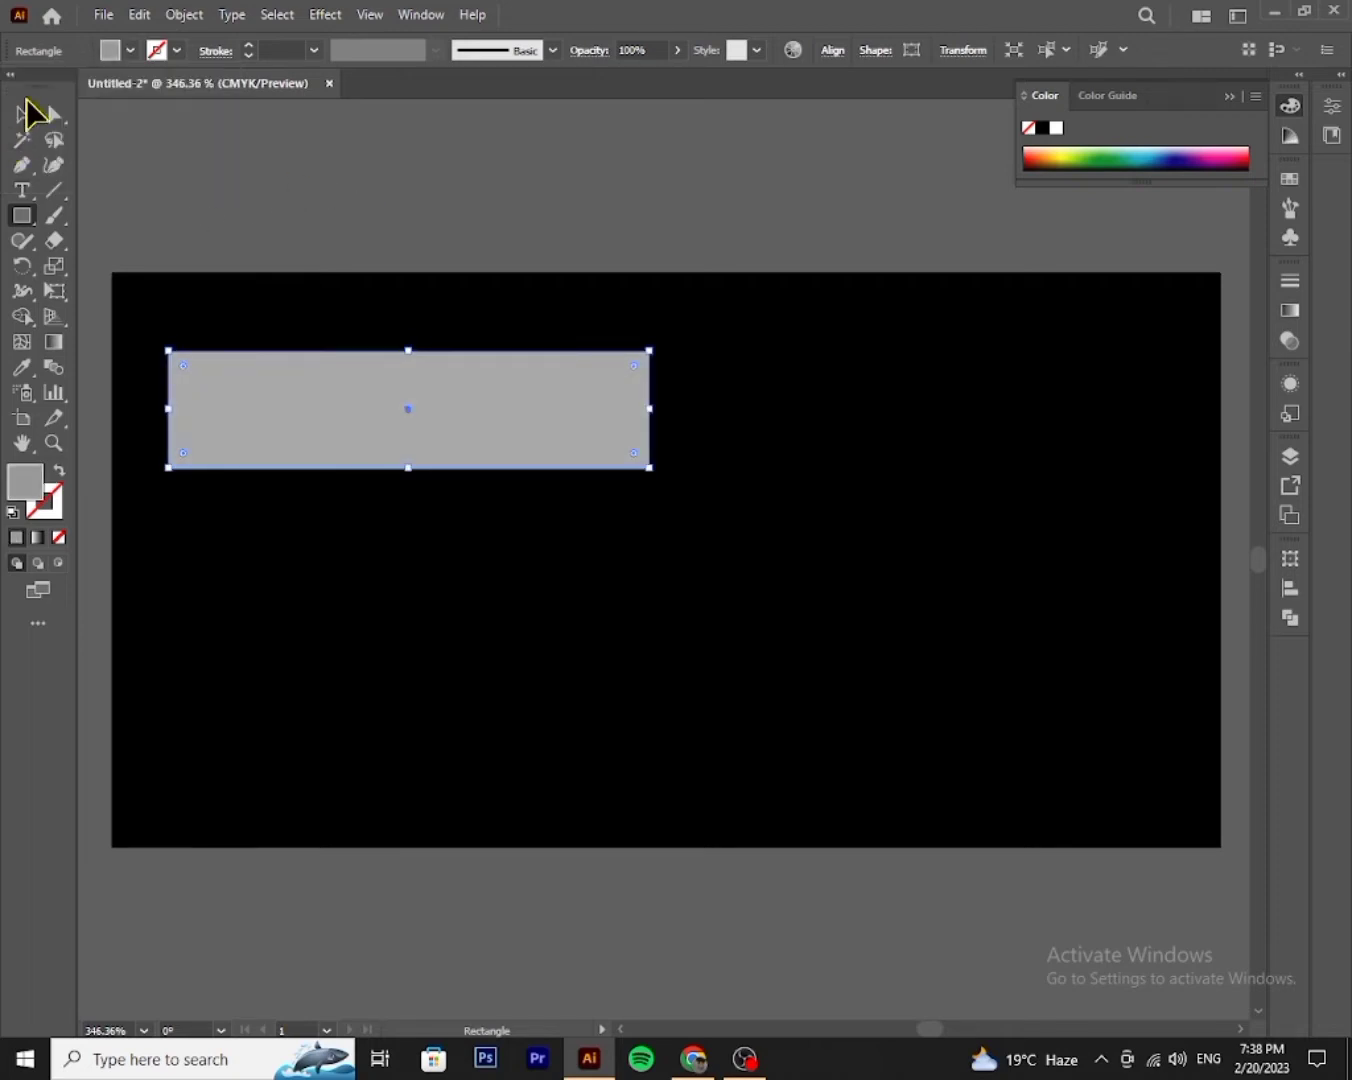
- Fully round the gray rectangle's two right corners and move it flush against the artboard's left edge
{"action": "left_click", "coordinate": [22, 114]}
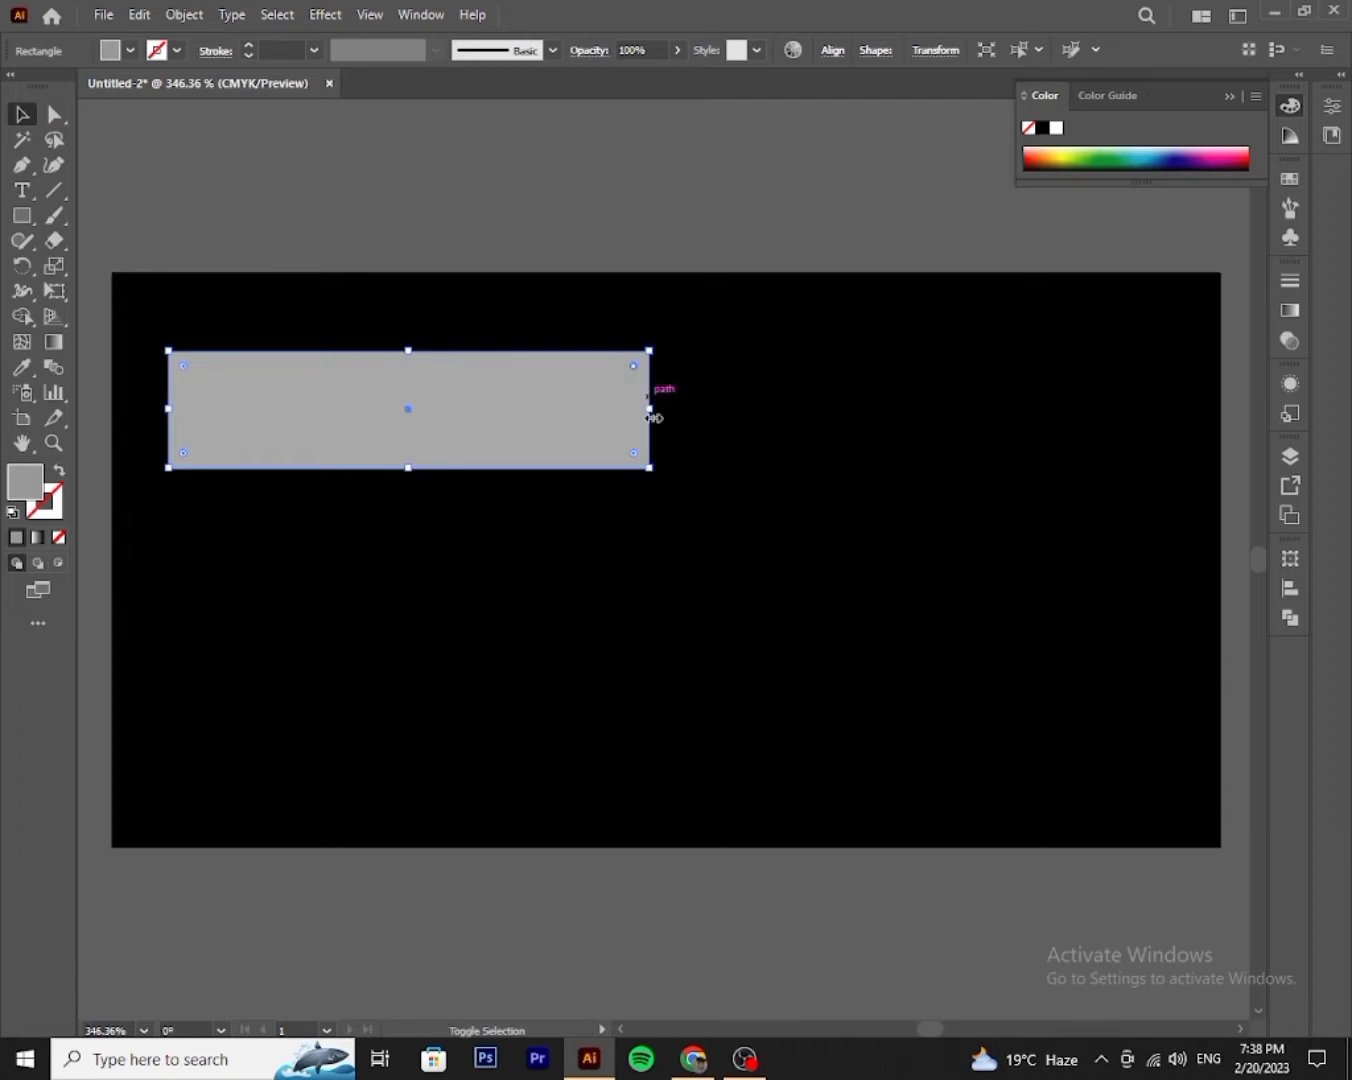
{"action": "left_click_drag", "start_coordinate": [634, 455], "coordinate": [523, 439]}
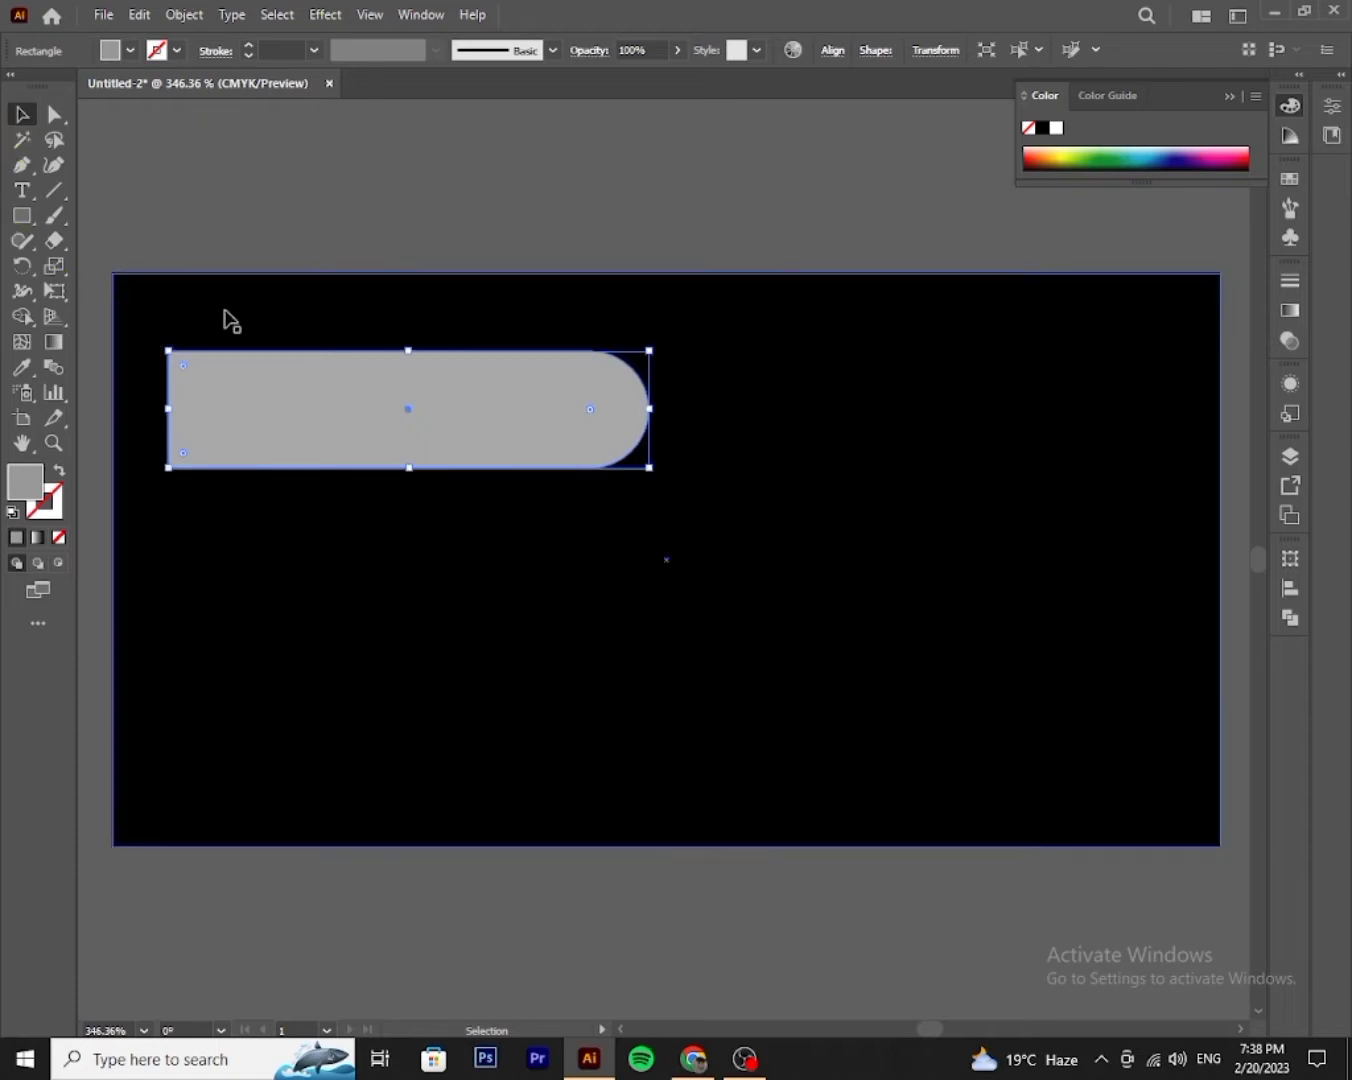
{"action": "left_click_drag", "start_coordinate": [404, 414], "coordinate": [350, 389]}
{"action": "left_click", "coordinate": [287, 208]}
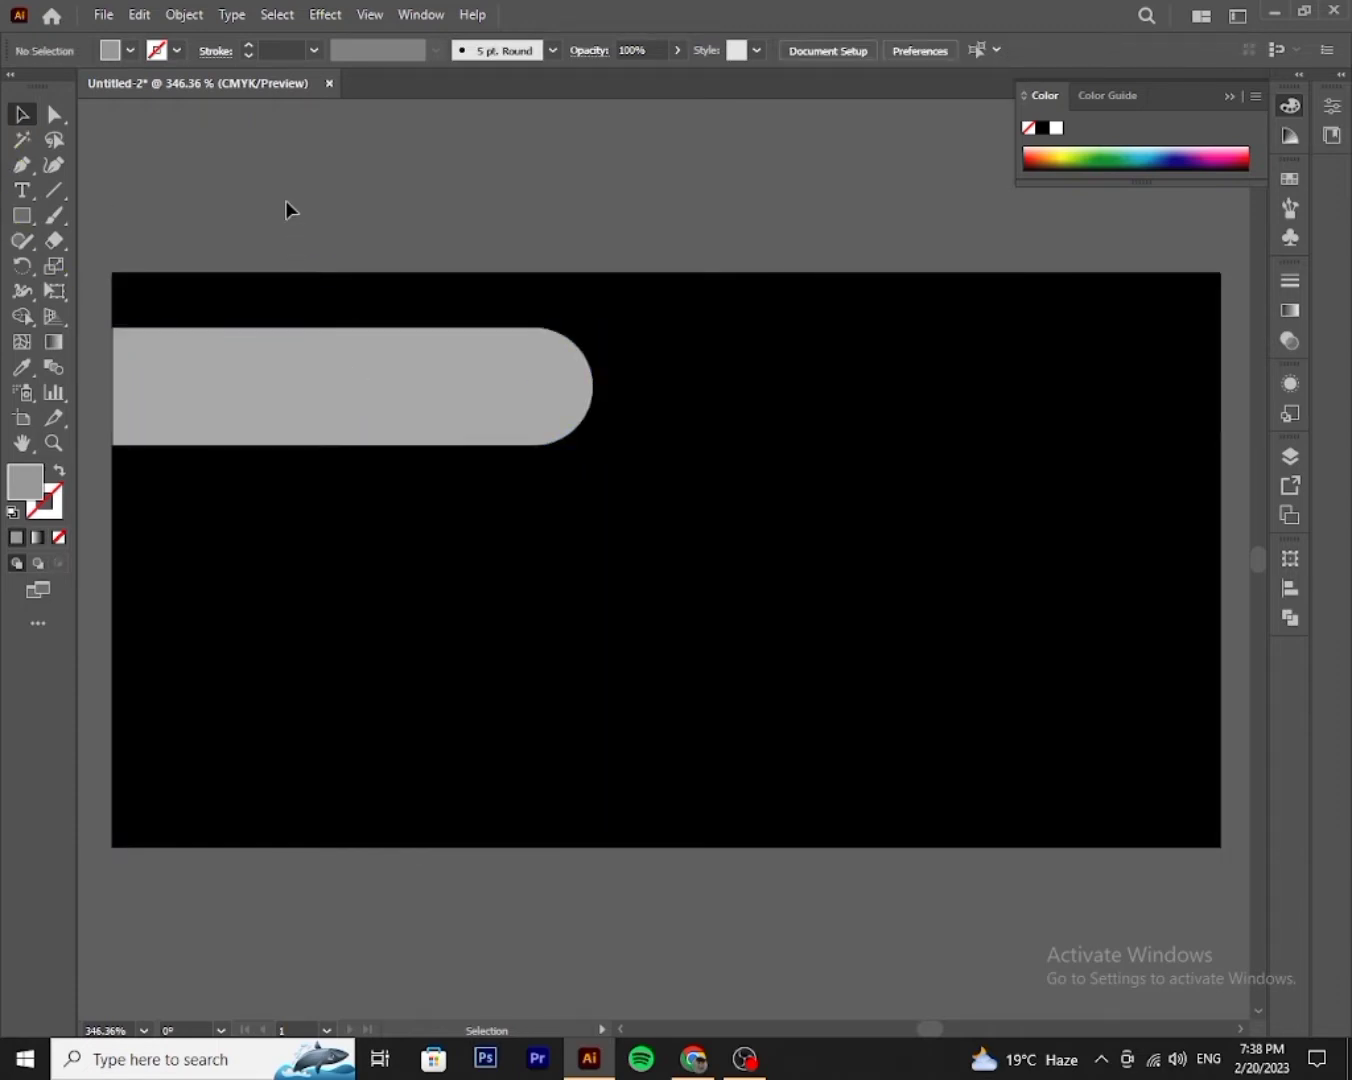
{"action": "left_click", "coordinate": [377, 408]}
{"action": "left_click", "coordinate": [341, 186]}
- Draw a narrow bar near the artboard's bottom from the right edge to about mid-width and fill it red
{"action": "left_click", "coordinate": [18, 217]}
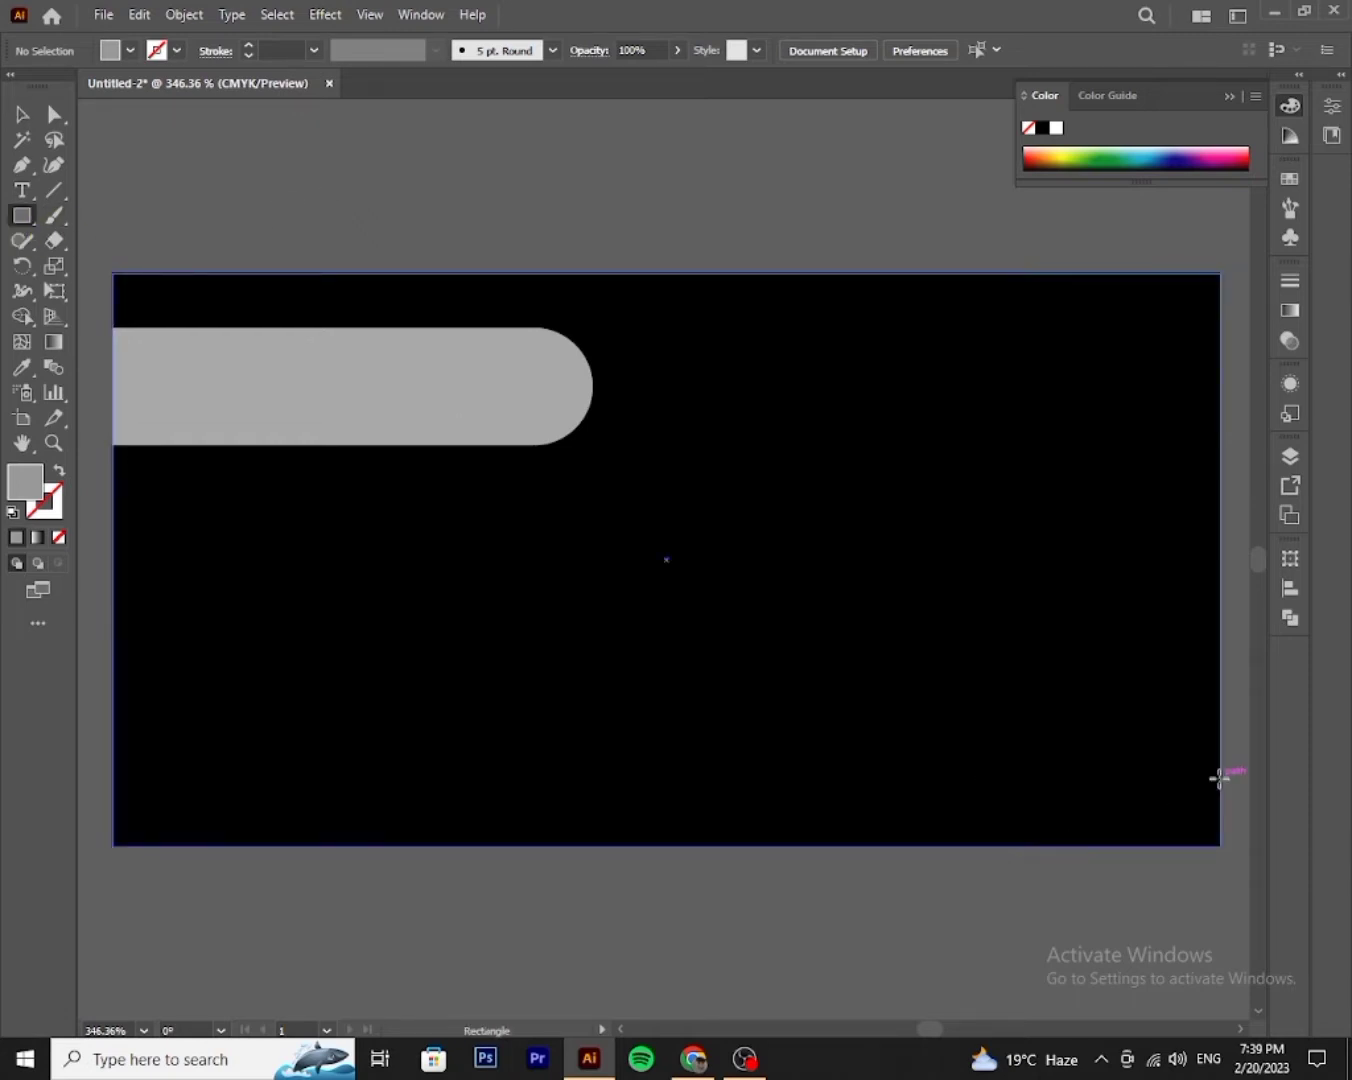
{"action": "mouse_move", "coordinate": [1222, 779]}
{"action": "left_mouse_down"}
{"action": "mouse_move", "coordinate": [646, 818]}
{"action": "mouse_move", "coordinate": [712, 824]}
{"action": "mouse_move", "coordinate": [721, 799]}
{"action": "mouse_move", "coordinate": [677, 822]}
{"action": "left_mouse_up"}
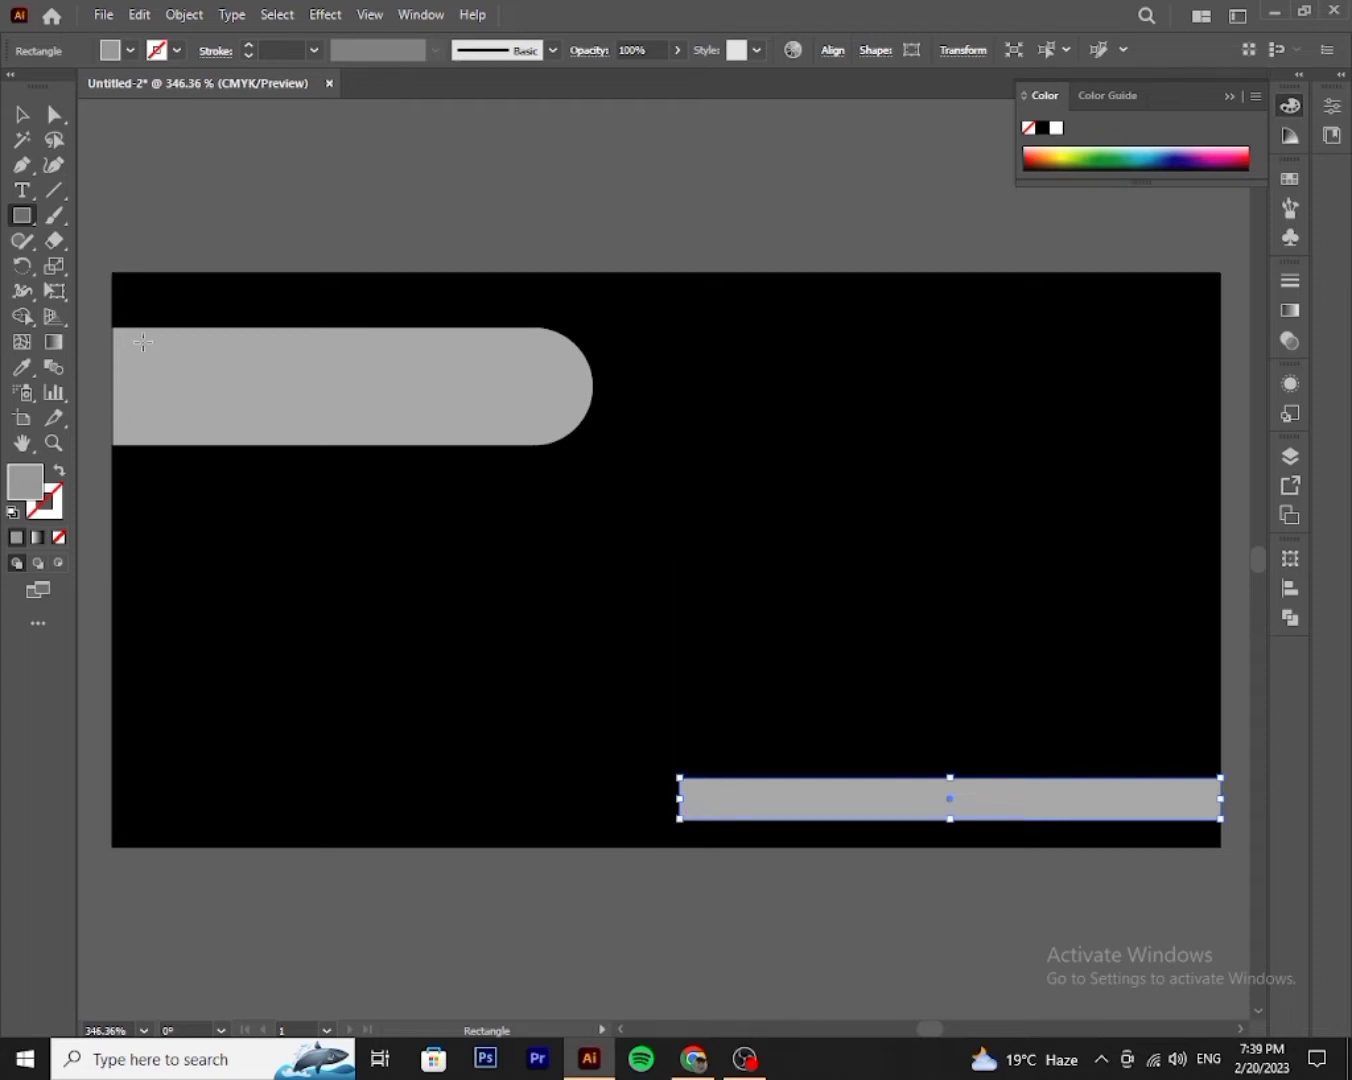
{"action": "left_click", "coordinate": [20, 120]}
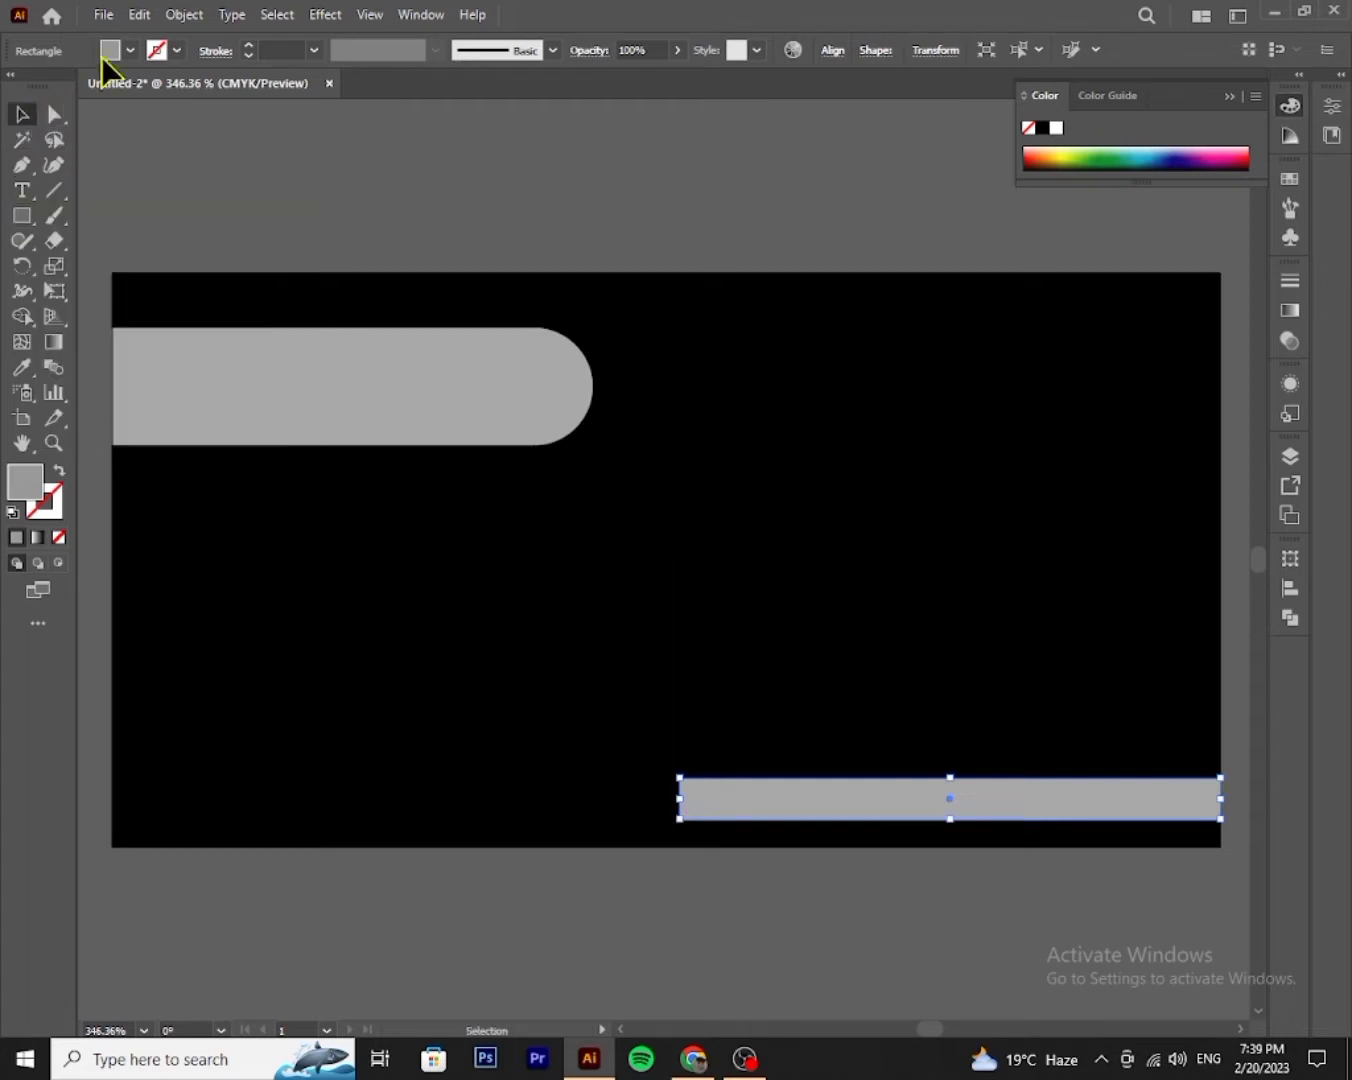
{"action": "left_click", "coordinate": [129, 50]}
{"action": "left_click", "coordinate": [72, 85]}
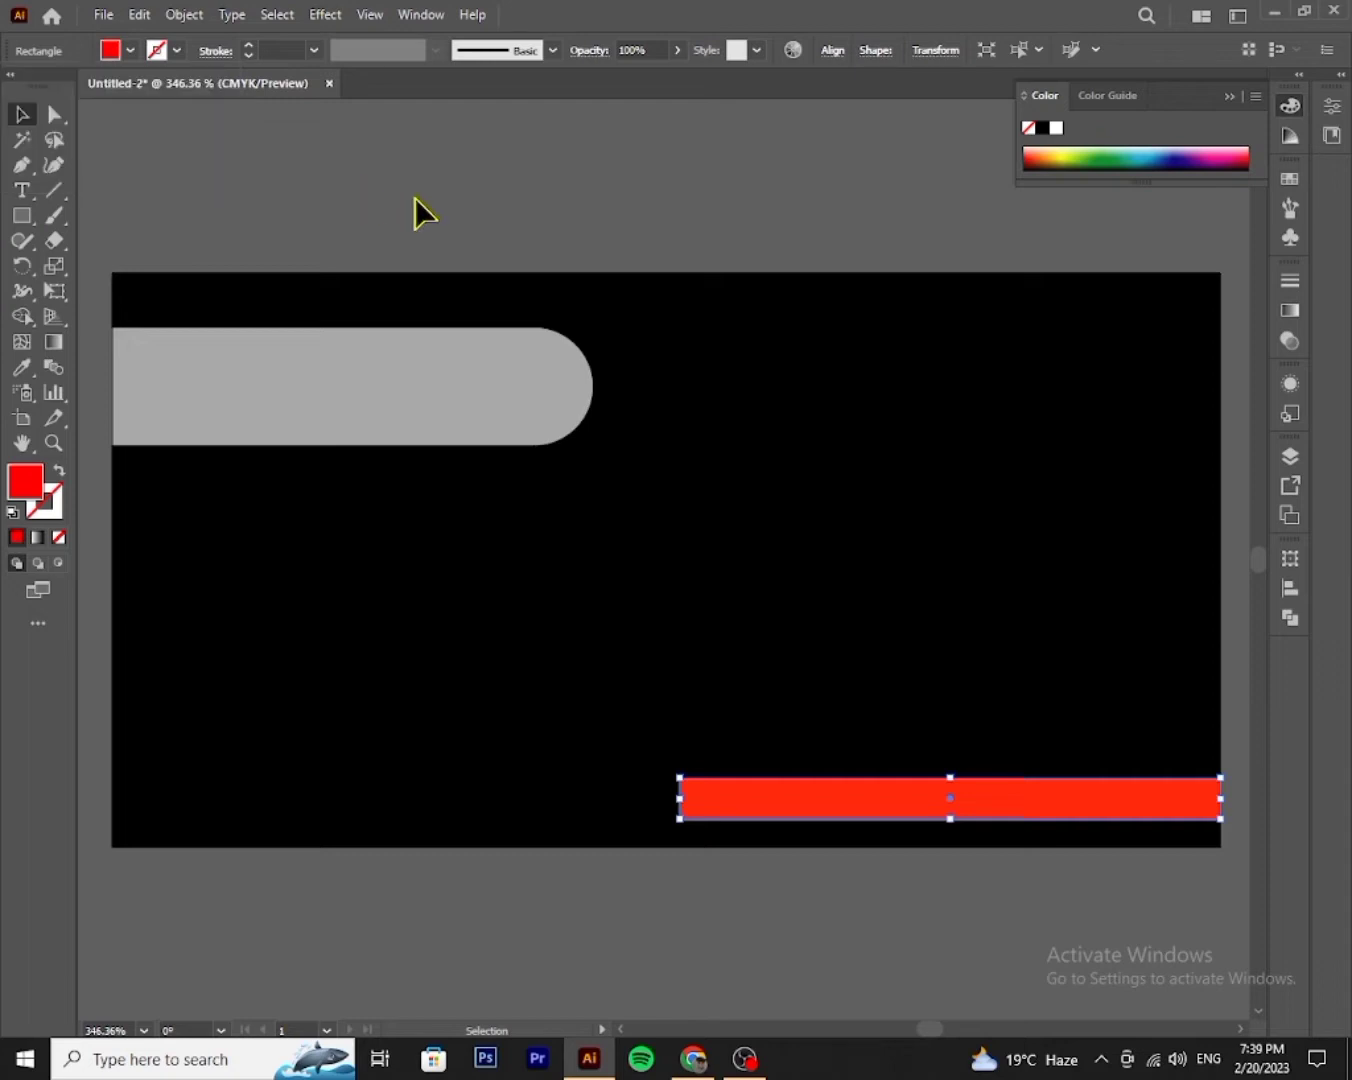
- Slant the red bar's left end by shifting its top-left corner point inward
{"action": "key", "text": "a"}
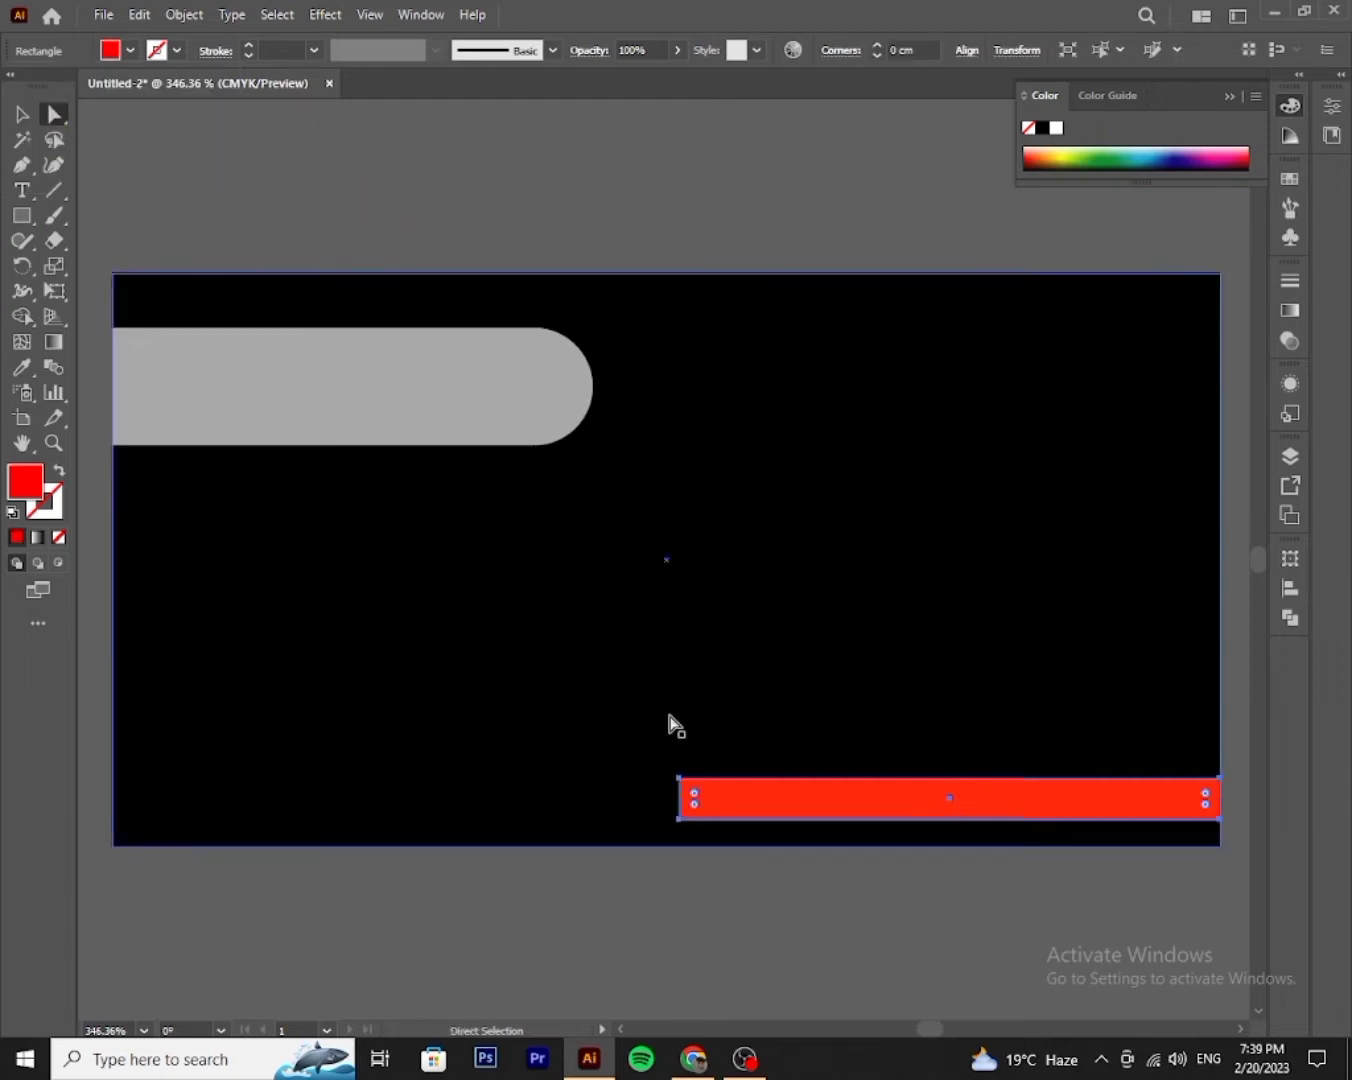
{"action": "left_click_drag", "start_coordinate": [677, 781], "coordinate": [724, 779]}
{"action": "left_click", "coordinate": [748, 242]}
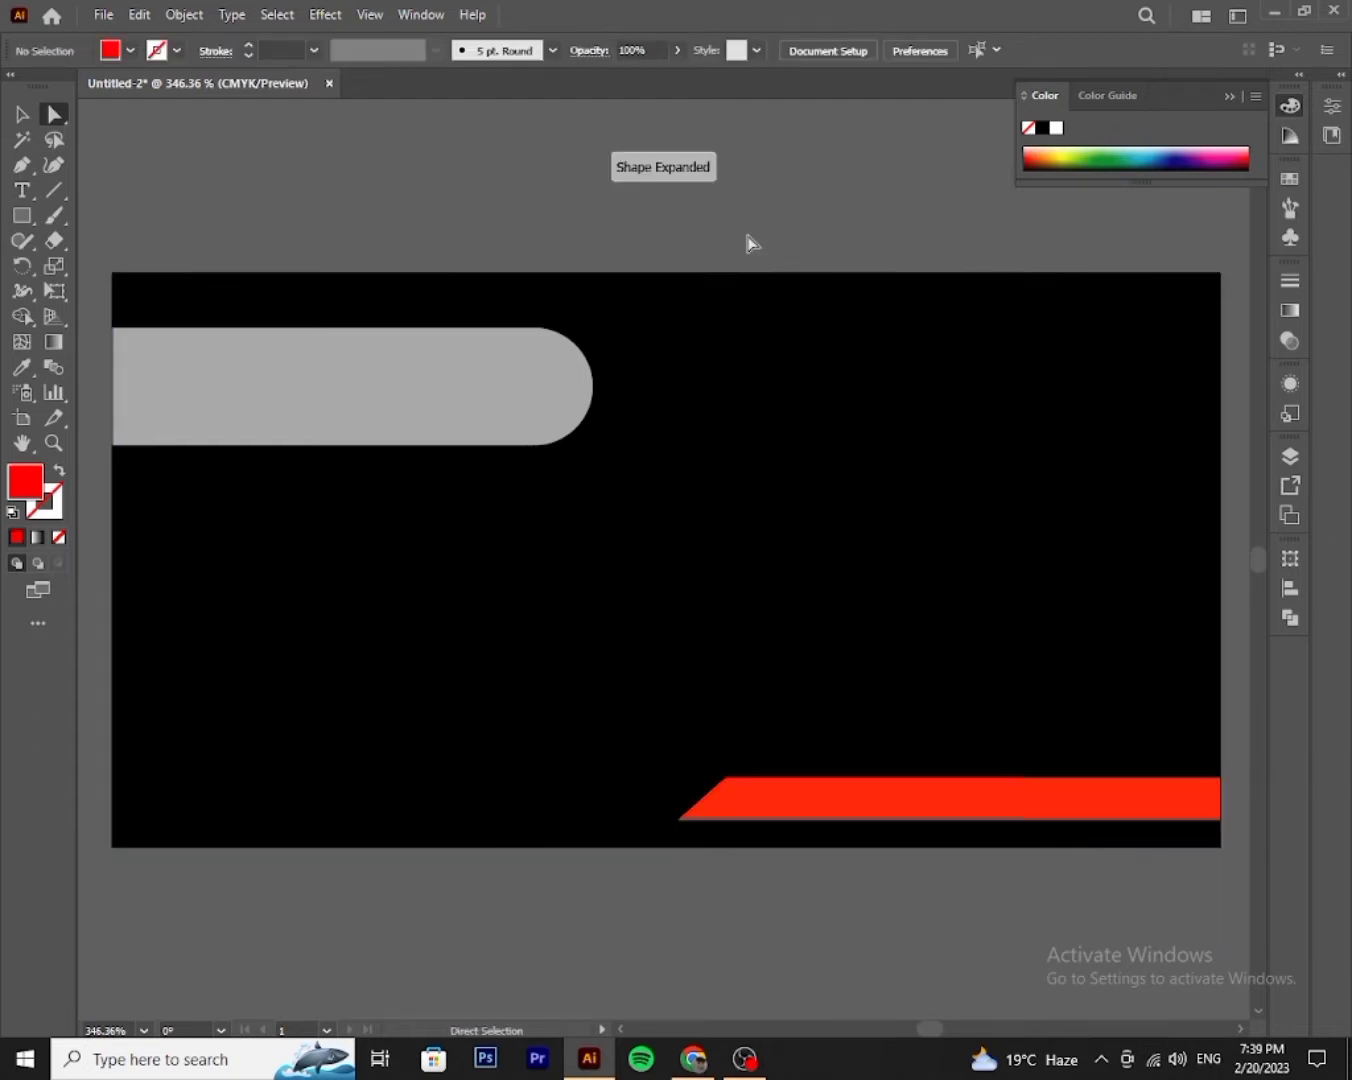
- Draw a thin strip from the artboard's left edge to just before the red bar, base-aligned with it, and fill it white
{"action": "left_click", "coordinate": [23, 215]}
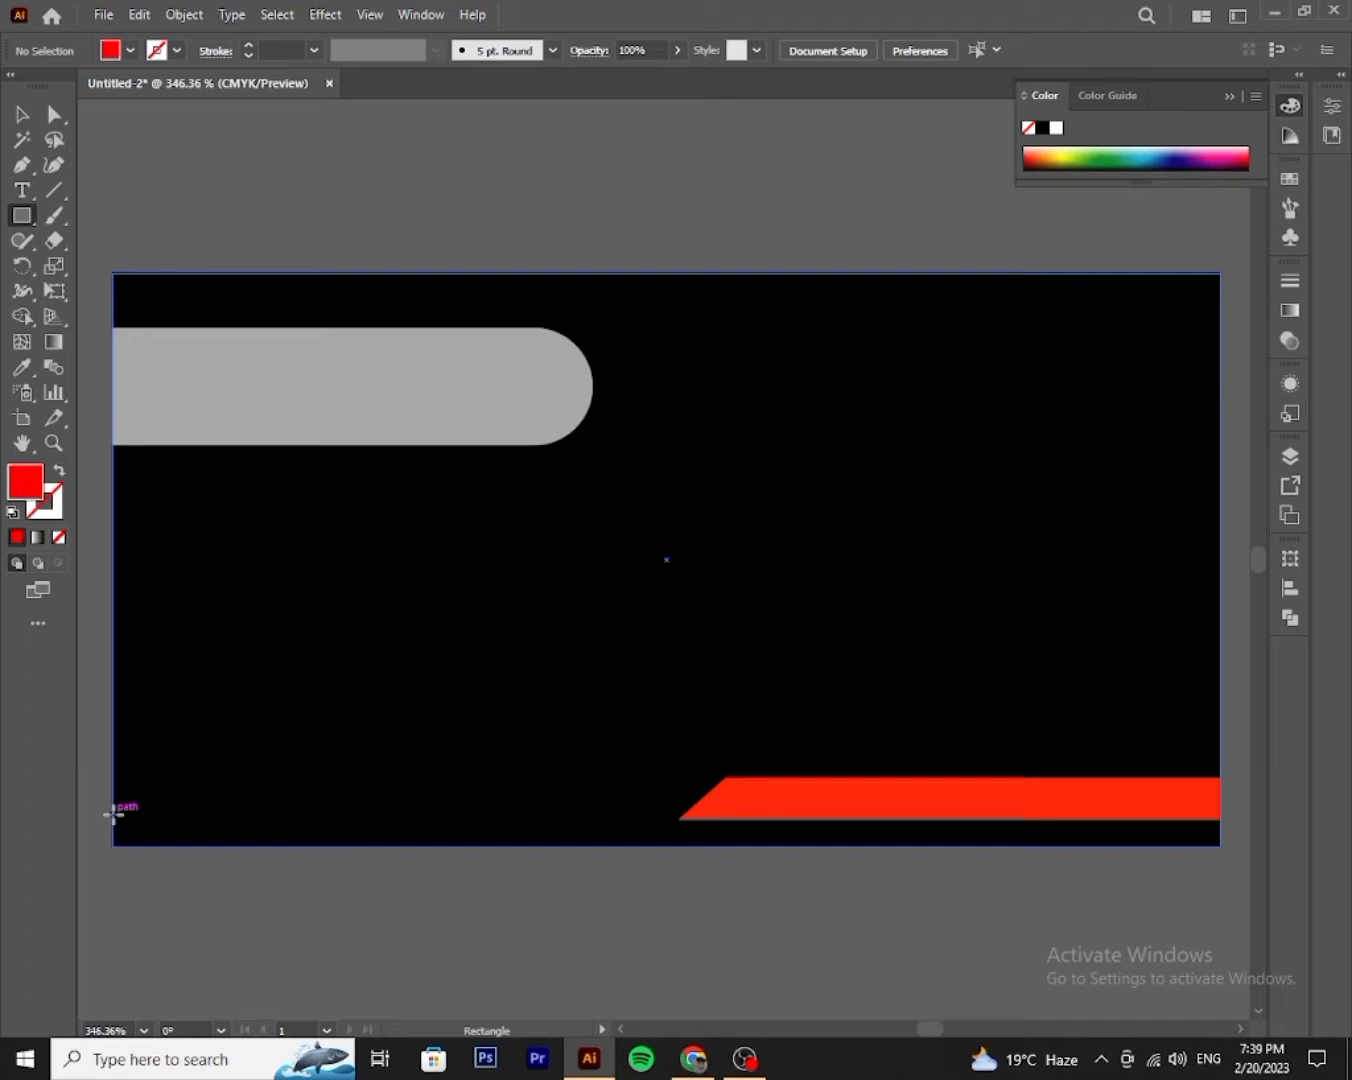
{"action": "left_click_drag", "start_coordinate": [113, 802], "coordinate": [662, 818]}
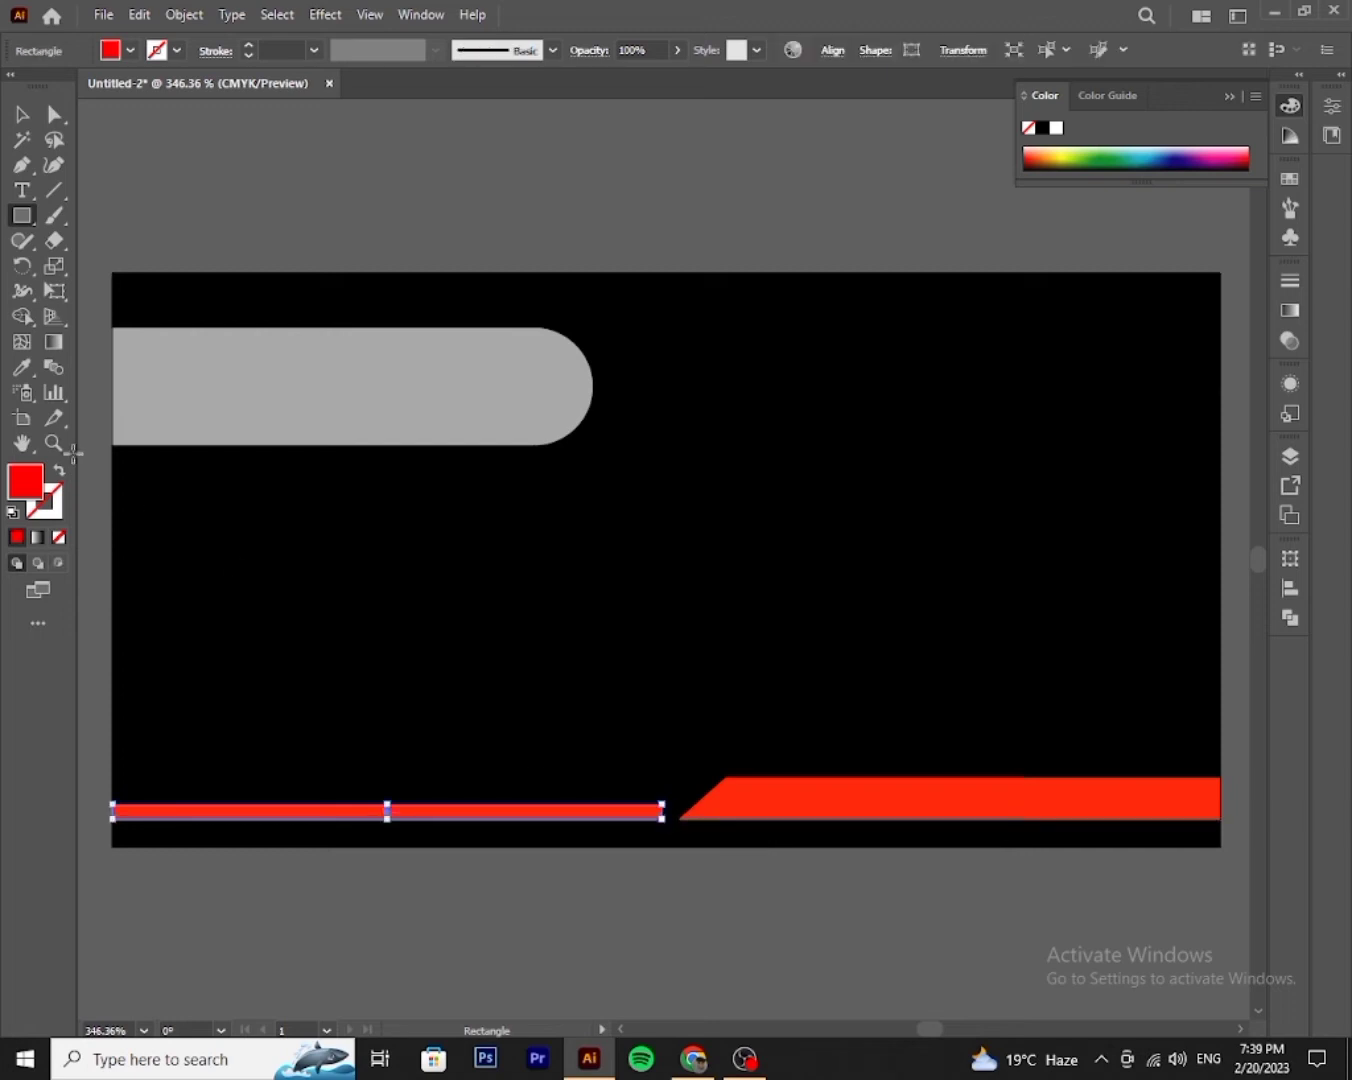
{"action": "left_click", "coordinate": [26, 116]}
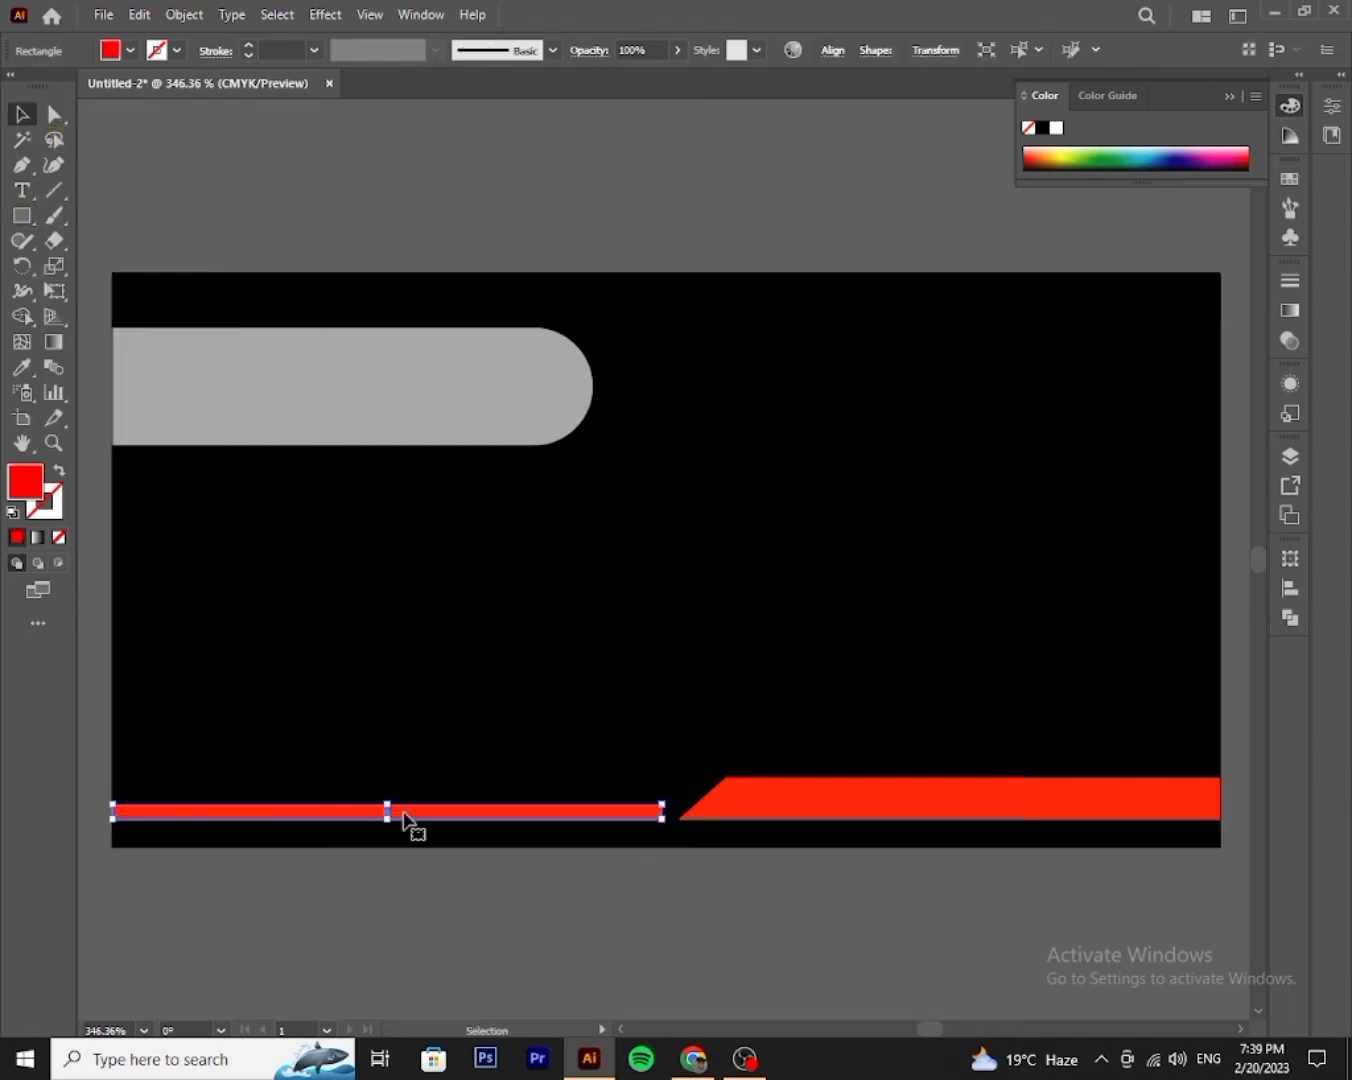
{"action": "left_click_drag", "start_coordinate": [388, 812], "coordinate": [416, 805]}
{"action": "left_click", "coordinate": [54, 114]}
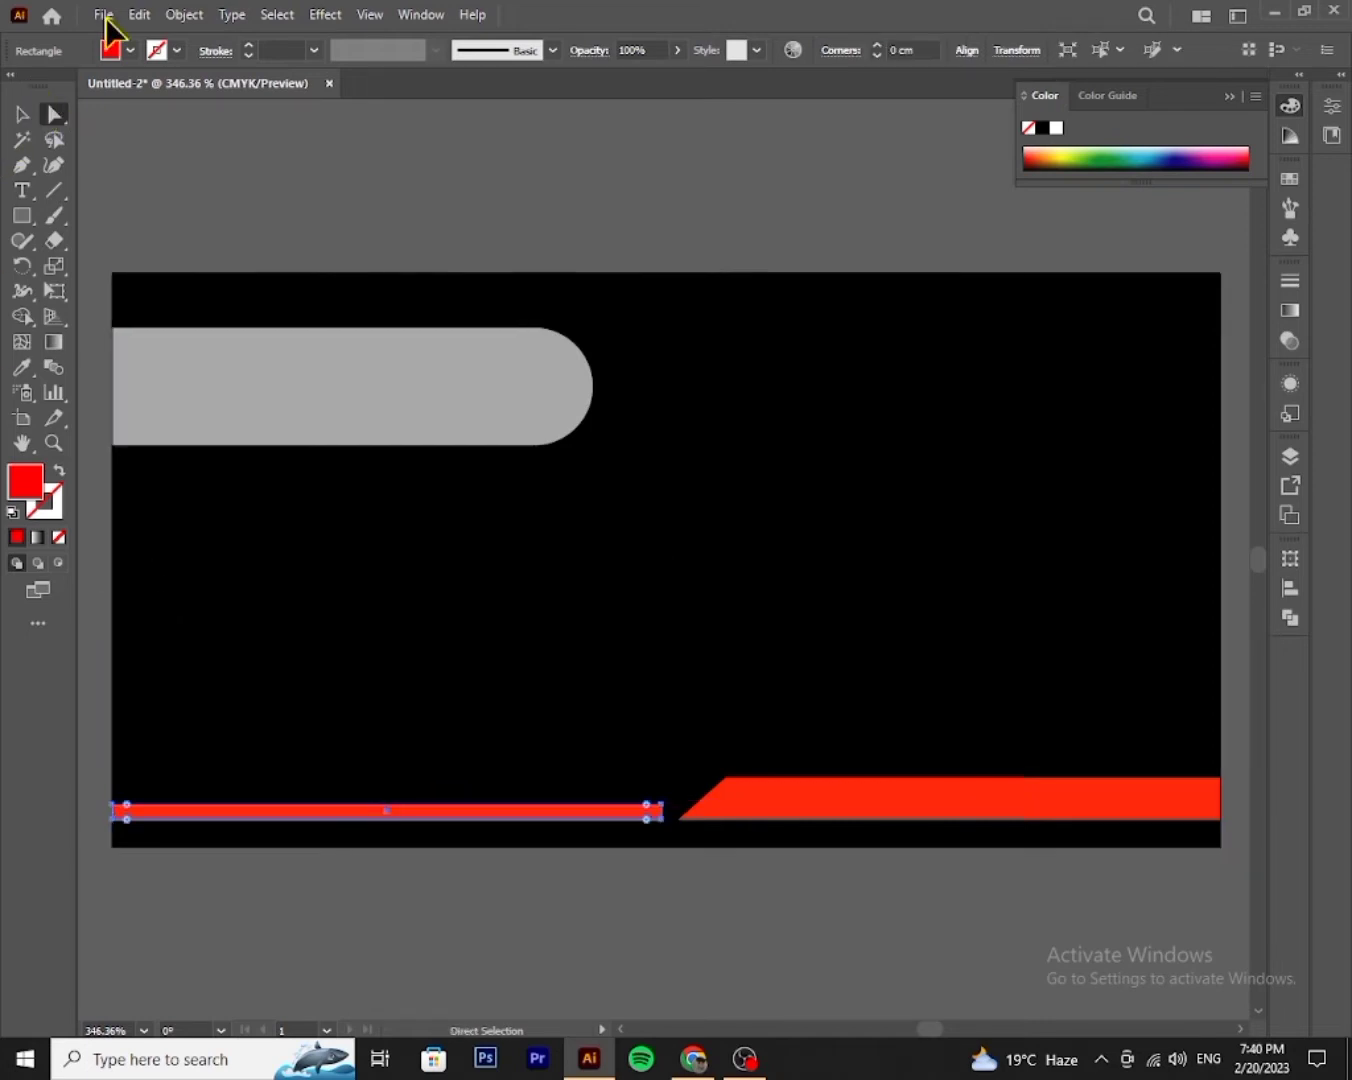
{"action": "left_click", "coordinate": [125, 44]}
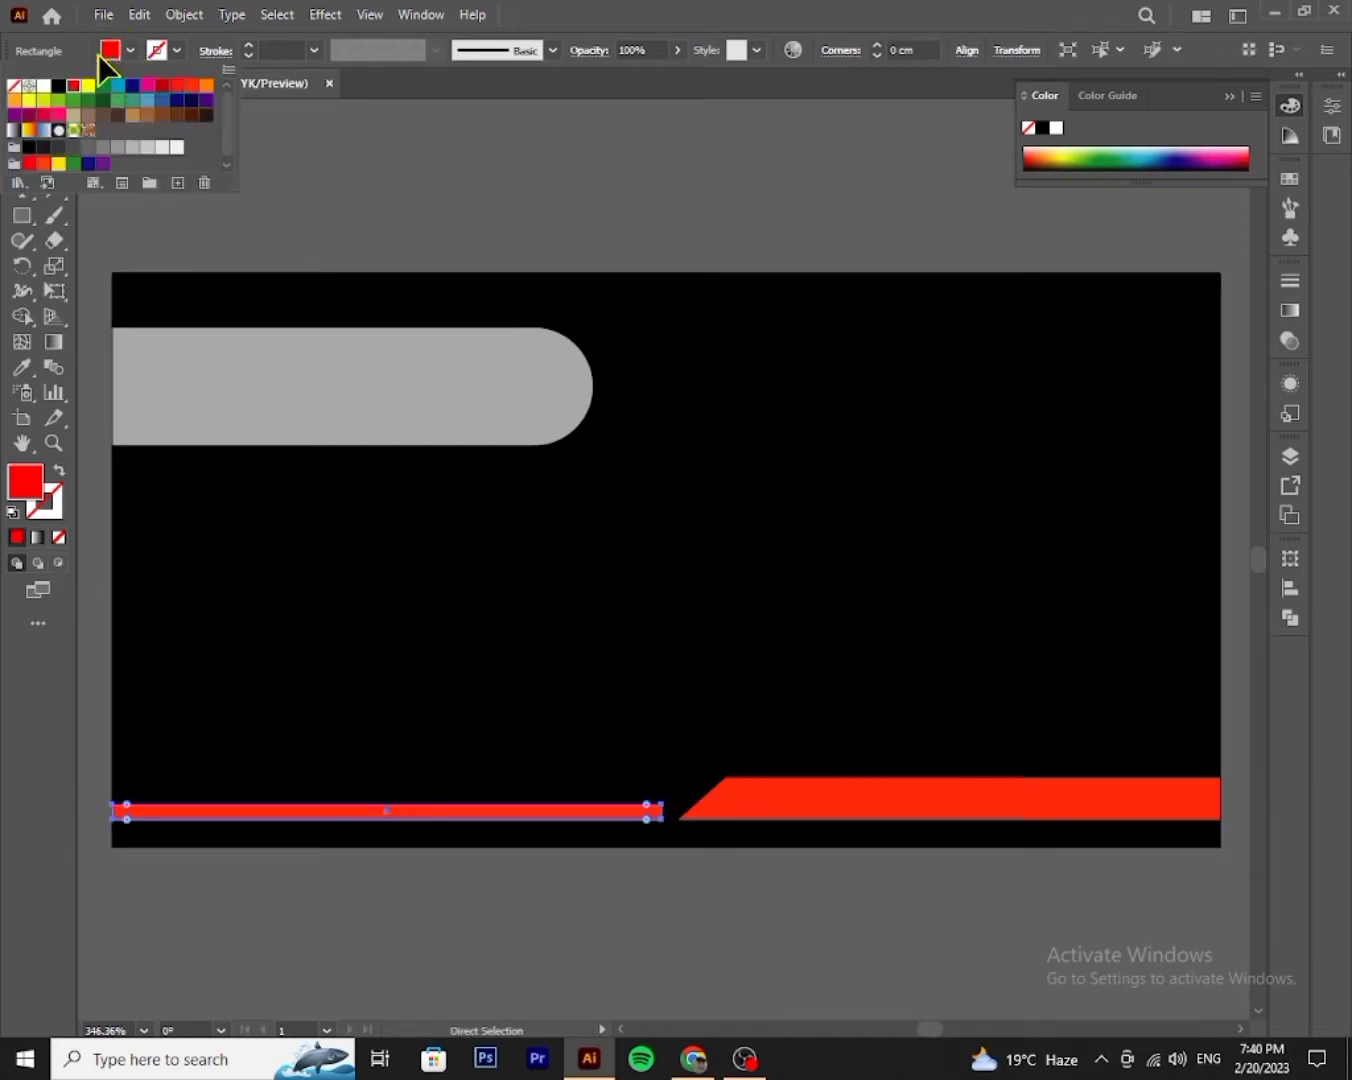
{"action": "left_click", "coordinate": [45, 89]}
{"action": "left_click", "coordinate": [384, 241]}
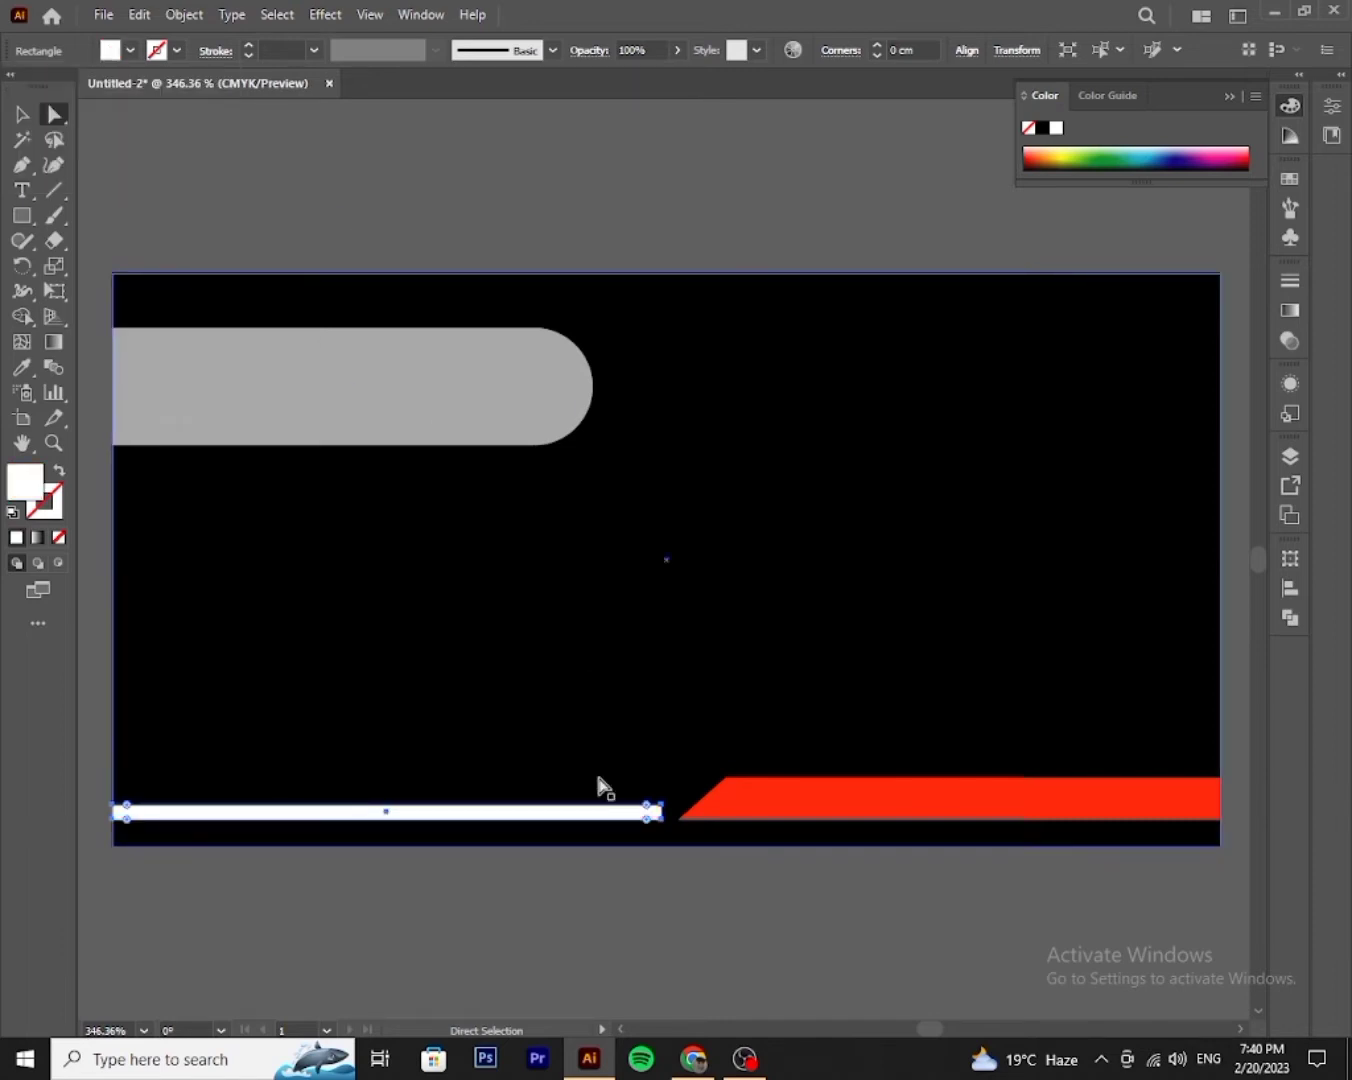
- Slant the white strip's right end parallel to the red bar by shifting its top-right corner point outward
{"action": "left_click", "coordinate": [661, 805]}
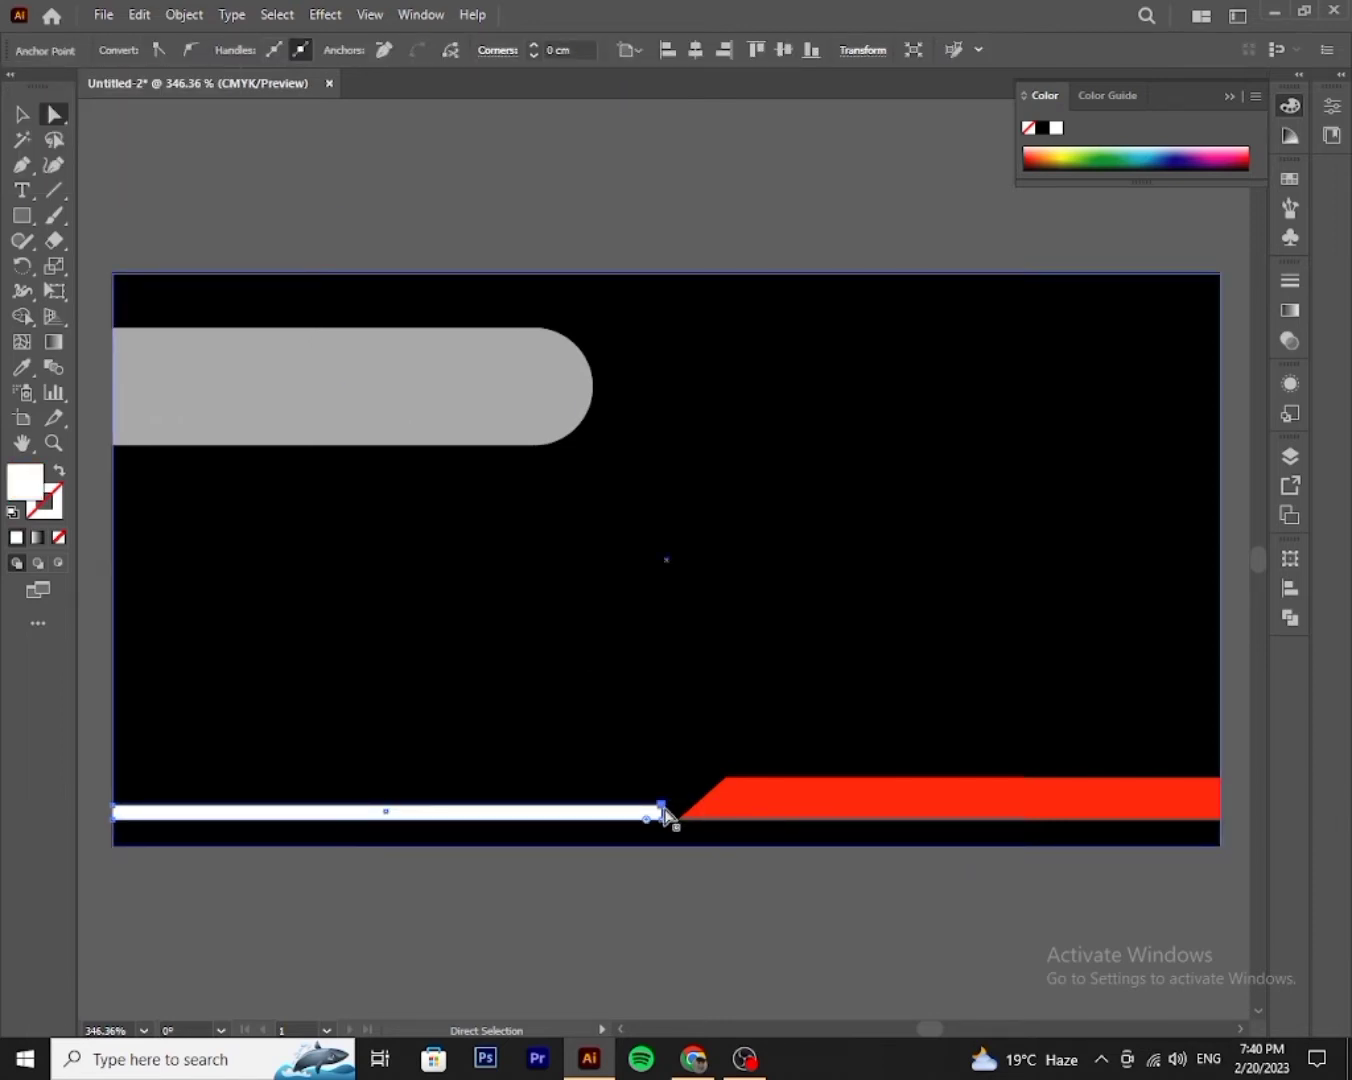
{"action": "left_click_drag", "start_coordinate": [664, 806], "coordinate": [680, 805]}
{"action": "left_click", "coordinate": [705, 681]}
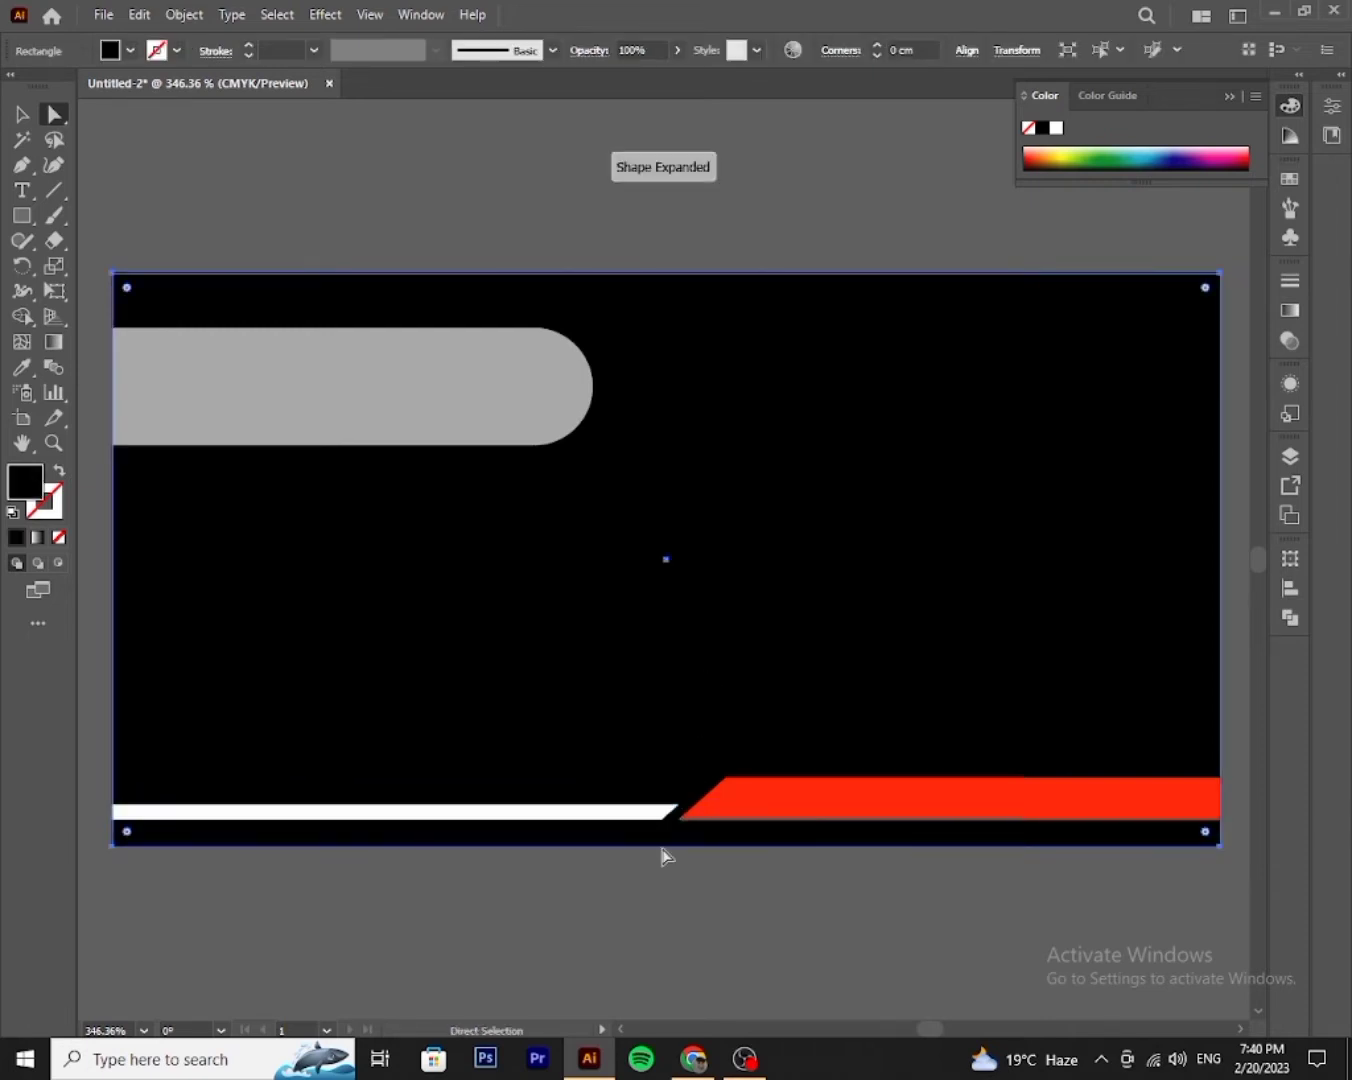
{"action": "left_click", "coordinate": [636, 915]}
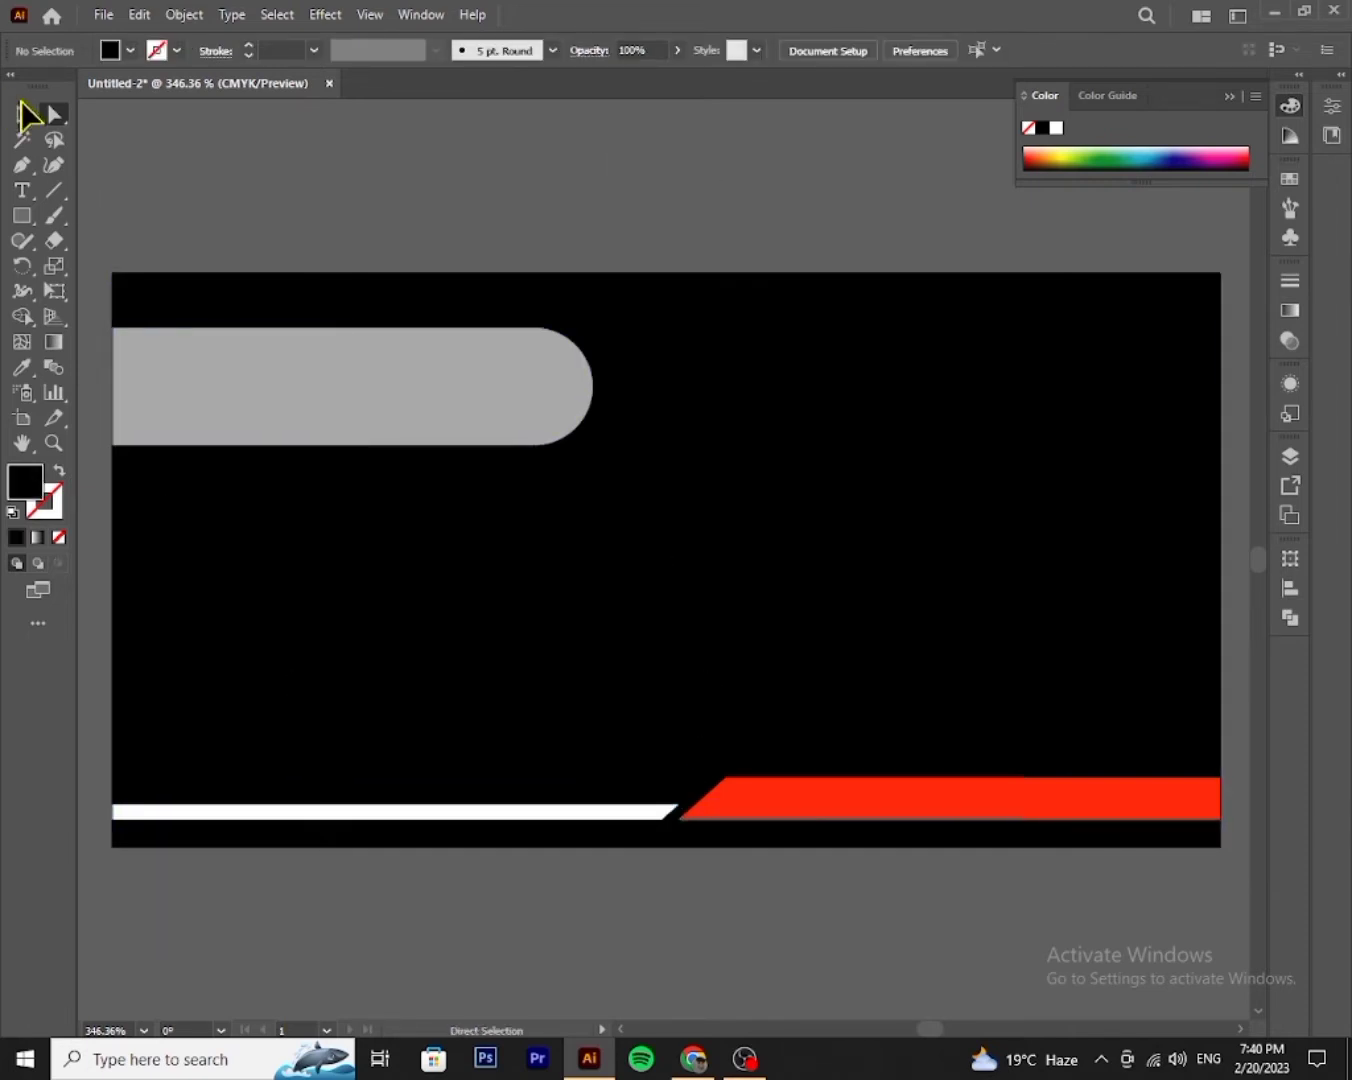
- Stretch the white strip's right end toward the red bar, leaving only a narrow slanted gap between them
{"action": "left_click", "coordinate": [25, 115]}
{"action": "left_click", "coordinate": [629, 813]}
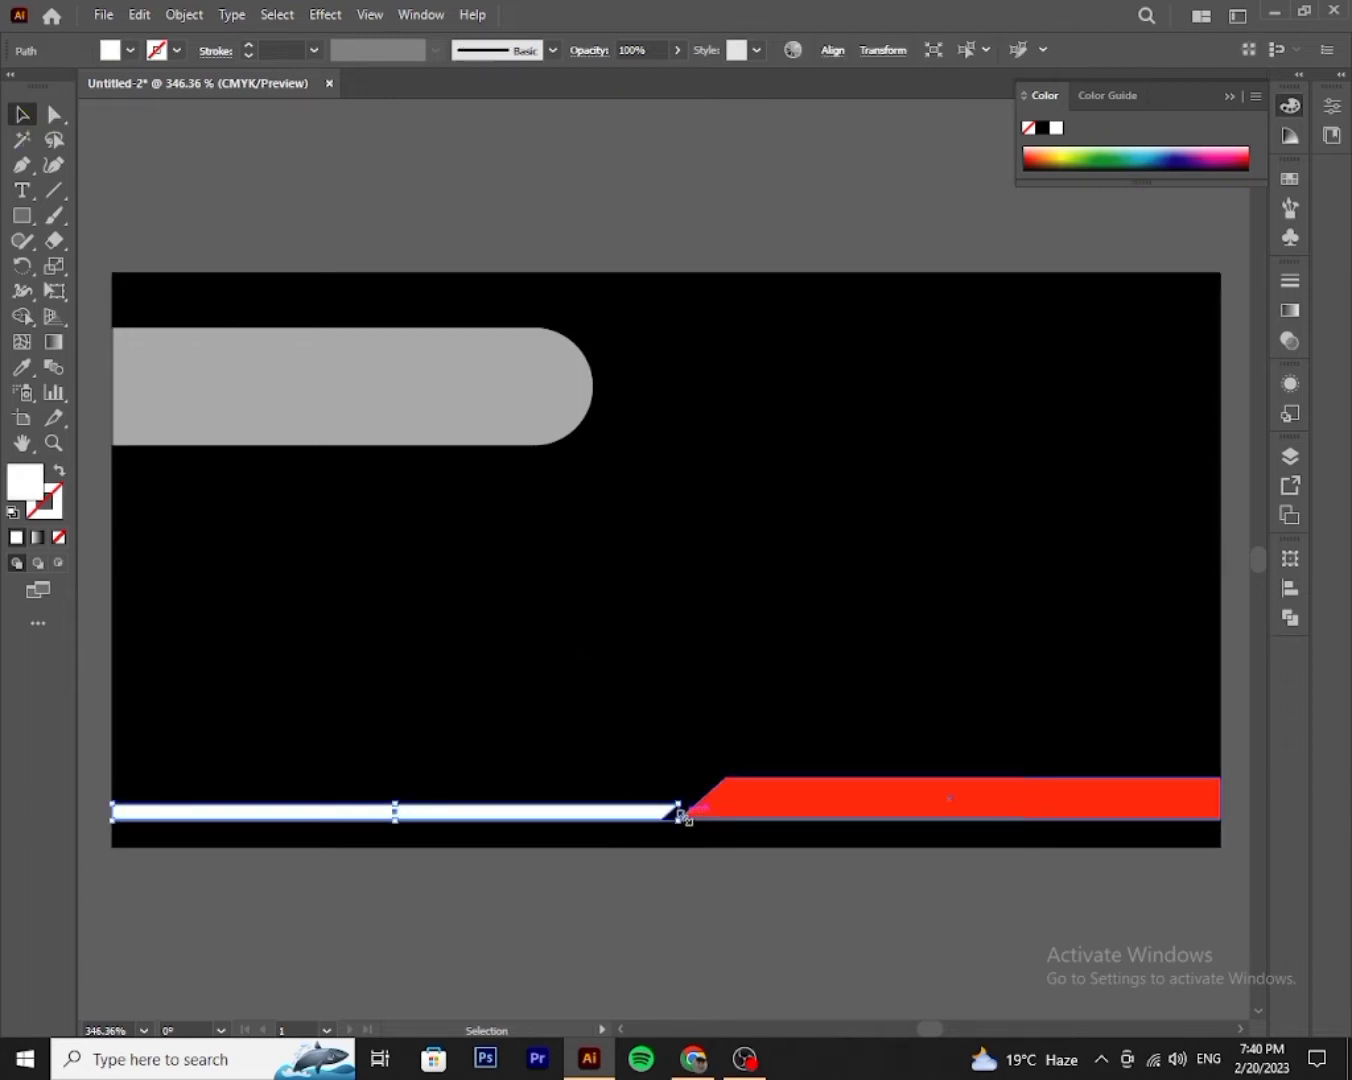
{"action": "left_click_drag", "start_coordinate": [680, 813], "coordinate": [680, 814]}
{"action": "left_click", "coordinate": [704, 920]}
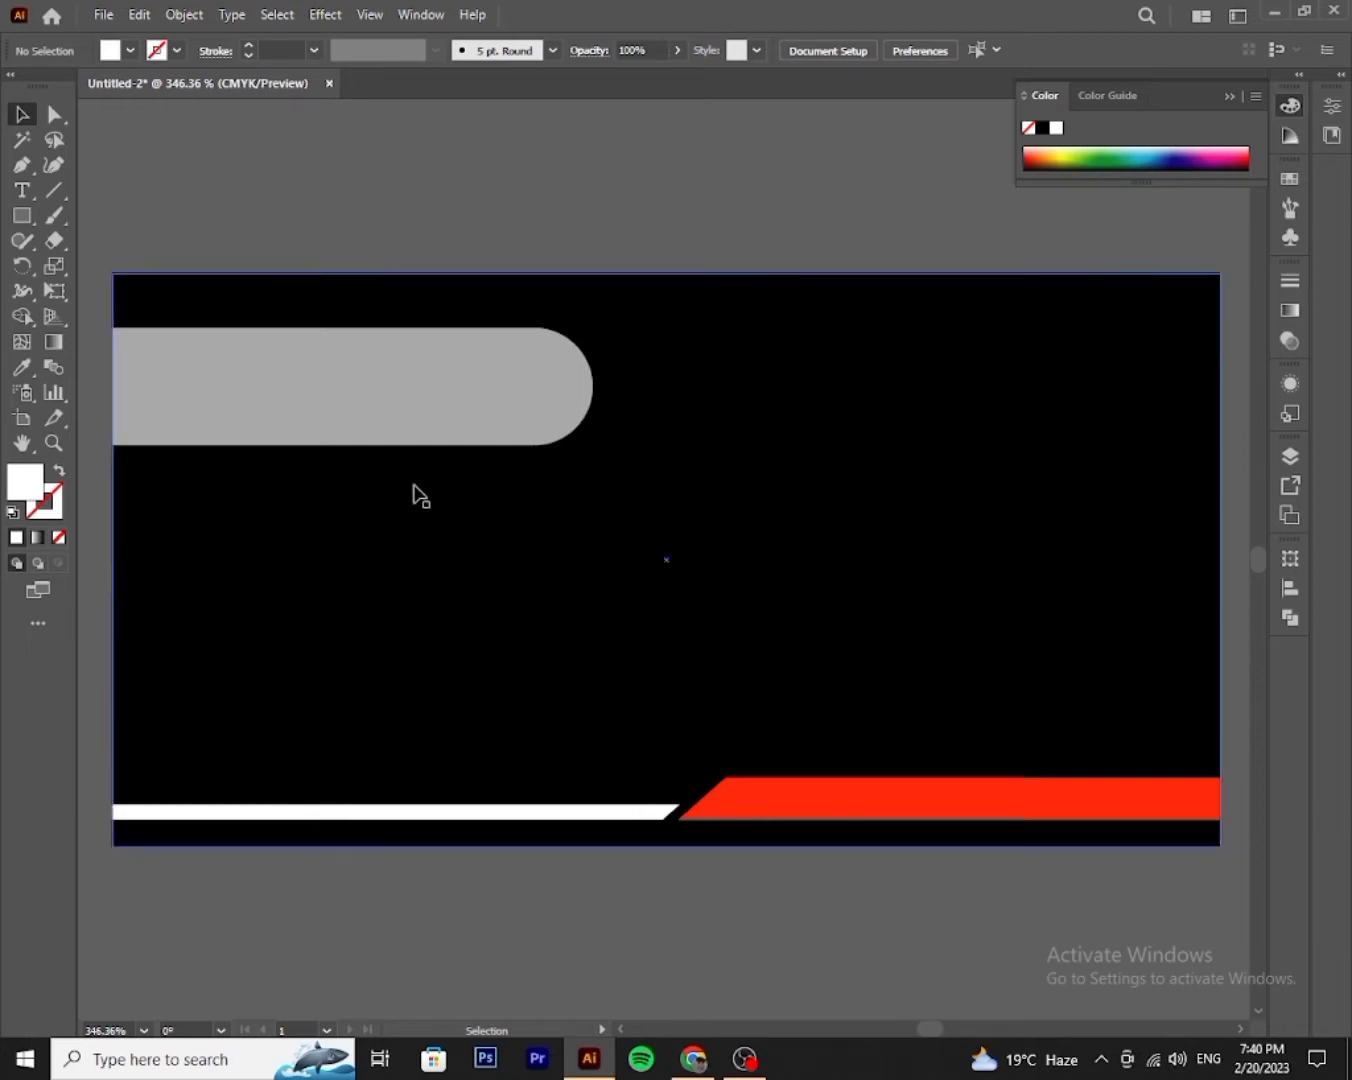
{"action": "left_click", "coordinate": [49, 445]}
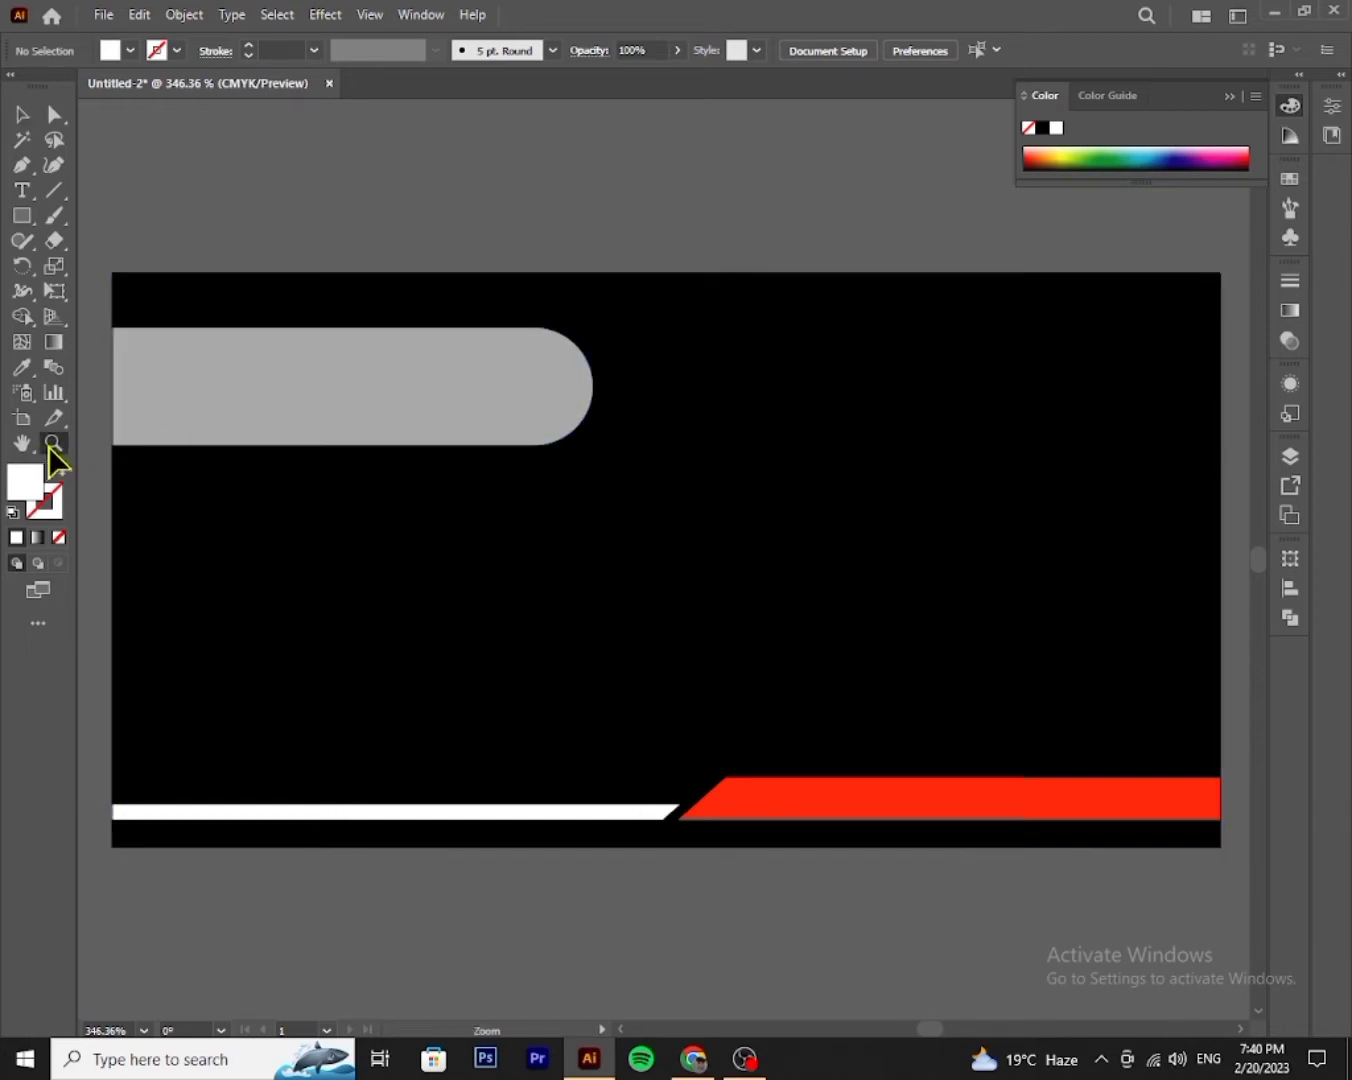
{"action": "left_click", "coordinate": [705, 833]}
{"action": "left_click", "coordinate": [642, 567]}
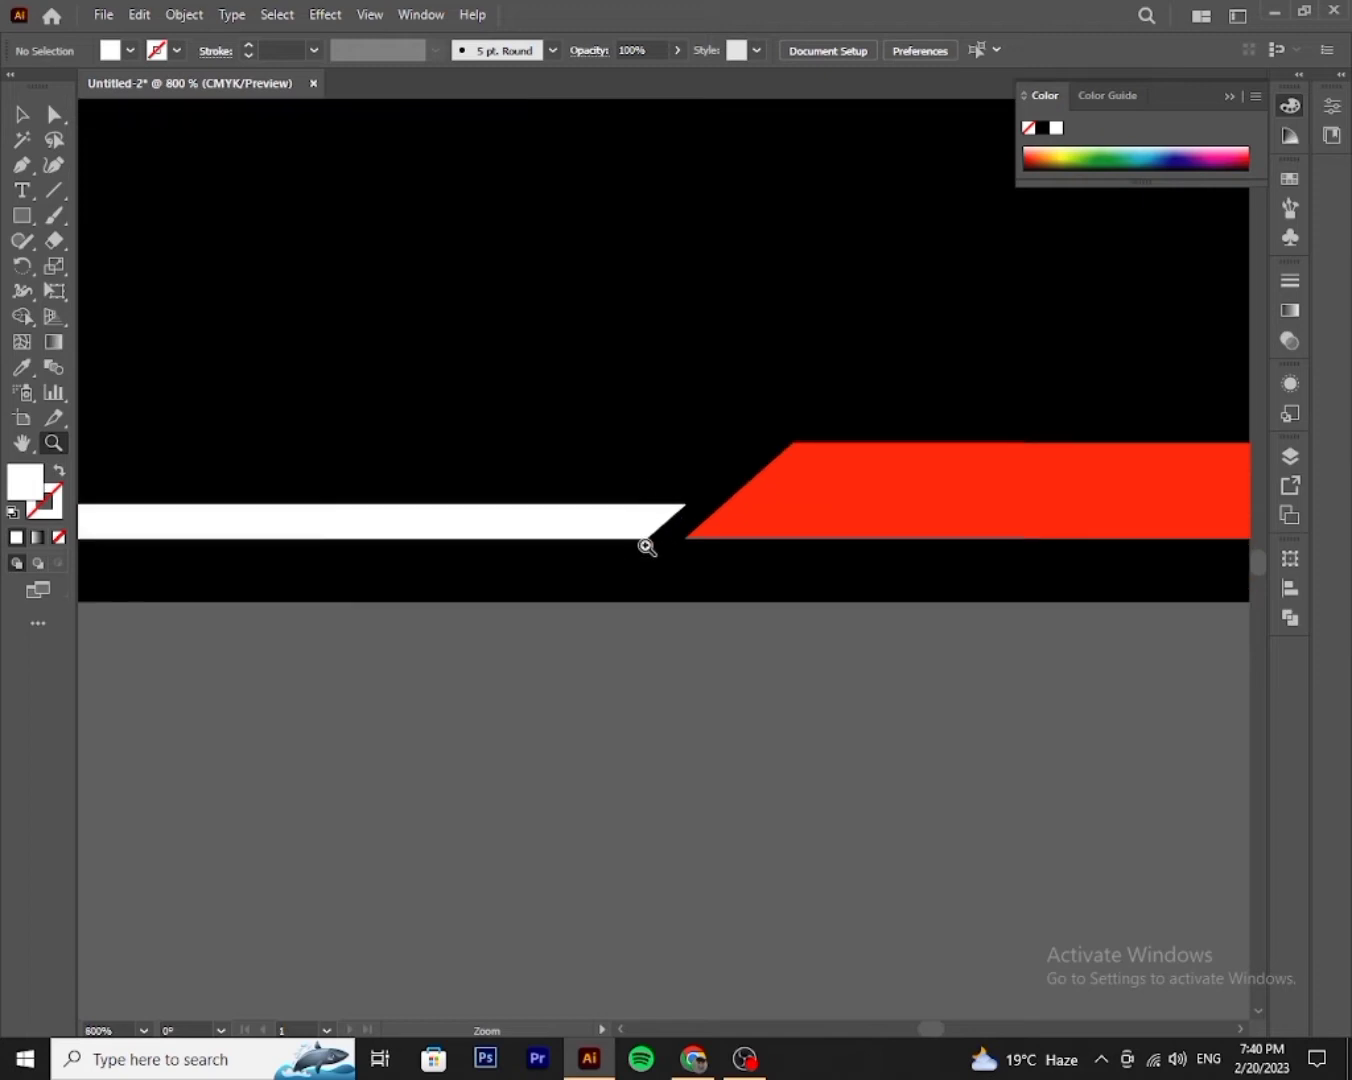
{"action": "left_click", "coordinate": [22, 114]}
{"action": "left_click", "coordinate": [655, 530]}
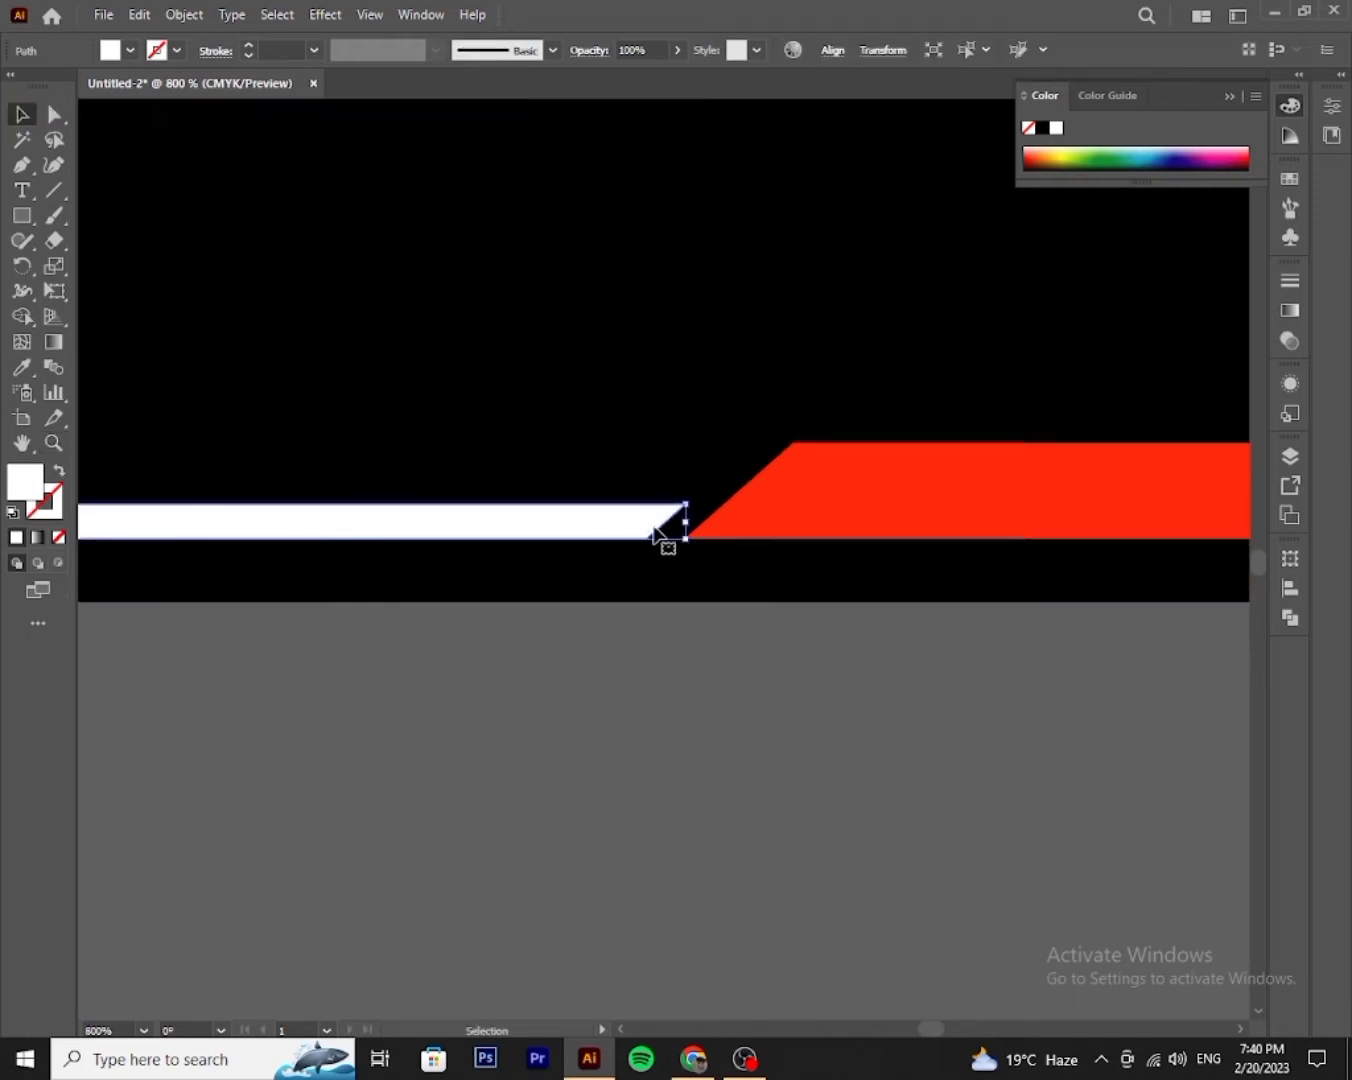
{"action": "left_click_drag", "start_coordinate": [688, 527], "coordinate": [705, 528]}
{"action": "left_click", "coordinate": [720, 583]}
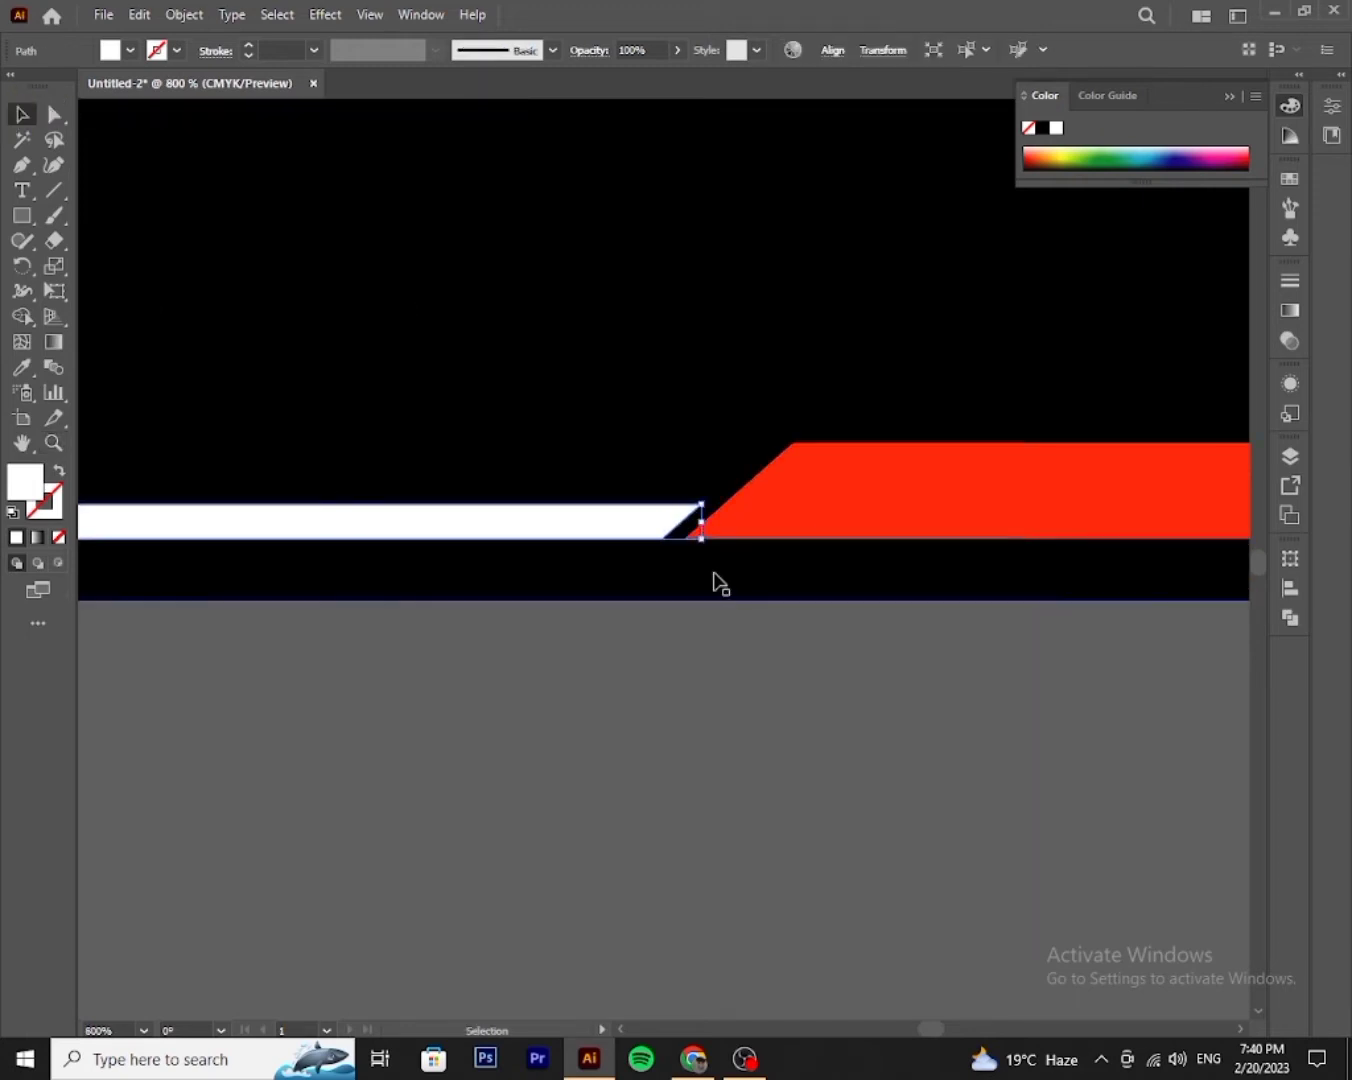
{"action": "key", "text": "ctrl+0"}
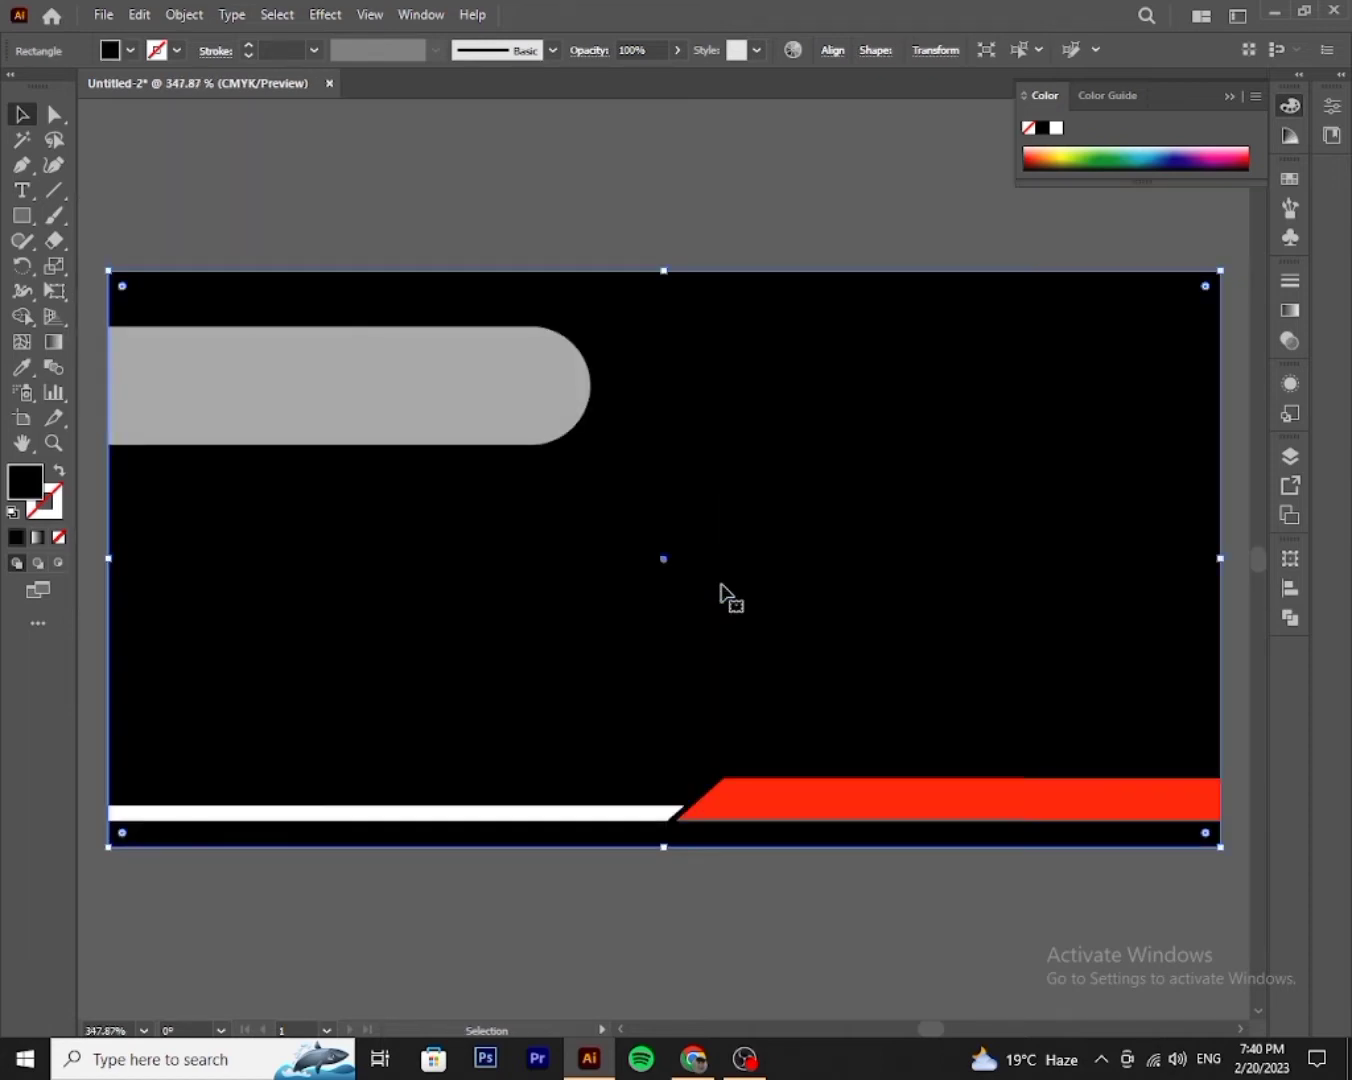
{"action": "left_click", "coordinate": [247, 141]}
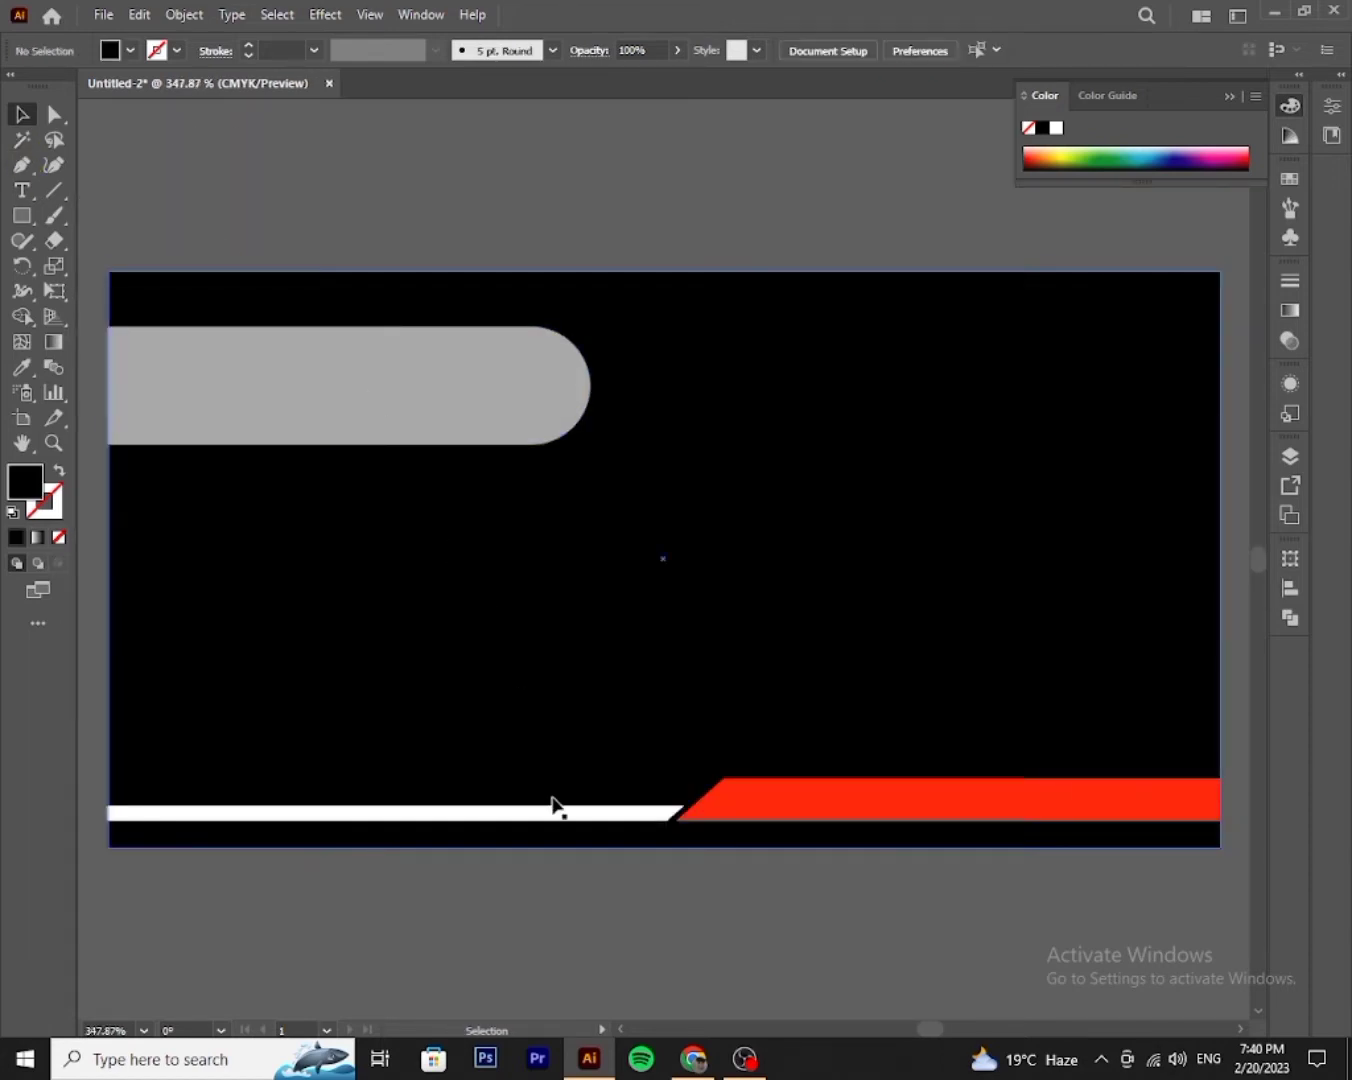
- Make the white strip slightly thicker by raising its top edge
{"action": "left_click", "coordinate": [518, 828]}
{"action": "left_click", "coordinate": [613, 909]}
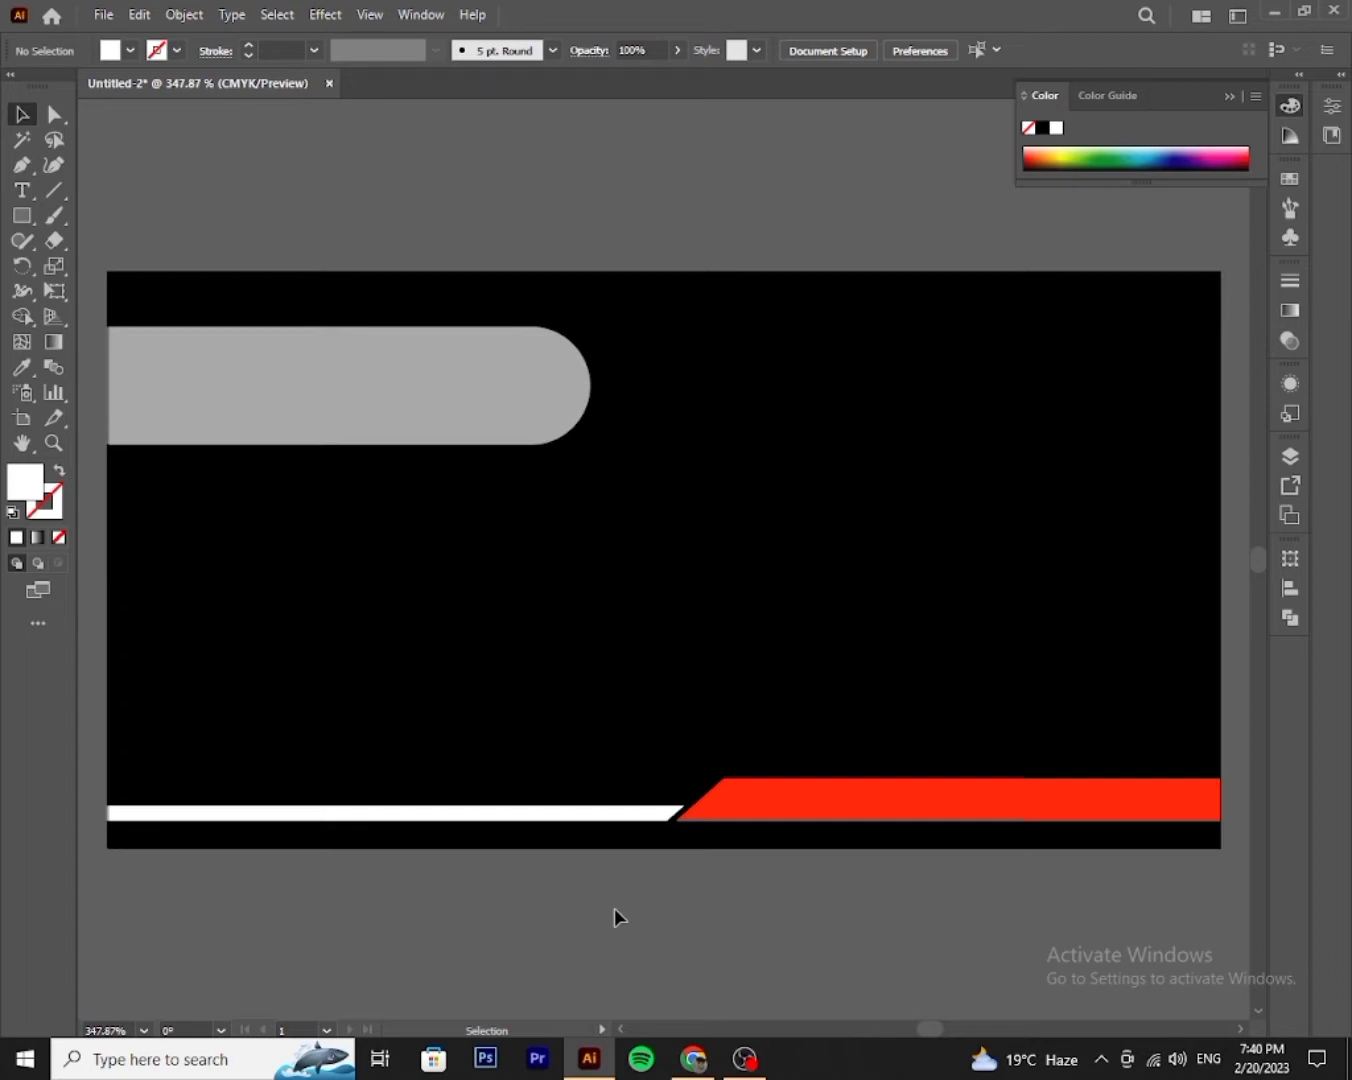
{"action": "left_click", "coordinate": [478, 812]}
{"action": "left_click_drag", "start_coordinate": [403, 798], "coordinate": [430, 800]}
{"action": "left_click", "coordinate": [582, 831]}
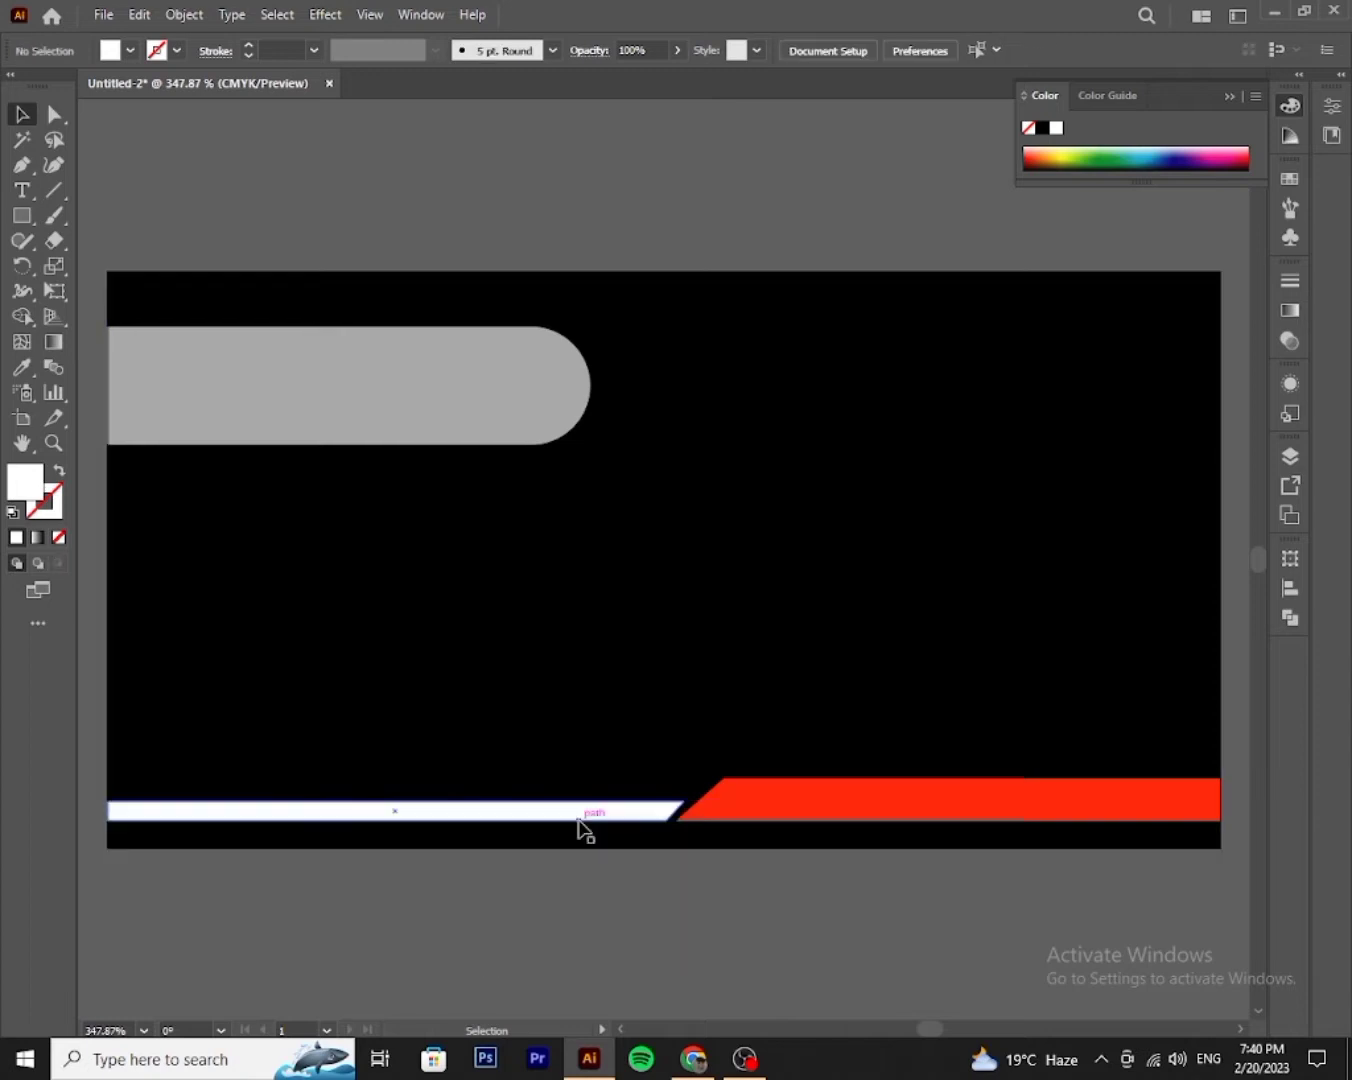
- Move the white strip's upper-right corner point outward so its slanted end runs parallel to the red bar's slanted edge
{"action": "left_click", "coordinate": [570, 817]}
{"action": "left_click", "coordinate": [54, 114]}
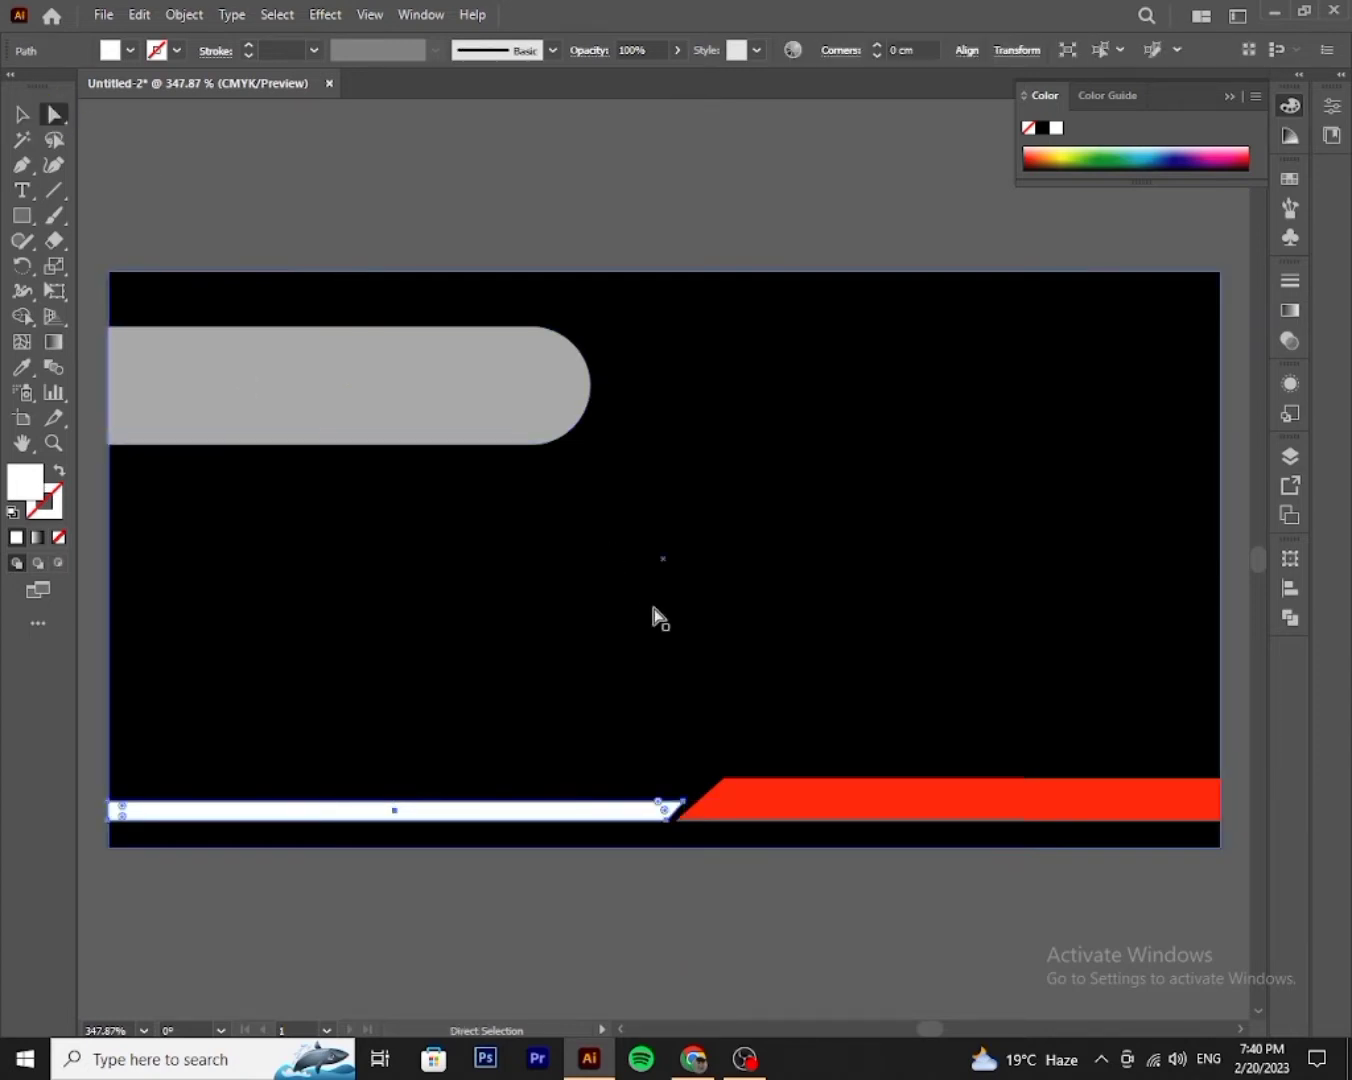
{"action": "left_click_drag", "start_coordinate": [687, 810], "coordinate": [685, 806]}
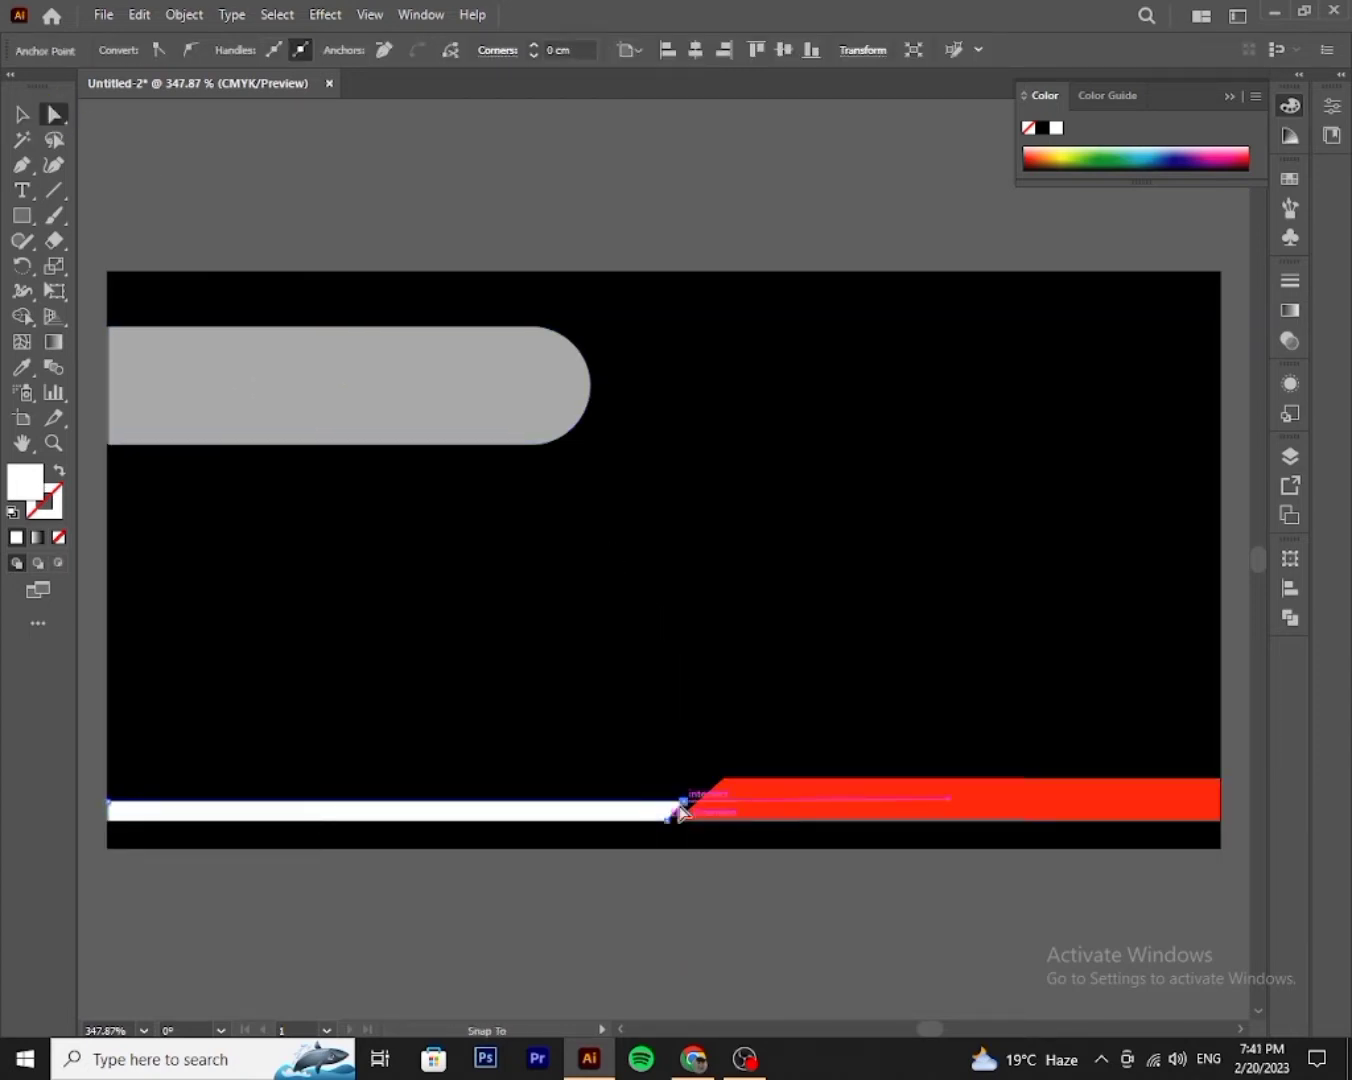
{"action": "left_click", "coordinate": [749, 960]}
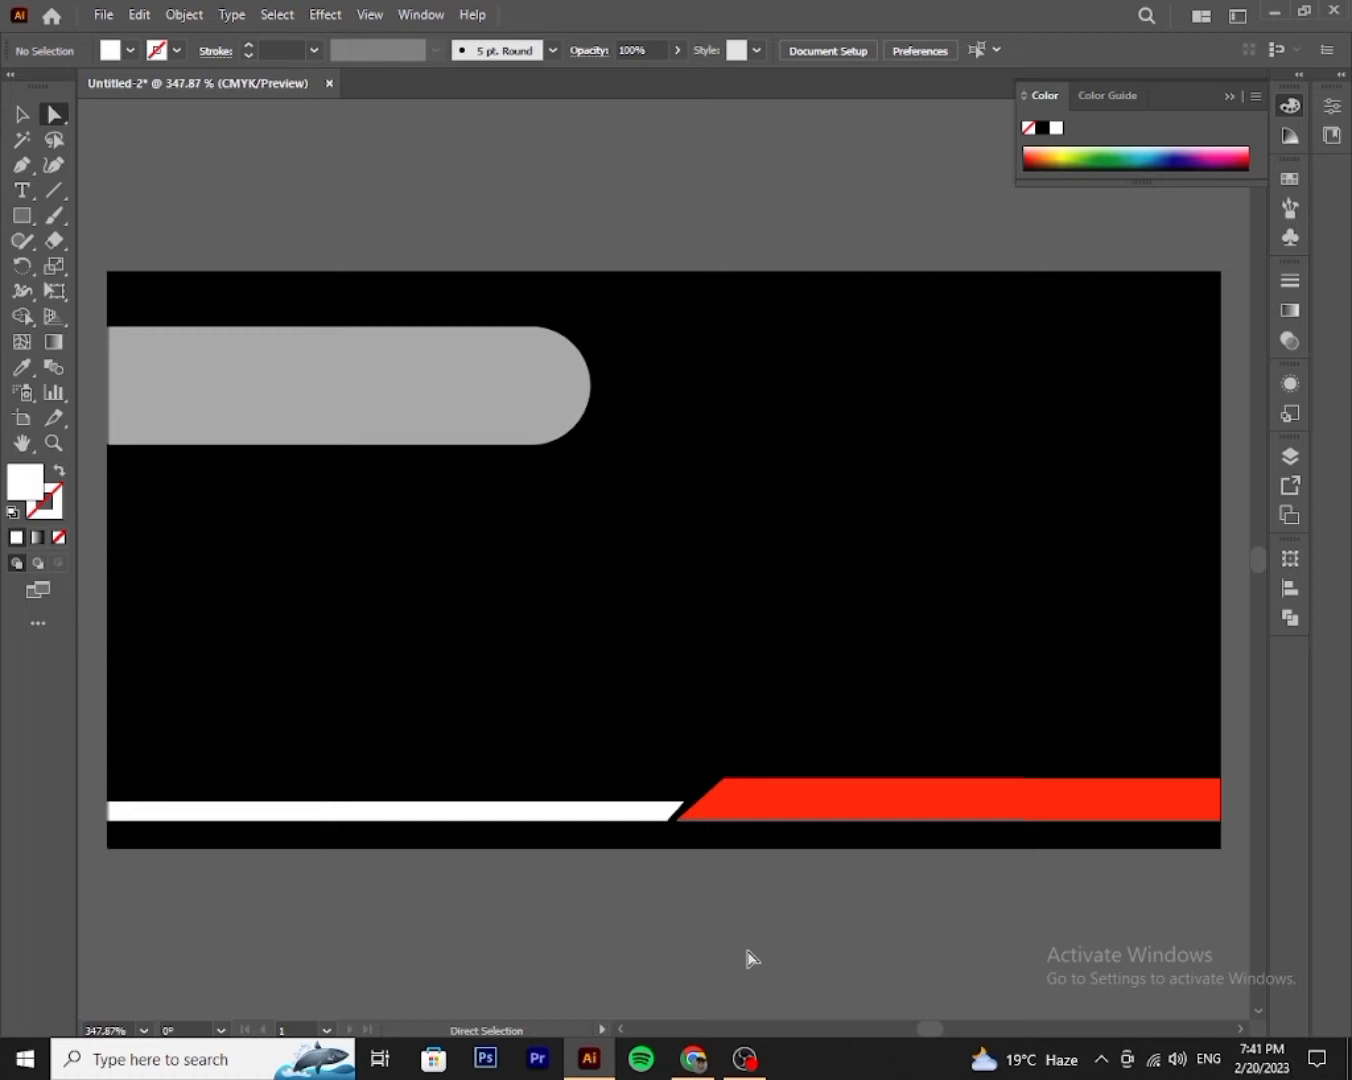
{"action": "left_click", "coordinate": [53, 442]}
{"action": "left_click", "coordinate": [681, 812]}
{"action": "left_click", "coordinate": [710, 630]}
{"action": "left_click", "coordinate": [684, 535]}
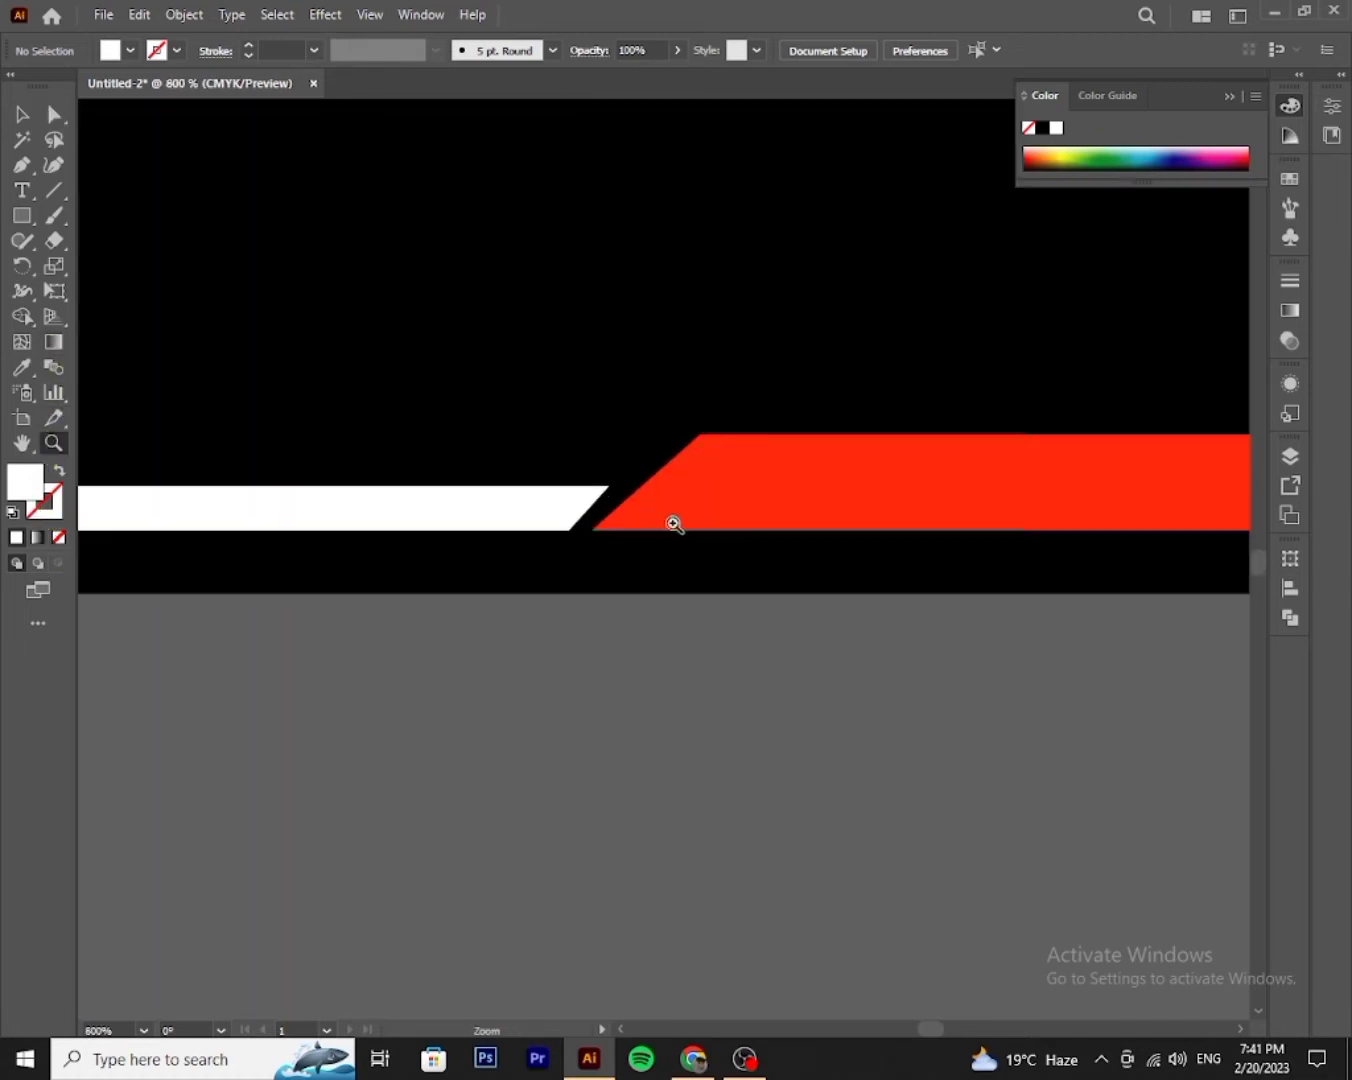
{"action": "left_click", "coordinate": [675, 524]}
{"action": "left_click", "coordinate": [54, 114]}
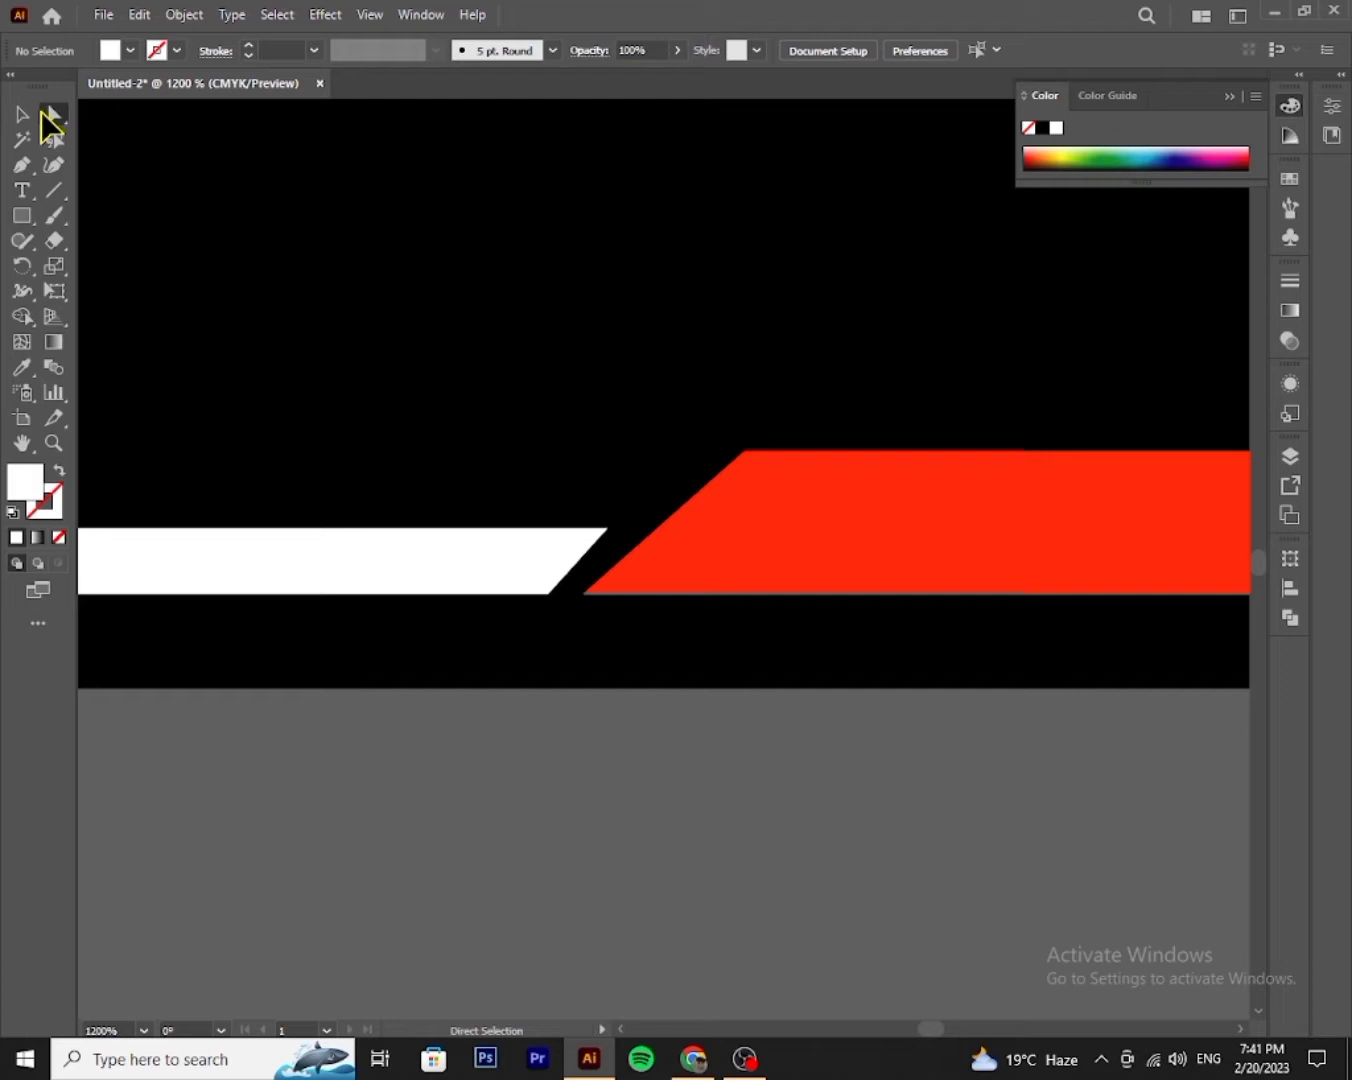
{"action": "left_click", "coordinate": [501, 578]}
{"action": "left_click_drag", "start_coordinate": [607, 529], "coordinate": [622, 528]}
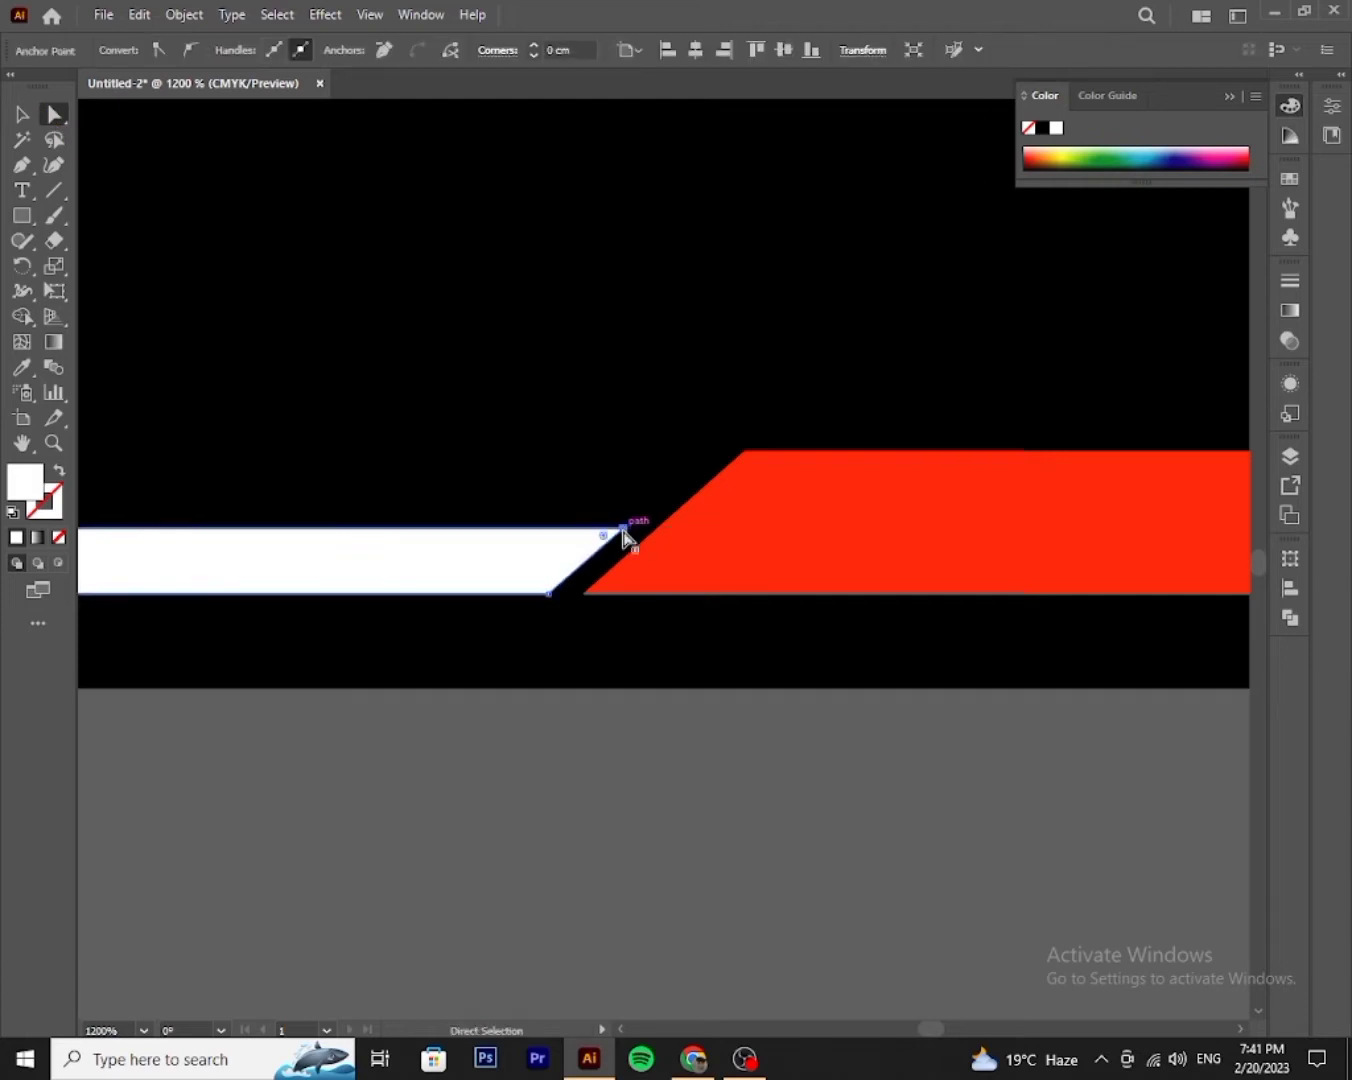
{"action": "left_click", "coordinate": [726, 807]}
{"action": "key", "text": "ctrl+0"}
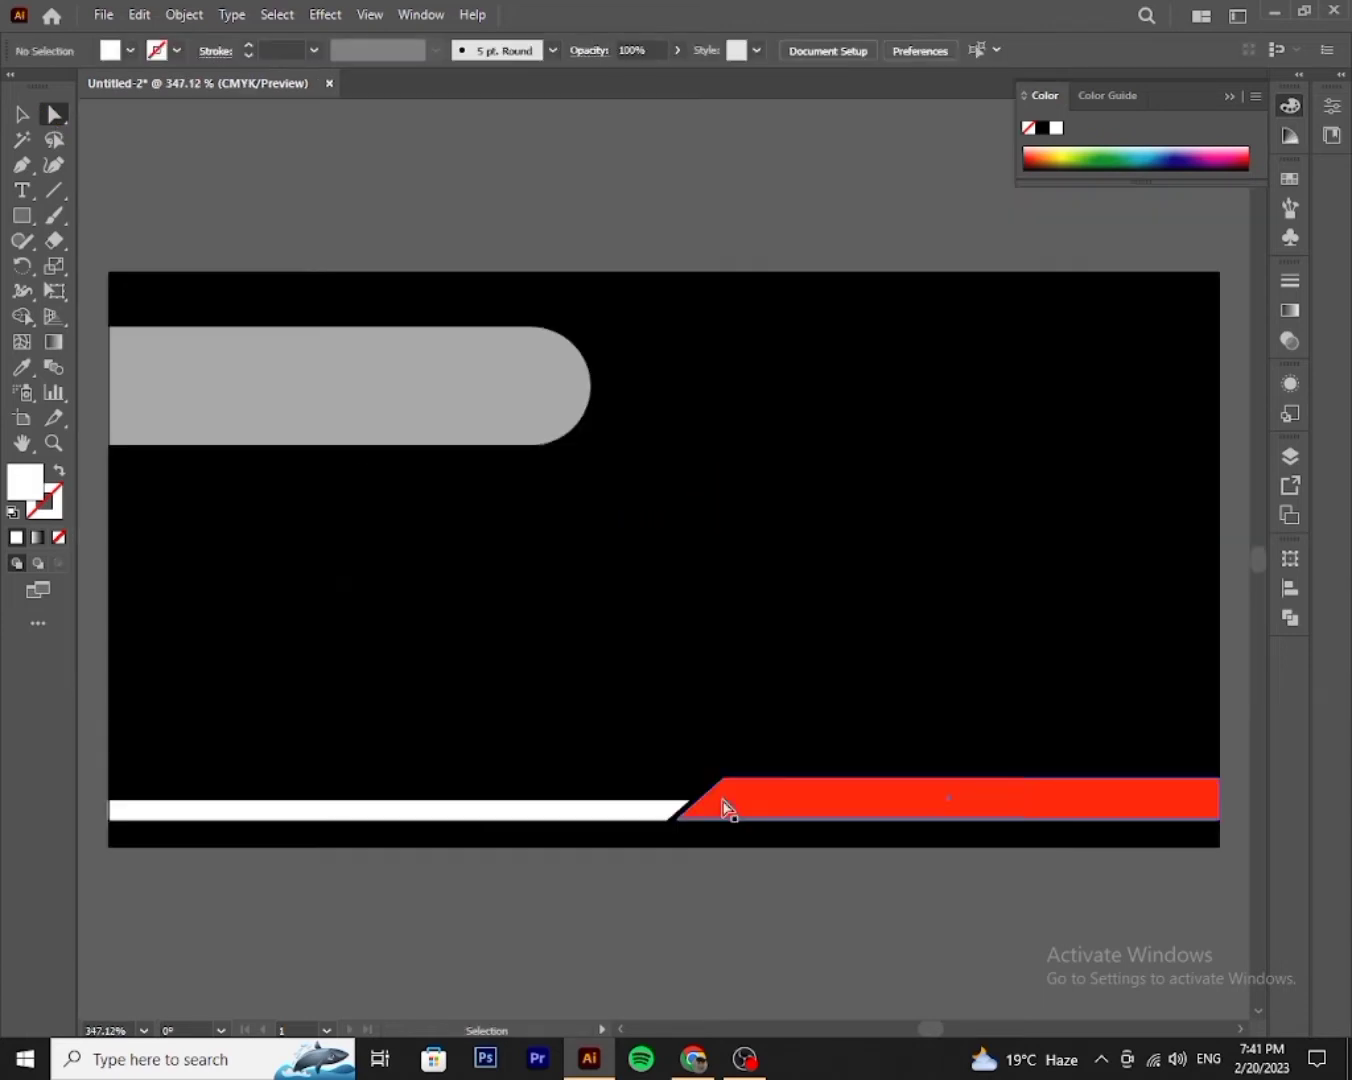
- Draw a circle in the open area between the gray bar and the artboard's right edge, and fill it red
{"action": "left_click", "coordinate": [22, 215]}
{"action": "left_click", "coordinate": [88, 266]}
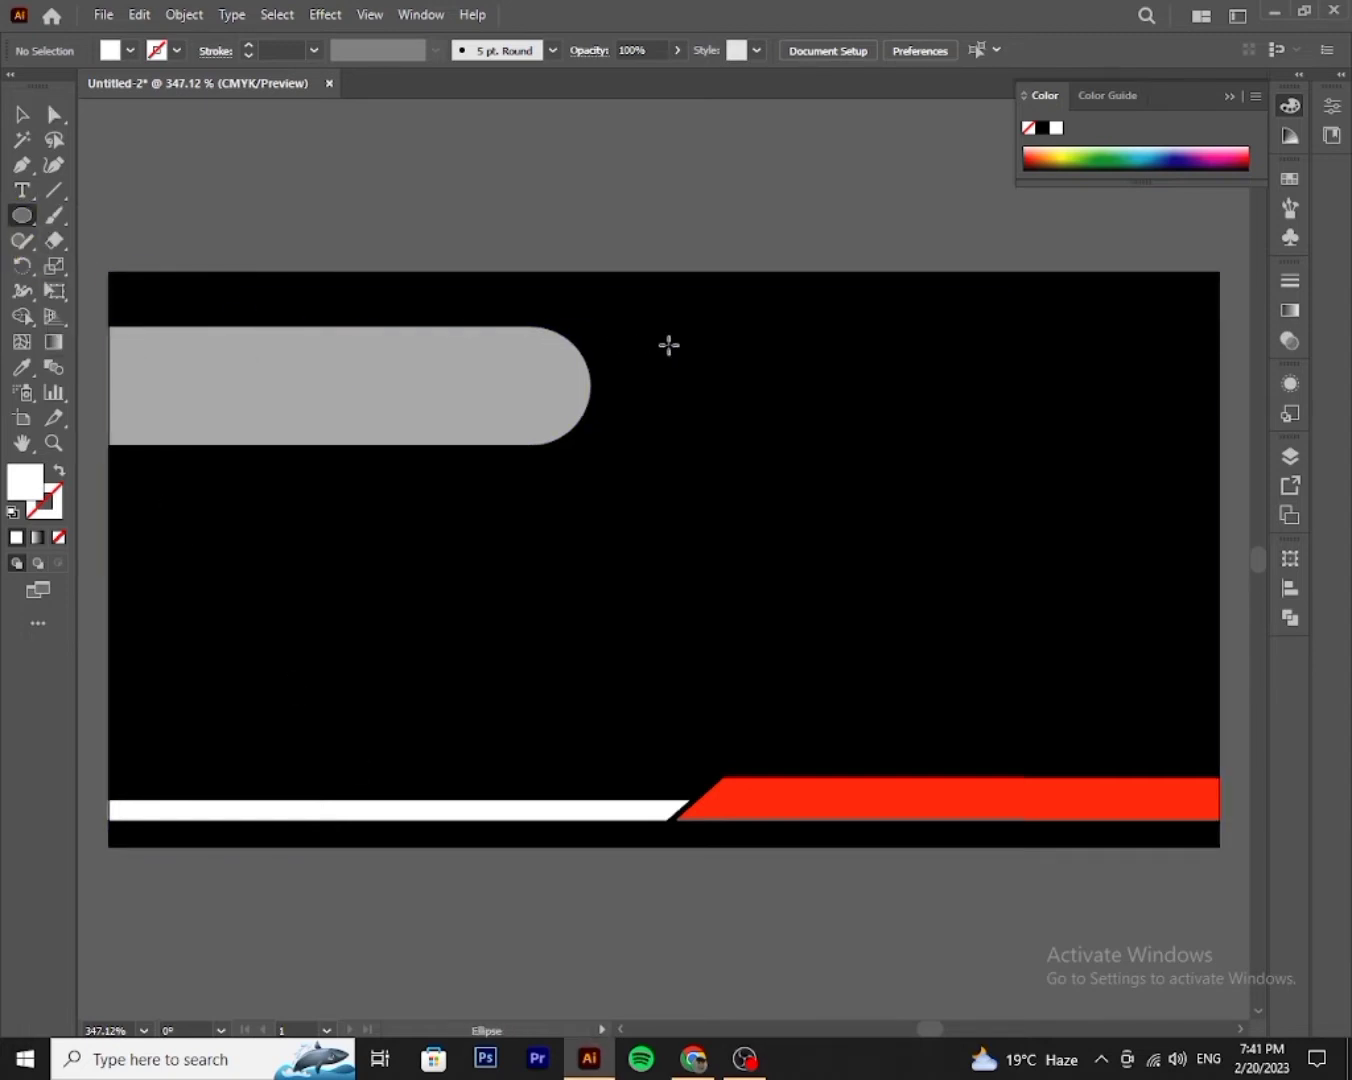
{"action": "left_click_drag", "start_coordinate": [748, 376], "coordinate": [866, 494]}
{"action": "left_click", "coordinate": [22, 114]}
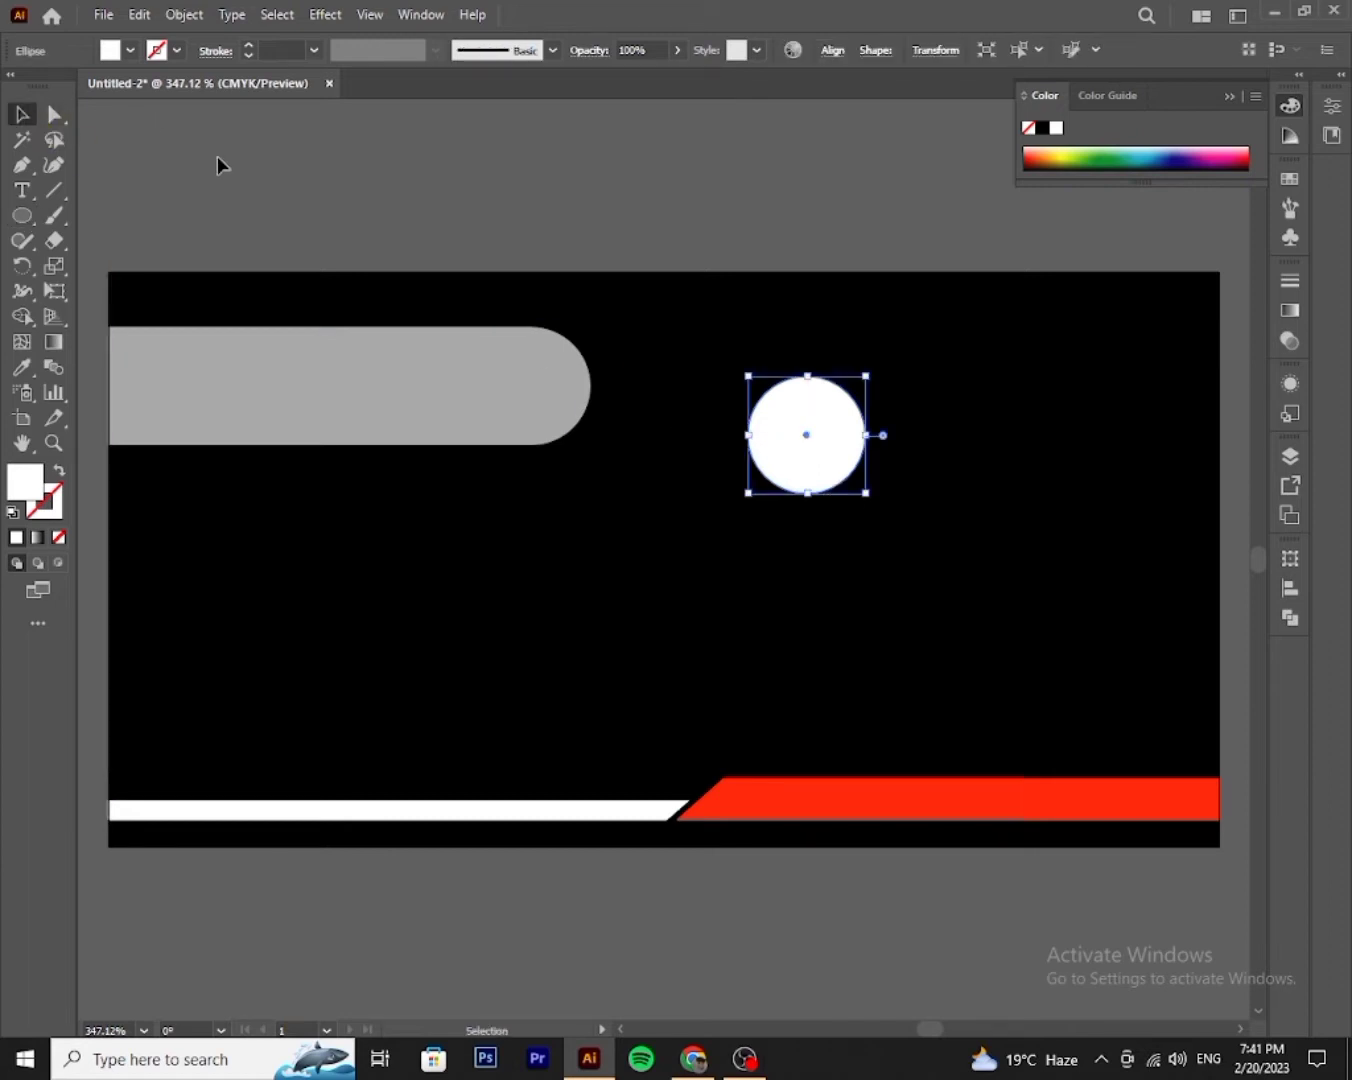
{"action": "left_click", "coordinate": [130, 49]}
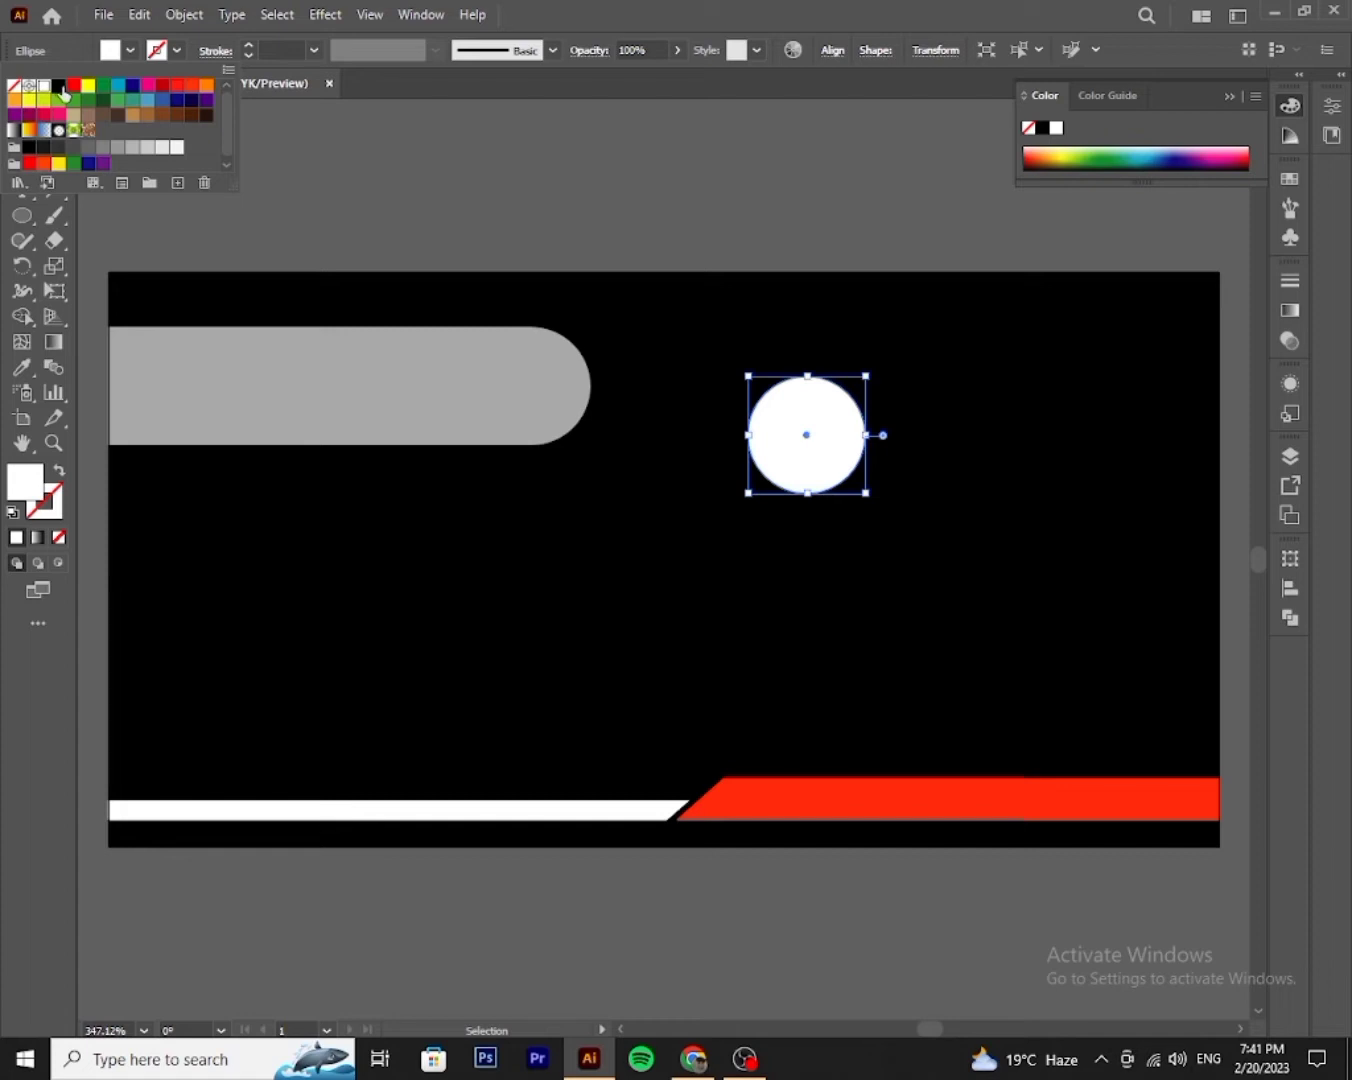
{"action": "left_click", "coordinate": [73, 85]}
{"action": "left_click", "coordinate": [537, 199]}
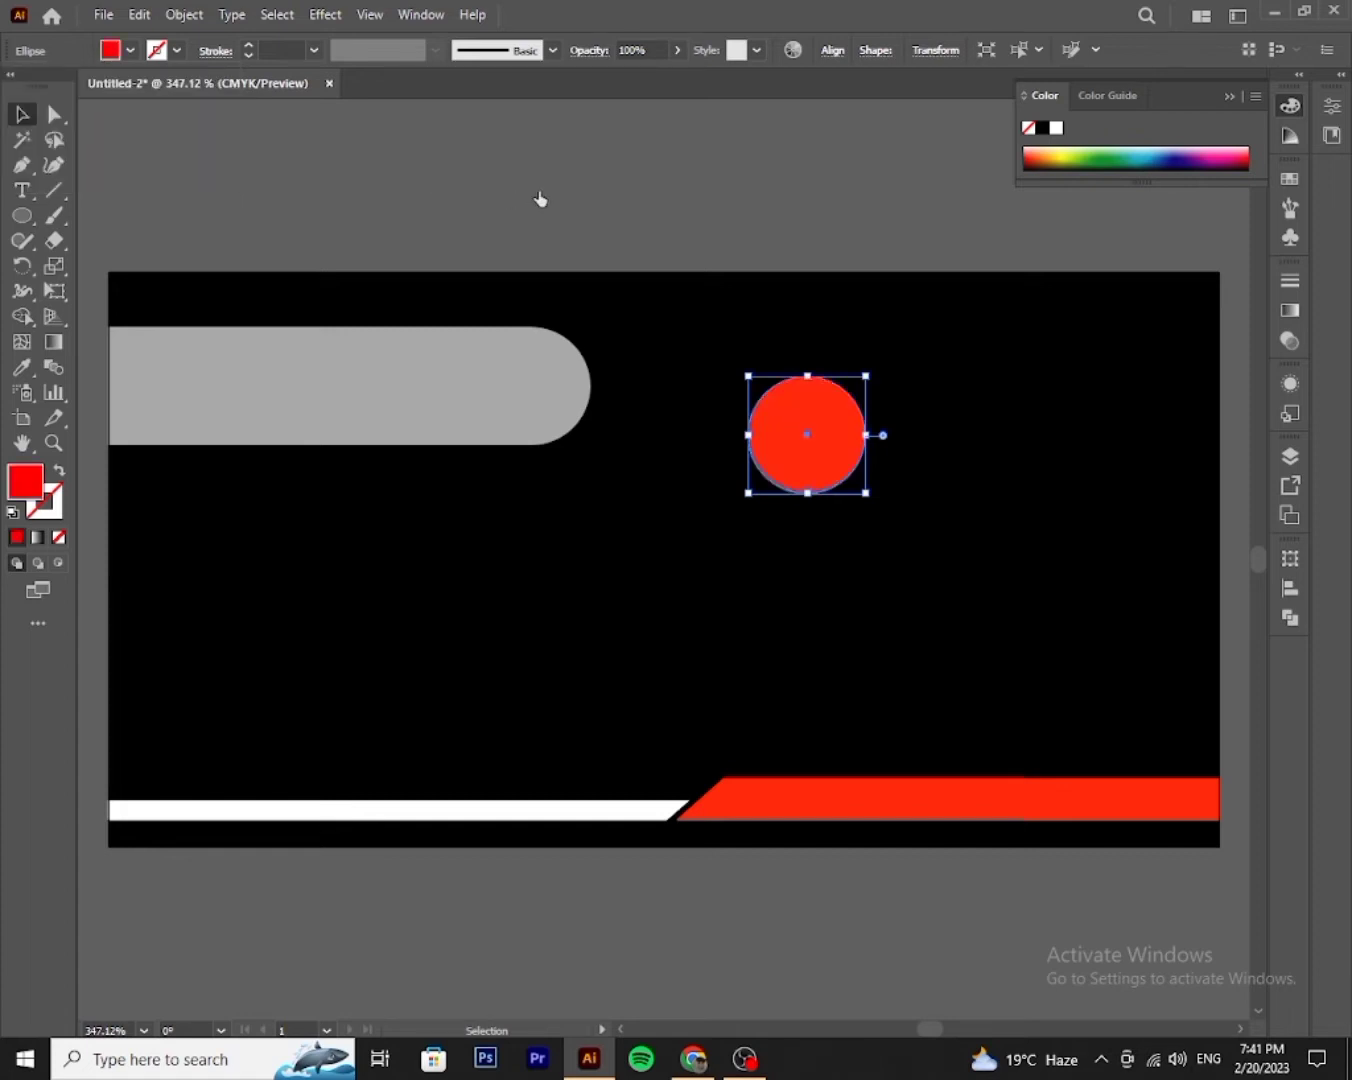
{"action": "left_click", "coordinate": [439, 156]}
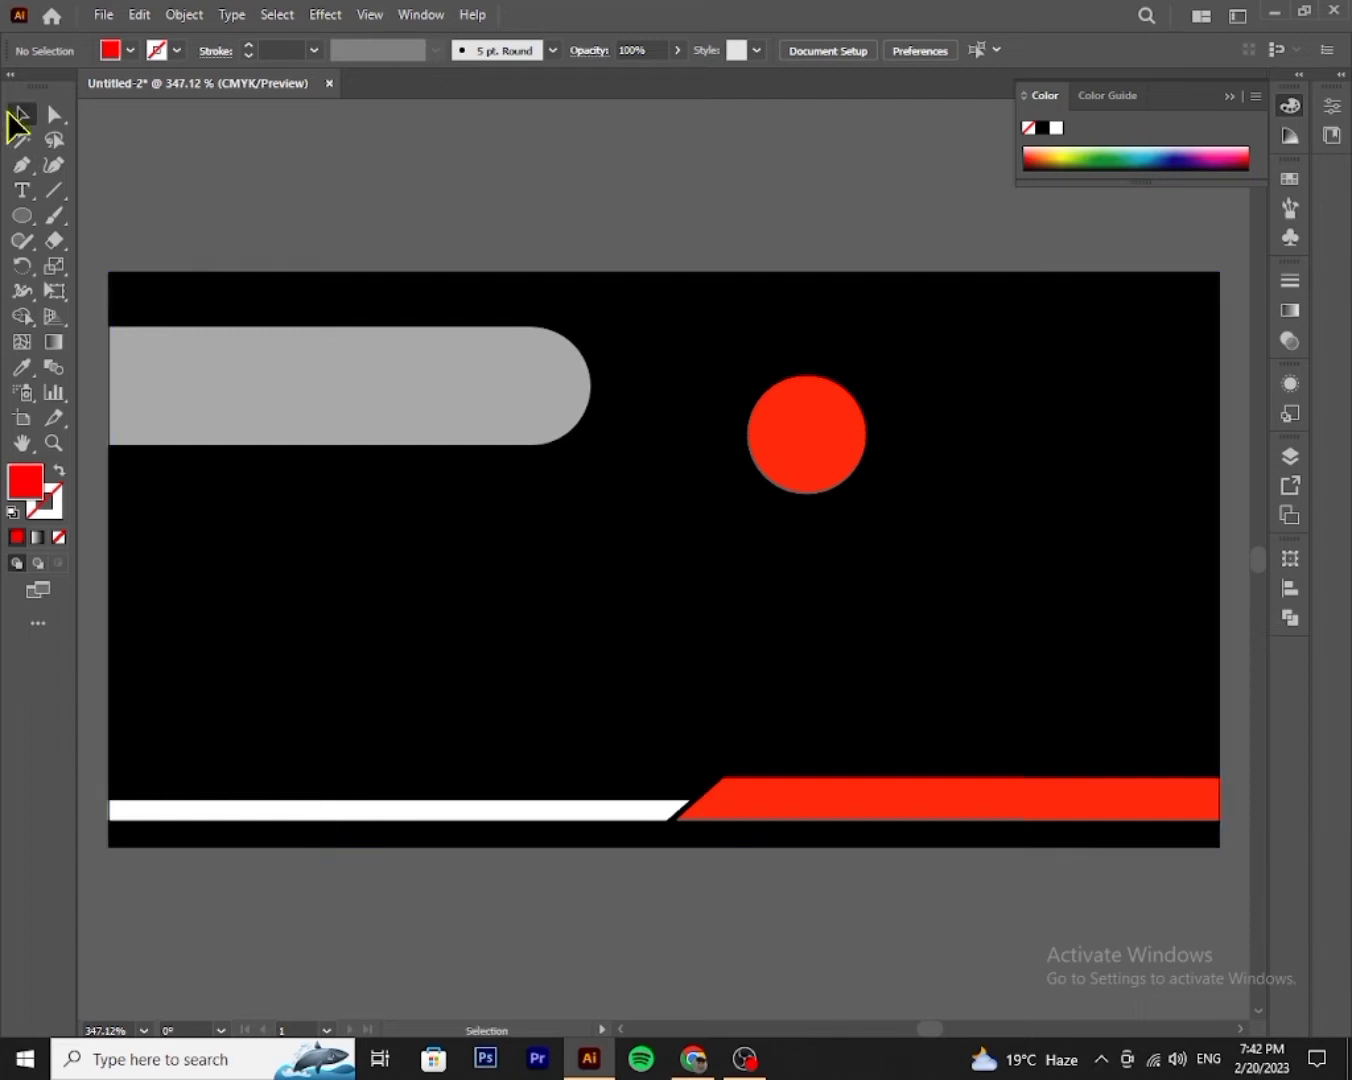
- Duplicate the red circle straight upward so it overlaps the original, and fill the copy black
{"action": "left_click", "coordinate": [825, 453]}
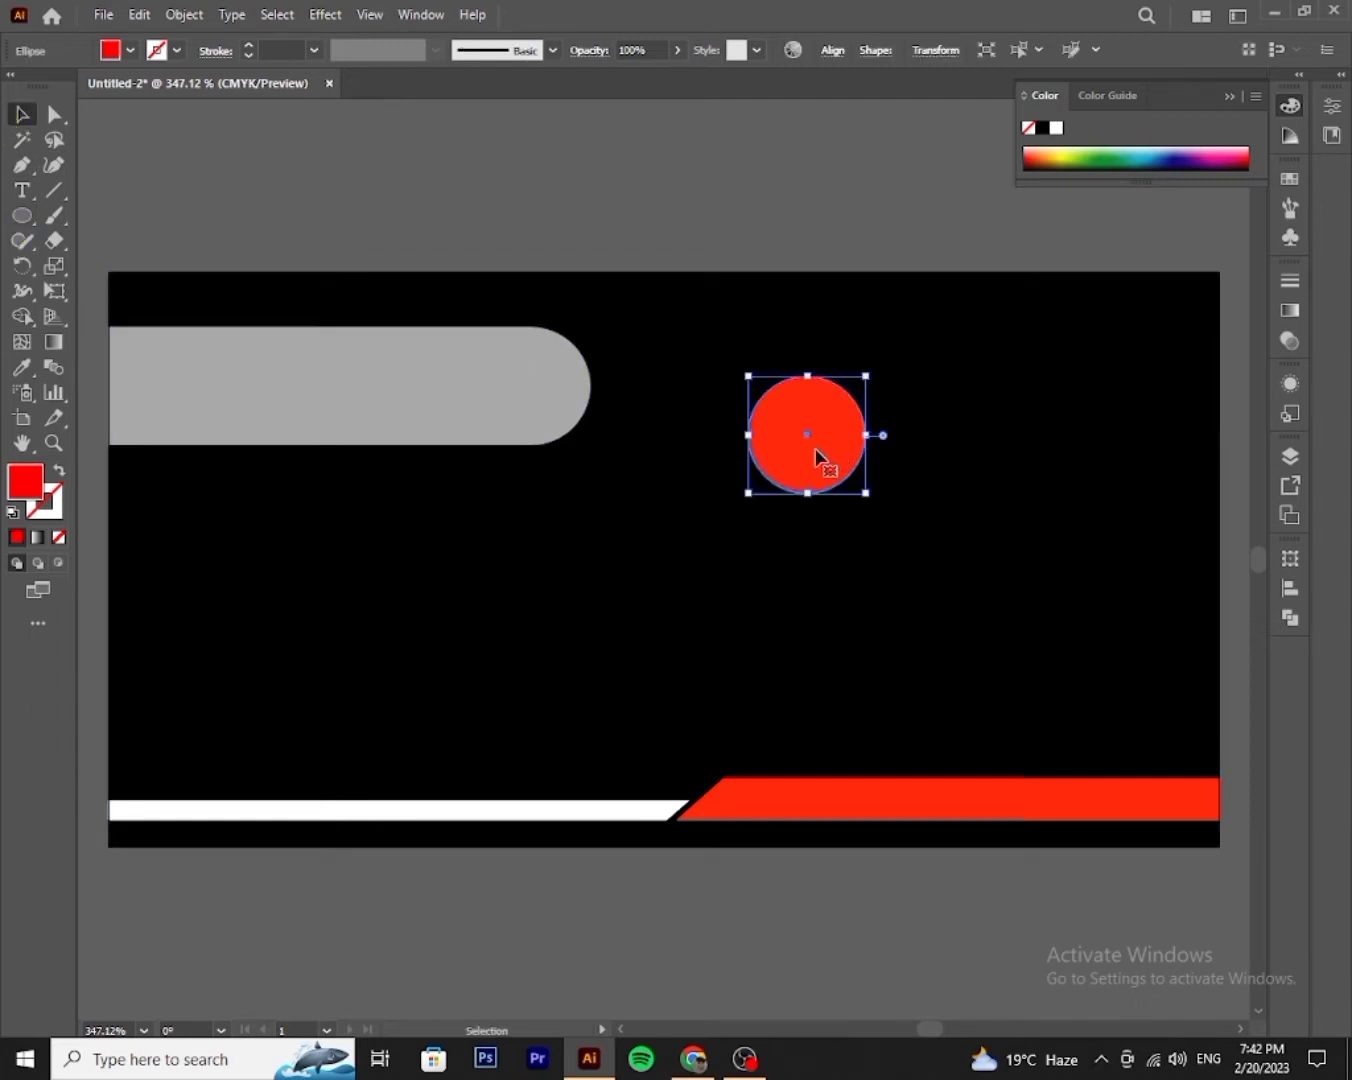
{"action": "left_click_drag", "start_coordinate": [806, 450], "coordinate": [806, 408]}
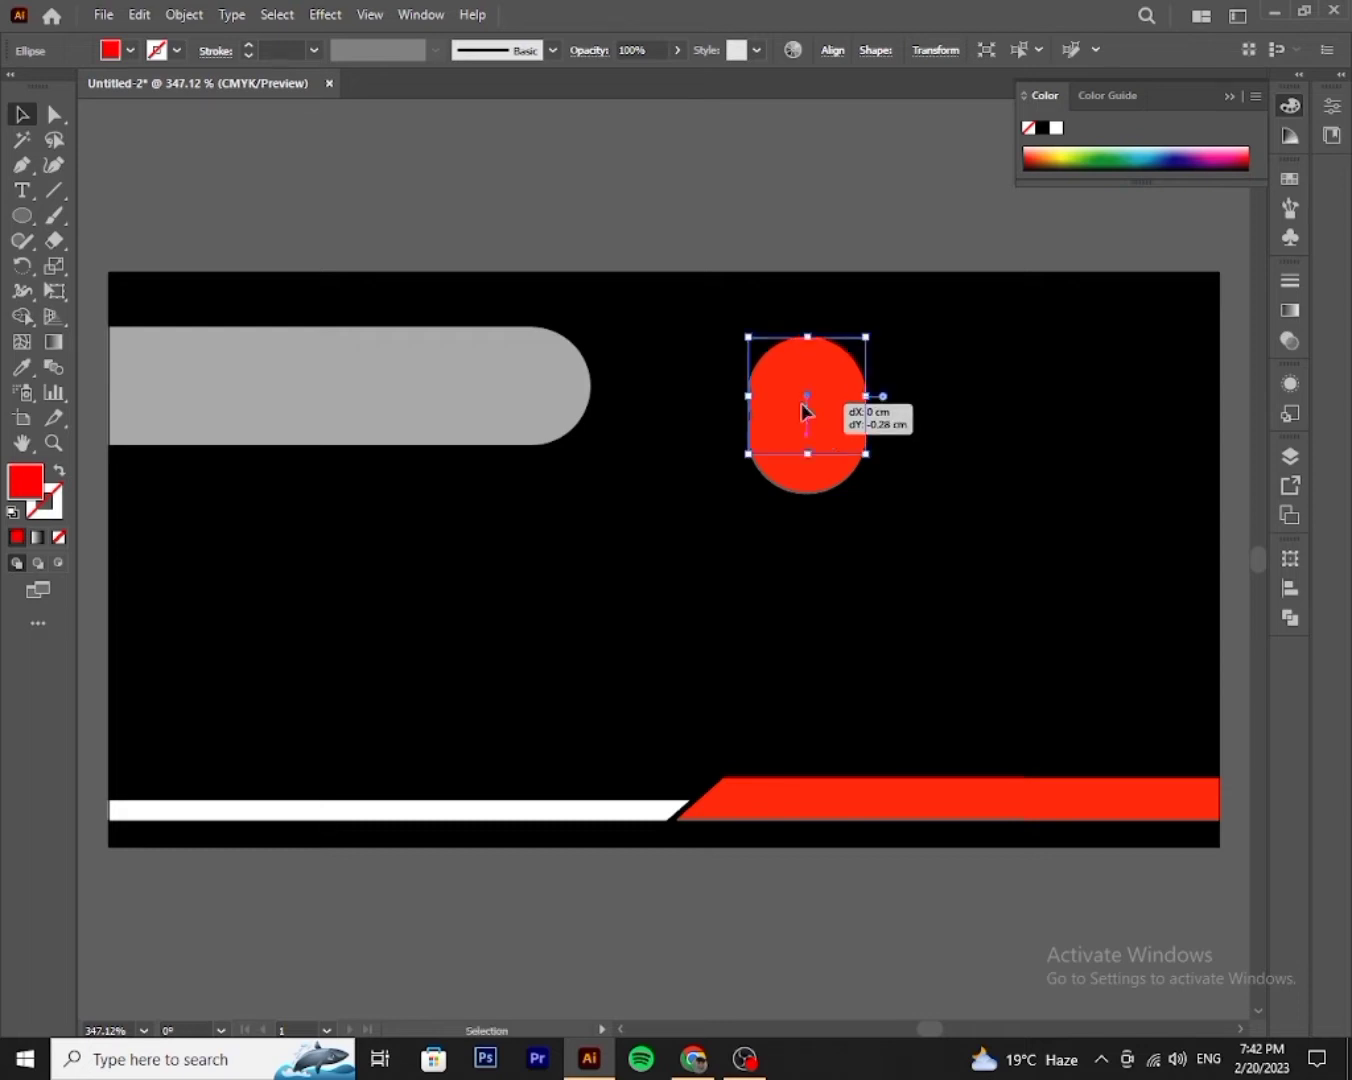
{"action": "left_click", "coordinate": [106, 55]}
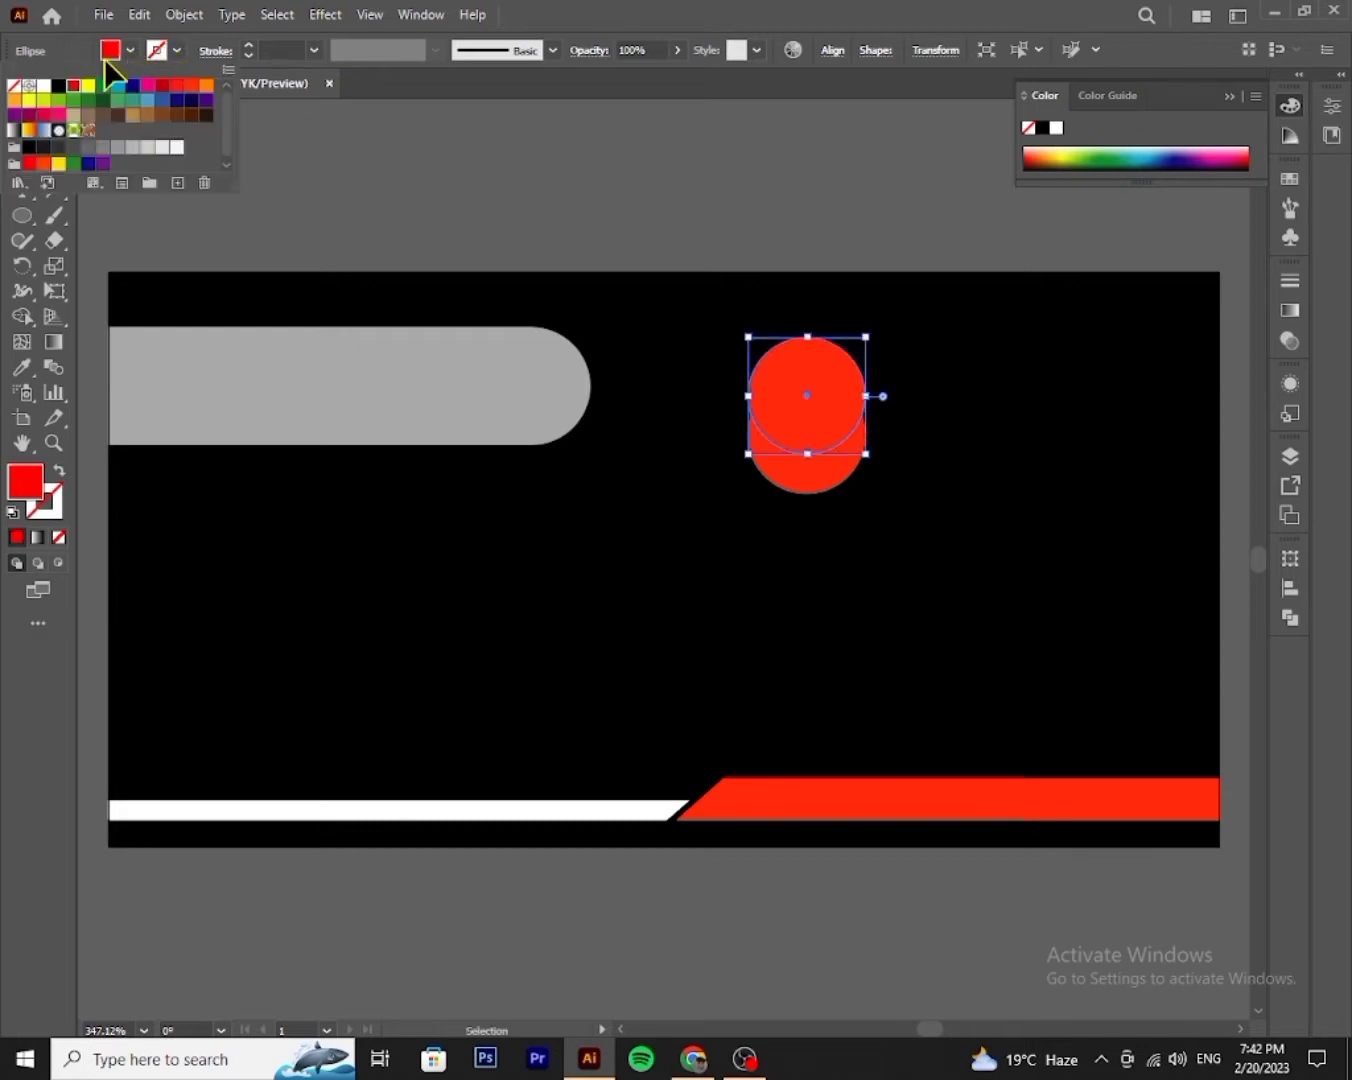
{"action": "left_click", "coordinate": [59, 86]}
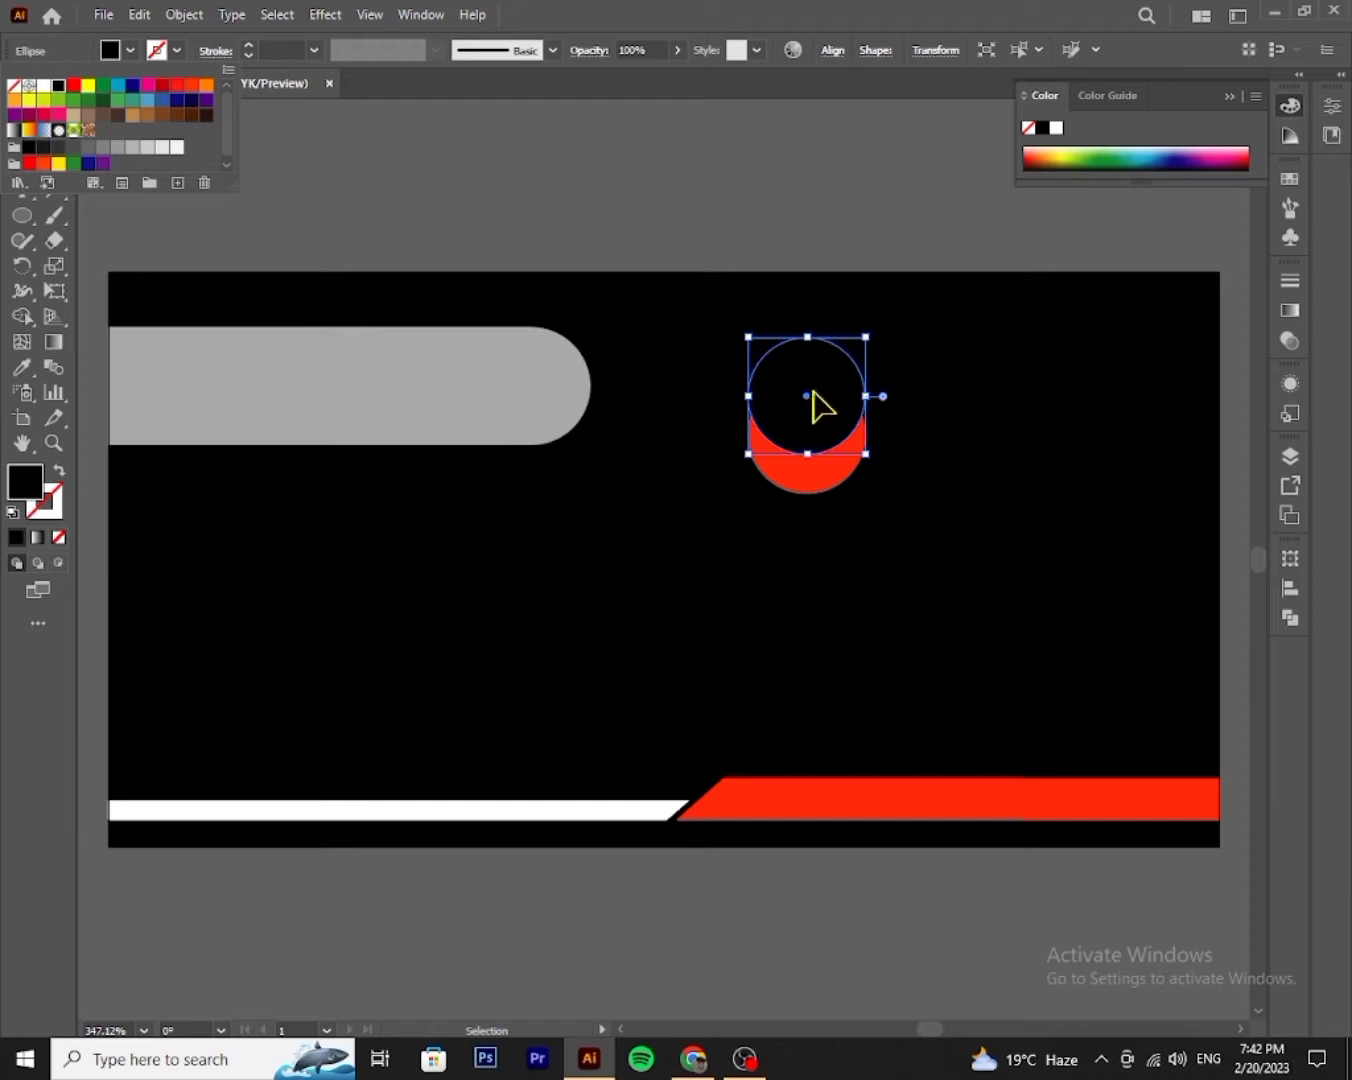
{"action": "left_click", "coordinate": [812, 405]}
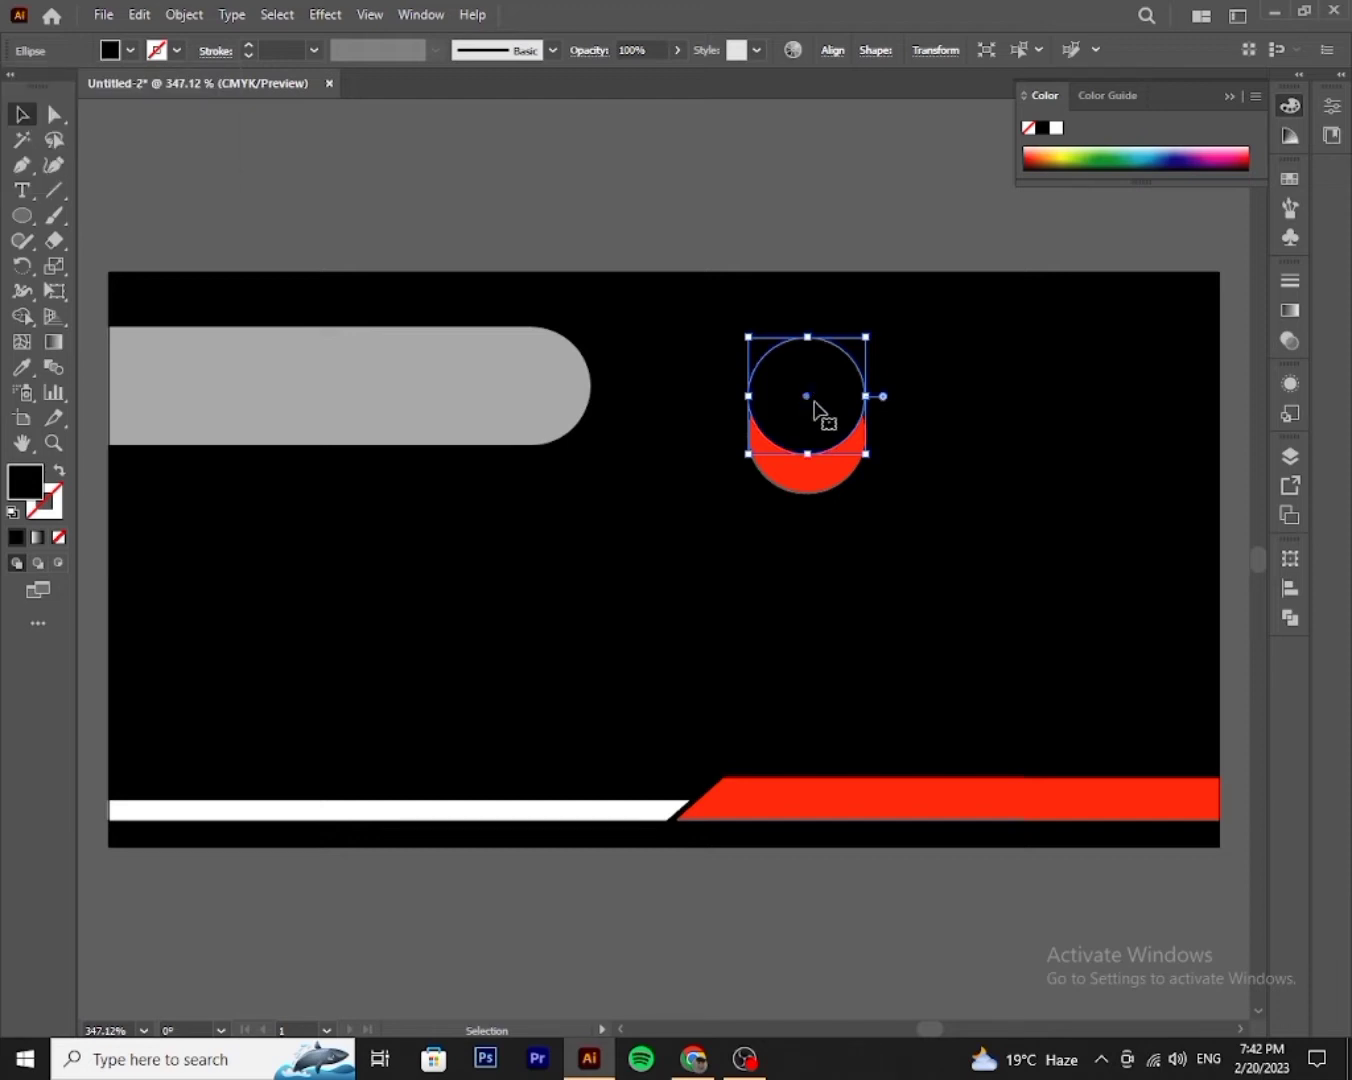
{"action": "mouse_move", "coordinate": [812, 404]}
{"action": "left_mouse_down"}
{"action": "mouse_move", "coordinate": [809, 381]}
{"action": "mouse_move", "coordinate": [809, 392]}
{"action": "left_mouse_up"}
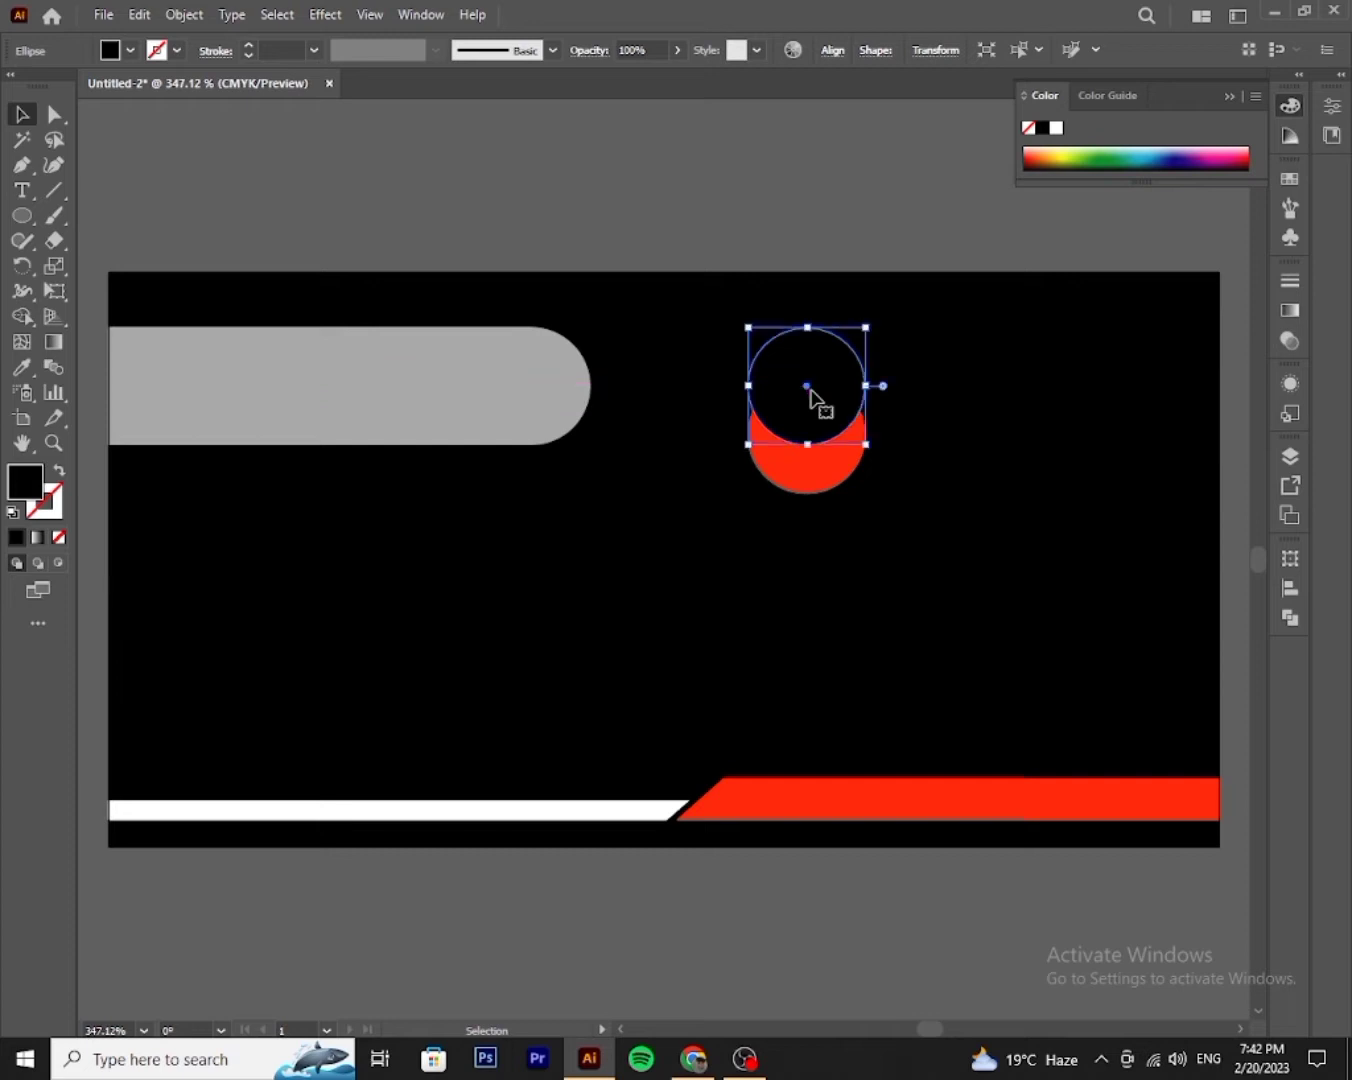
- Divide the two overlapping circles with Pathfinder, ungroup them, and delete the unwanted upper pieces to leave a red crescent
{"action": "left_click", "coordinate": [829, 490], "text": "shift"}
{"action": "left_click", "coordinate": [1292, 617]}
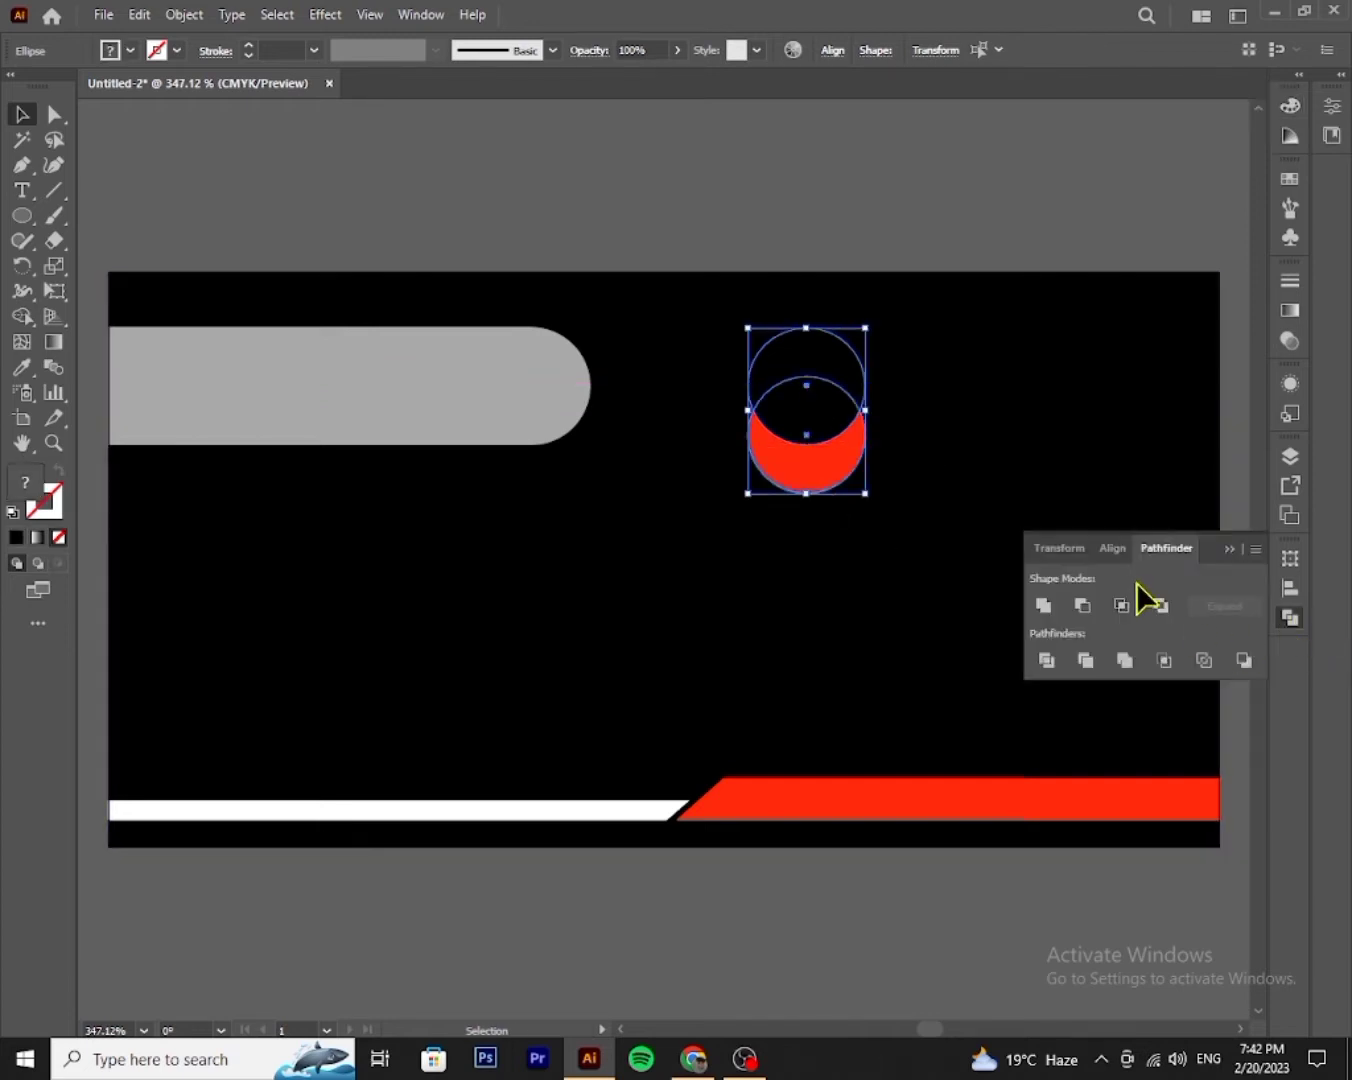
{"action": "left_click", "coordinate": [1059, 662]}
{"action": "right_click", "coordinate": [827, 462]}
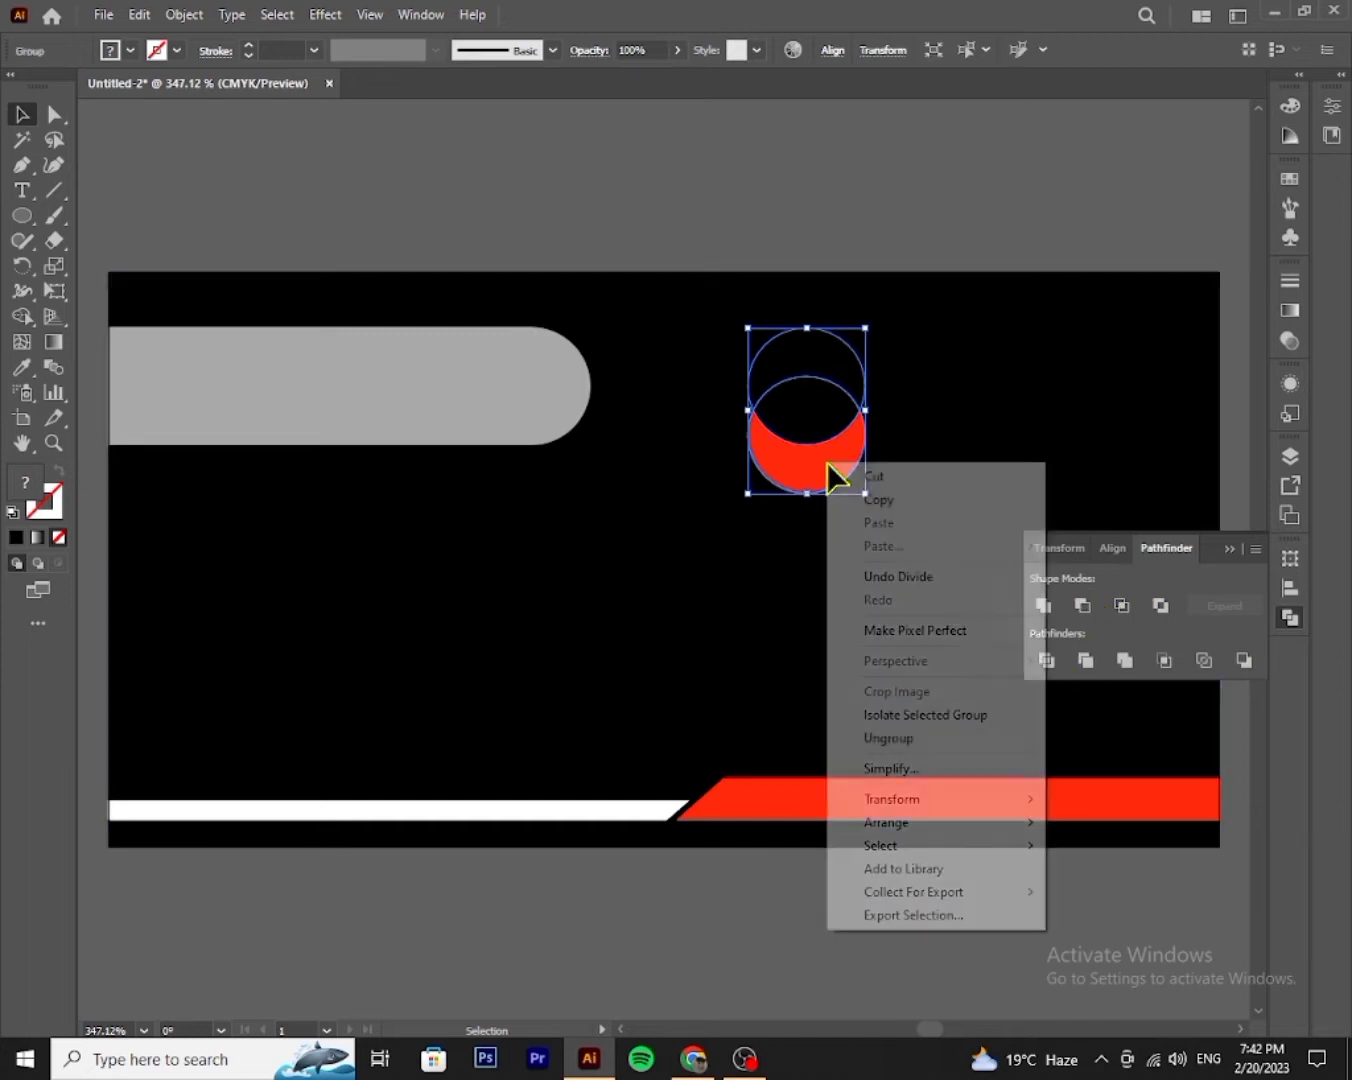
{"action": "left_click", "coordinate": [902, 741]}
{"action": "left_click", "coordinate": [863, 567]}
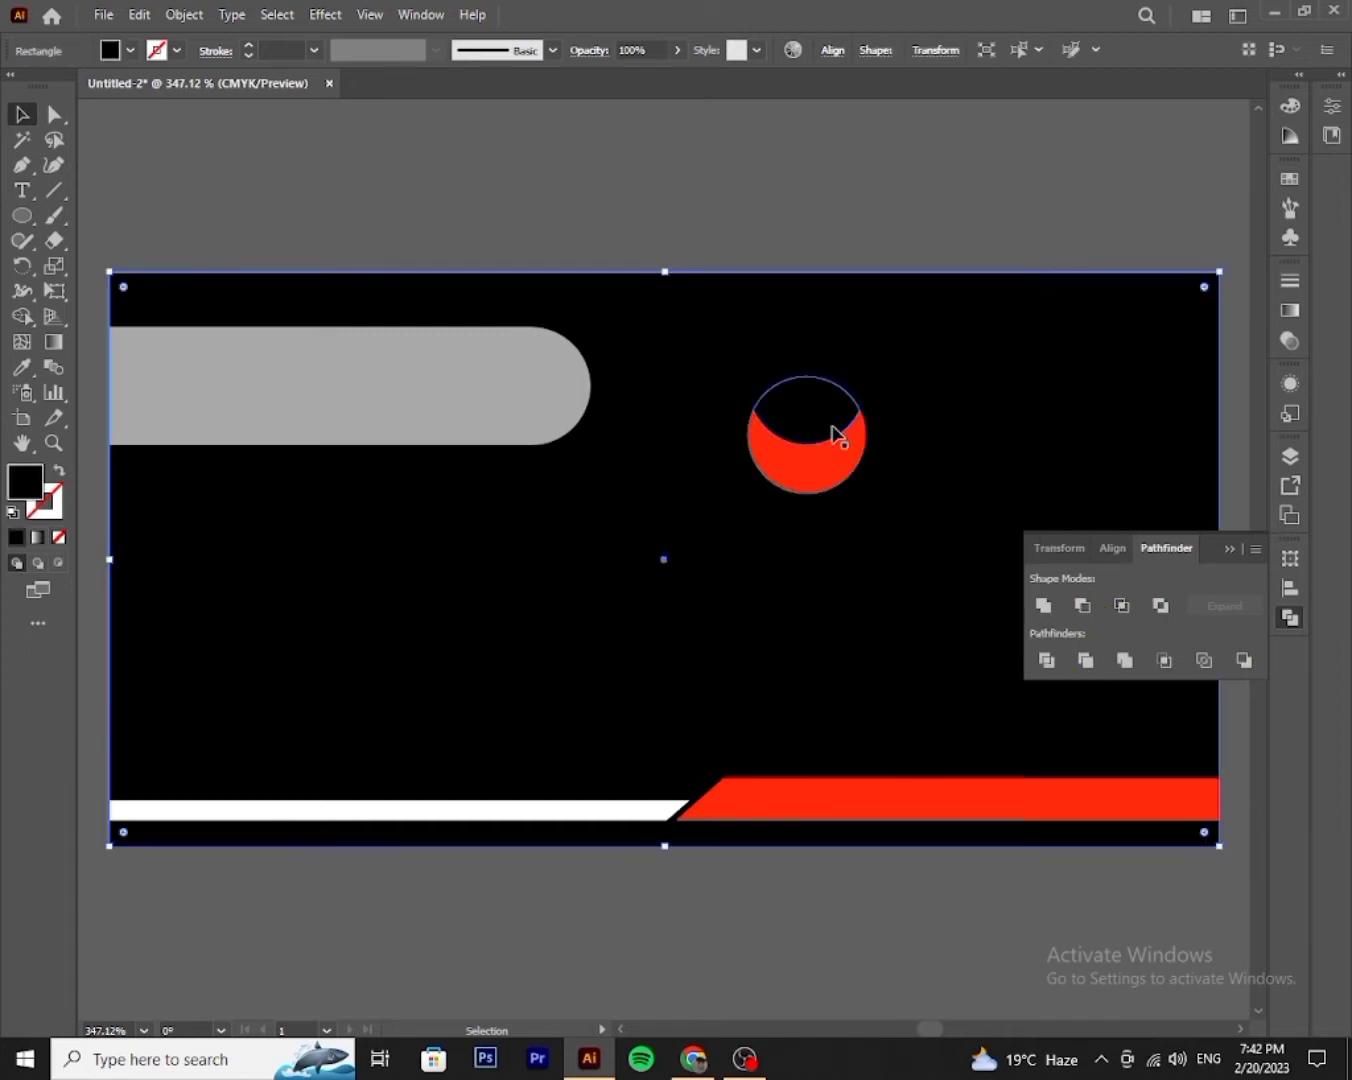
{"action": "left_click", "coordinate": [834, 433]}
{"action": "key", "text": "Delete"}
{"action": "key", "text": "ctrl+z"}
{"action": "key", "text": "Delete"}
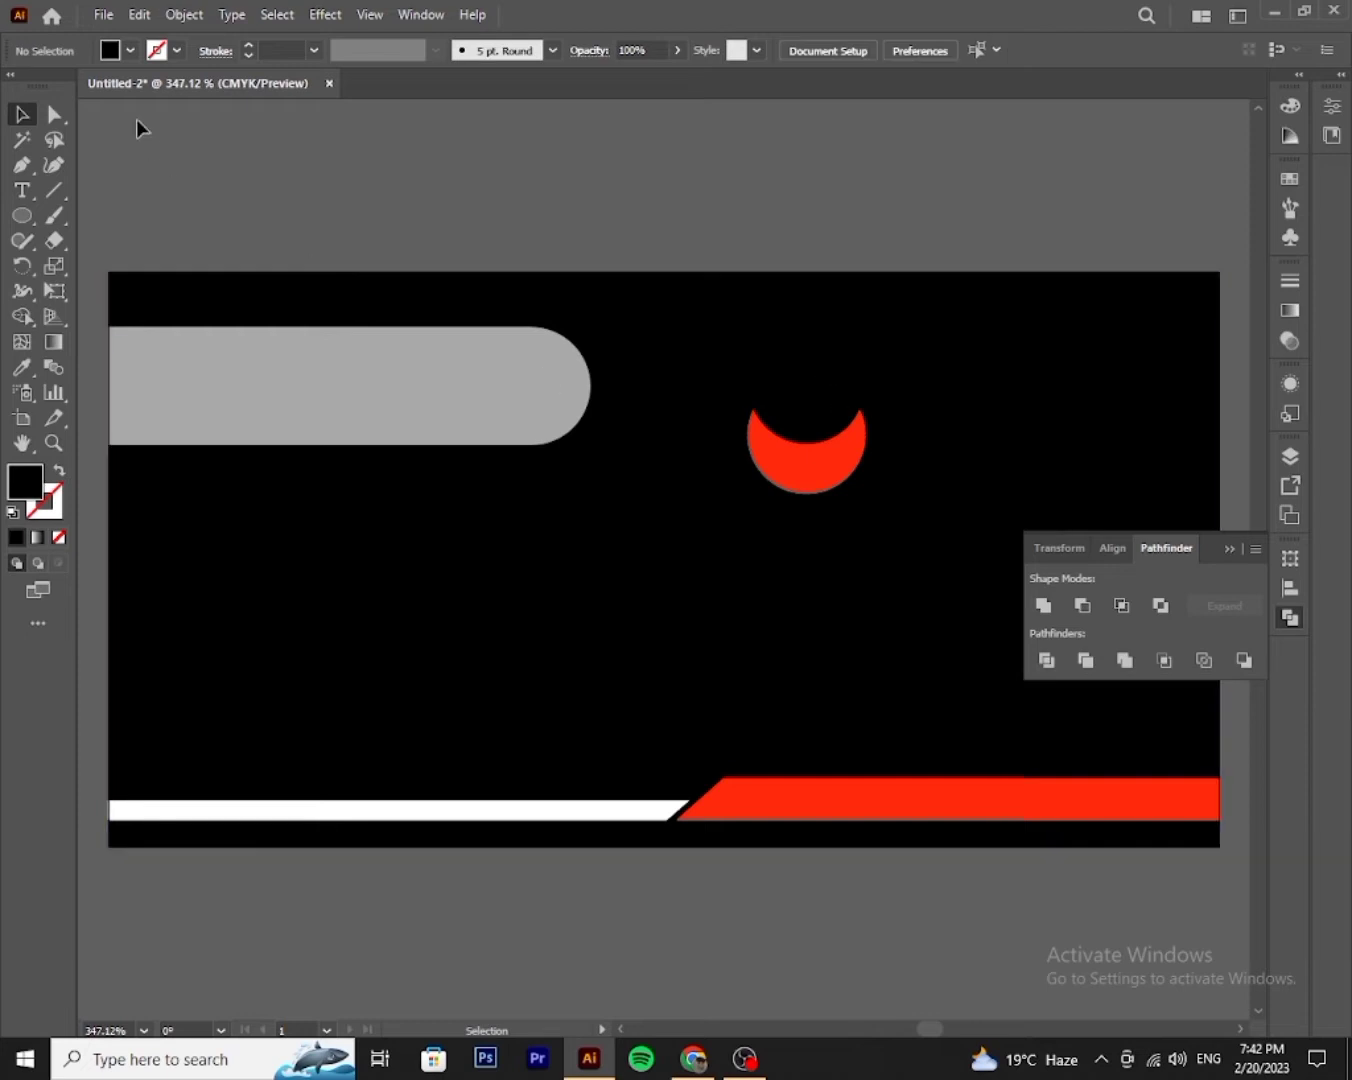
- Draw a smaller circle, fill it red, and center it in the crescent's opening with a narrow gap between them
{"action": "left_click", "coordinate": [22, 215]}
{"action": "left_click_drag", "start_coordinate": [792, 386], "coordinate": [859, 451]}
{"action": "left_click", "coordinate": [22, 114]}
{"action": "left_click", "coordinate": [129, 50]}
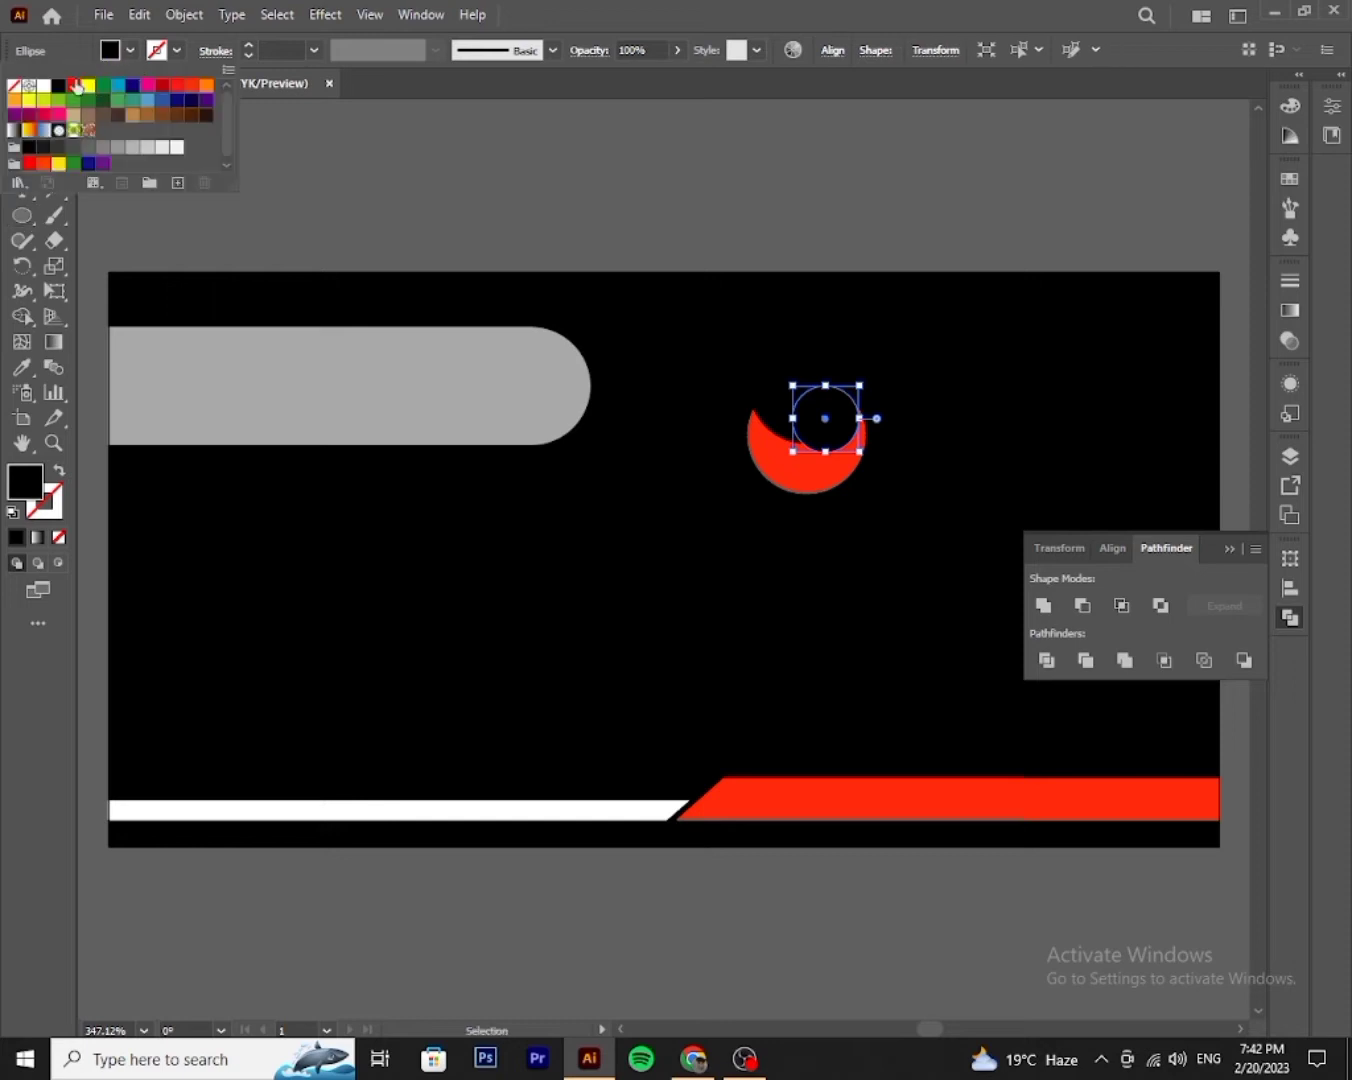
{"action": "left_click", "coordinate": [73, 84]}
{"action": "mouse_move", "coordinate": [829, 422]}
{"action": "left_mouse_down"}
{"action": "mouse_move", "coordinate": [834, 432]}
{"action": "mouse_move", "coordinate": [809, 401]}
{"action": "left_mouse_up"}
{"action": "left_click", "coordinate": [1018, 362]}
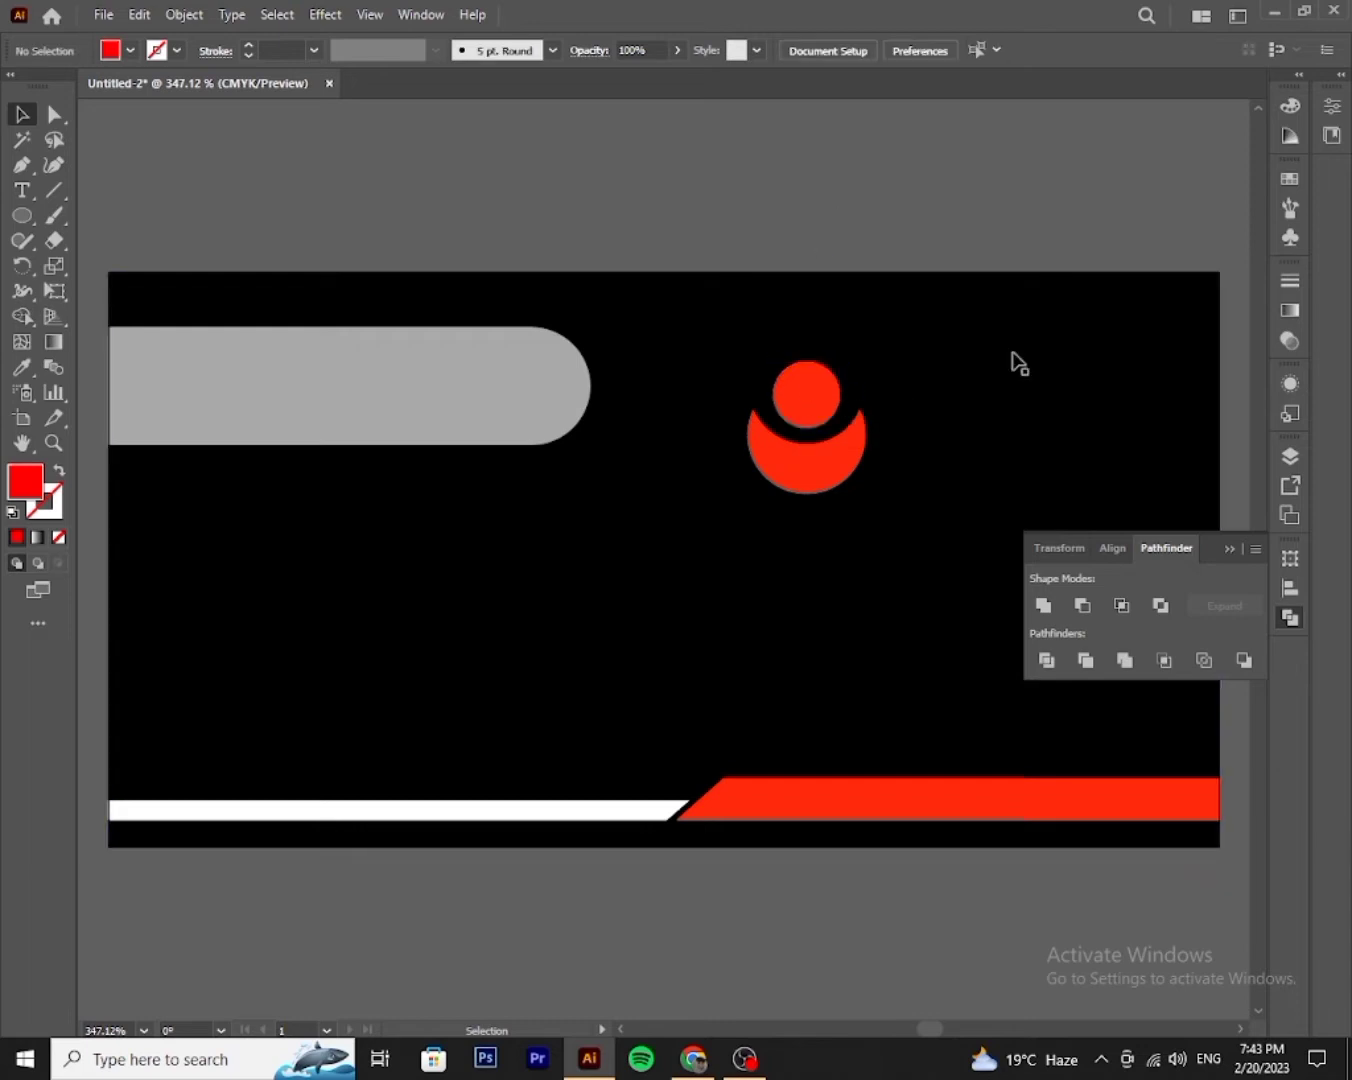
{"action": "left_click", "coordinate": [1230, 549]}
- Scale down the small circle and crescent together and move them to the artboard's upper-right area
{"action": "left_click", "coordinate": [846, 461]}
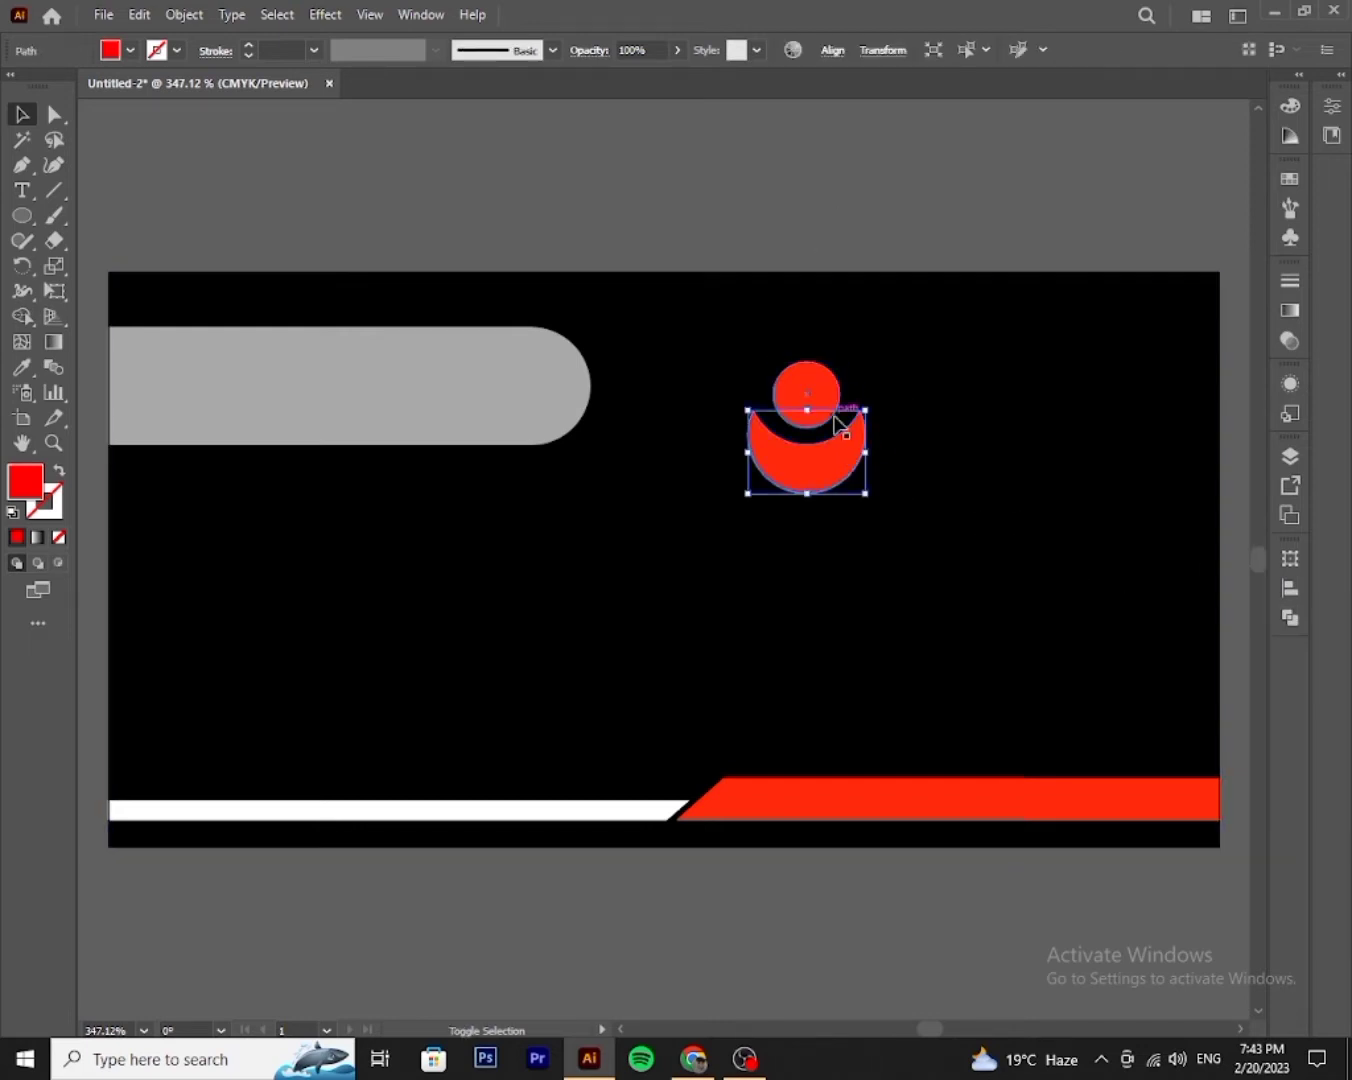
{"action": "left_click", "coordinate": [824, 395], "text": "shift"}
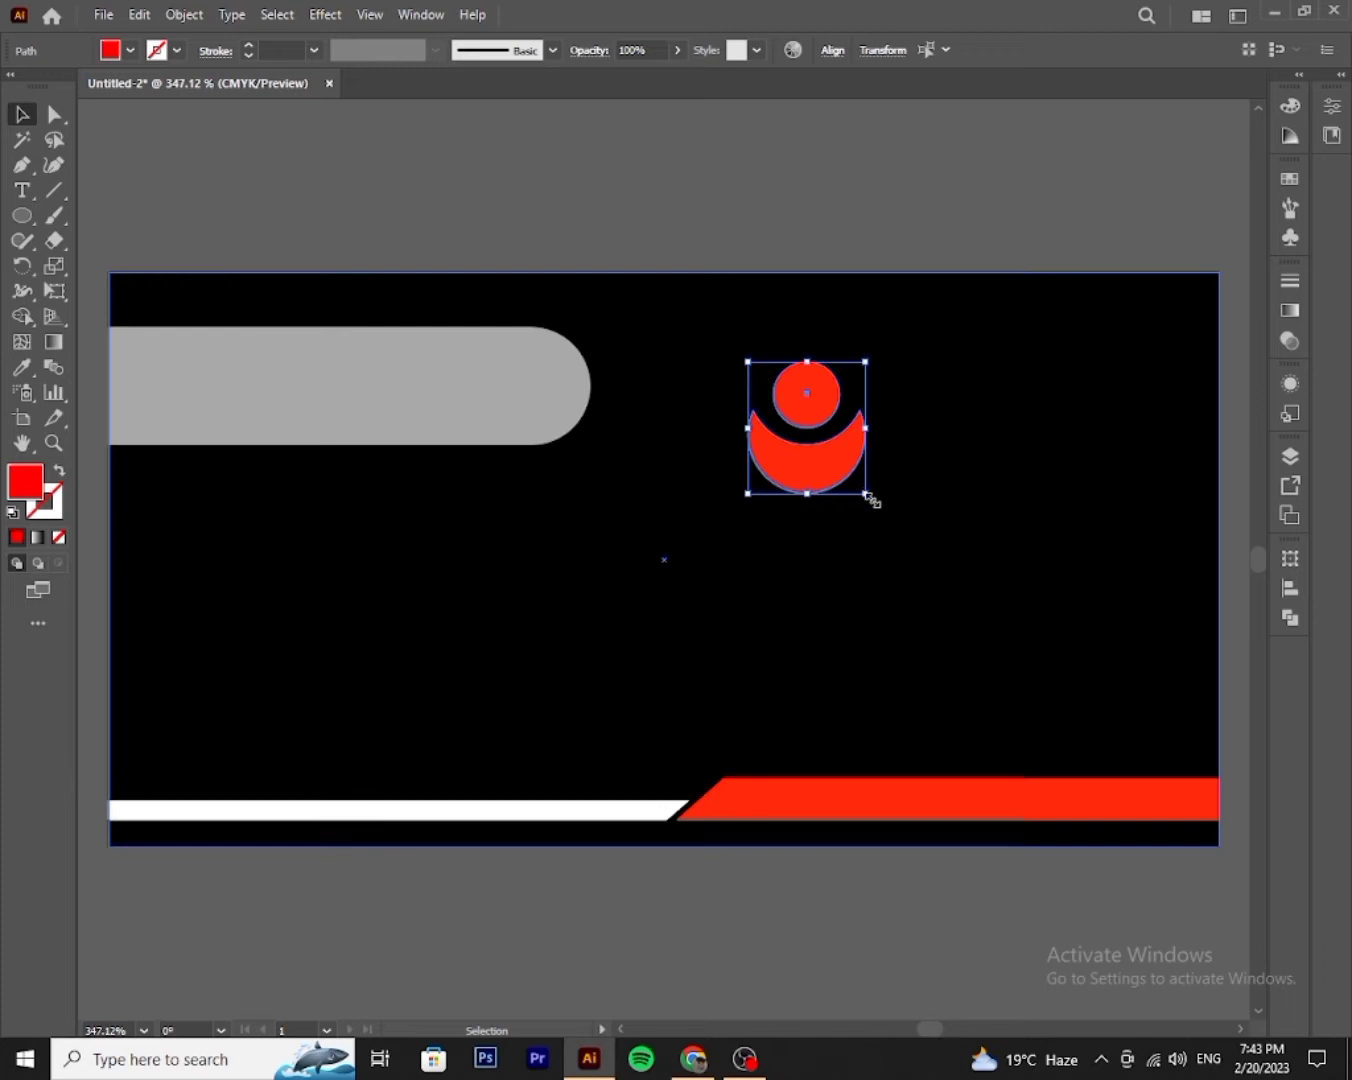
{"action": "left_click_drag", "start_coordinate": [871, 498], "coordinate": [1045, 427]}
{"action": "left_click", "coordinate": [991, 197]}
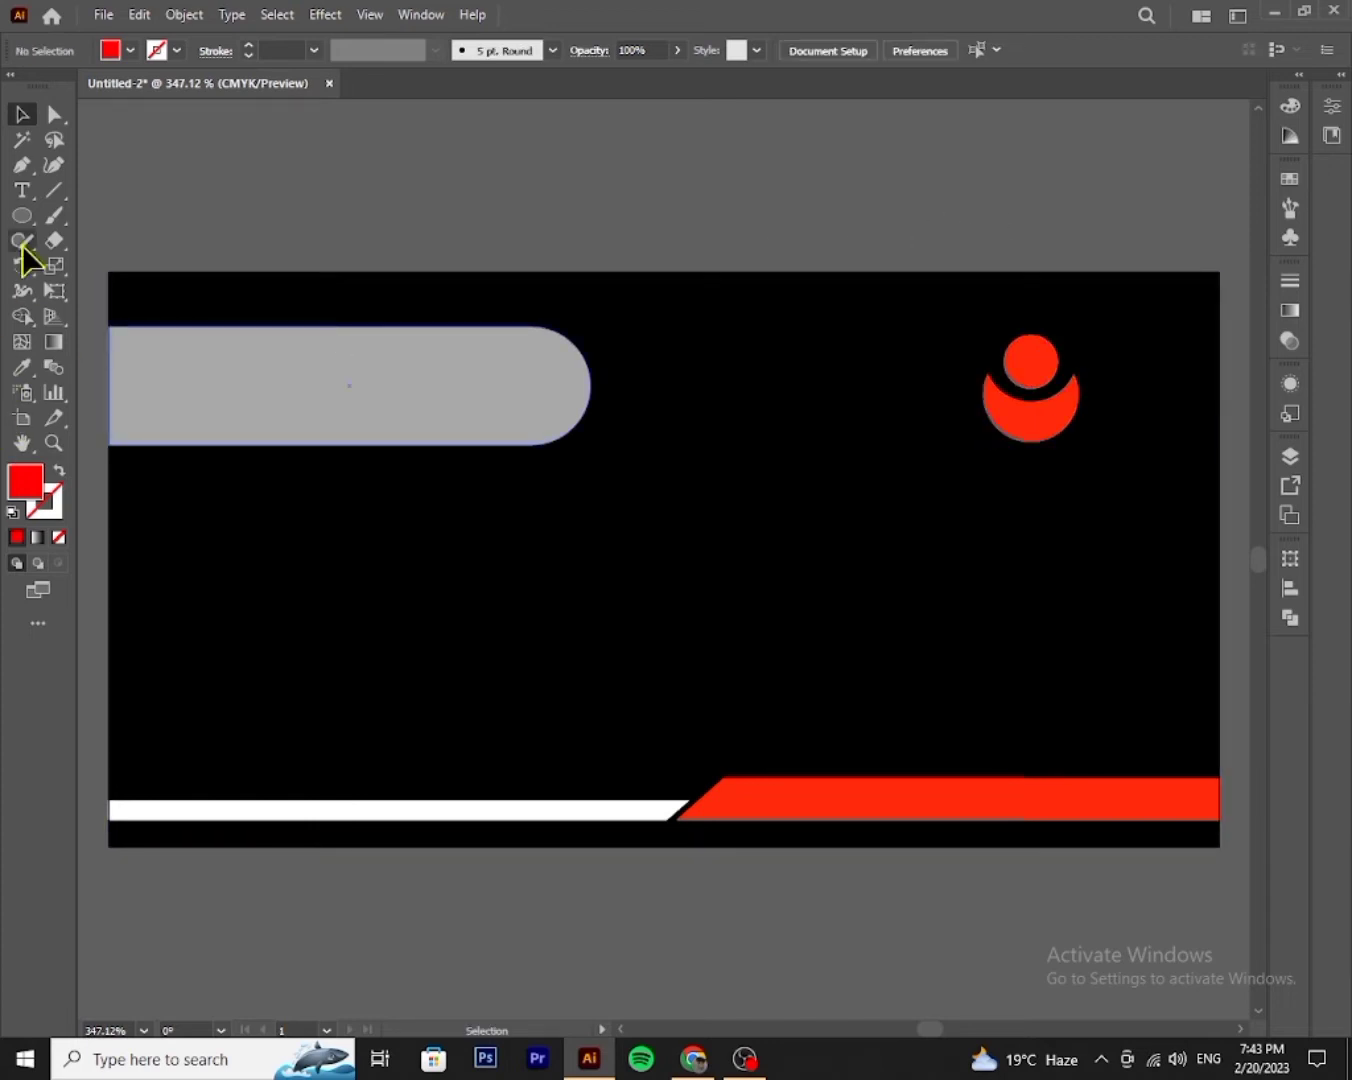
- Place the qr_code_barcode image from the Desktop as a small square directly below the red logo
{"action": "left_click", "coordinate": [103, 14]}
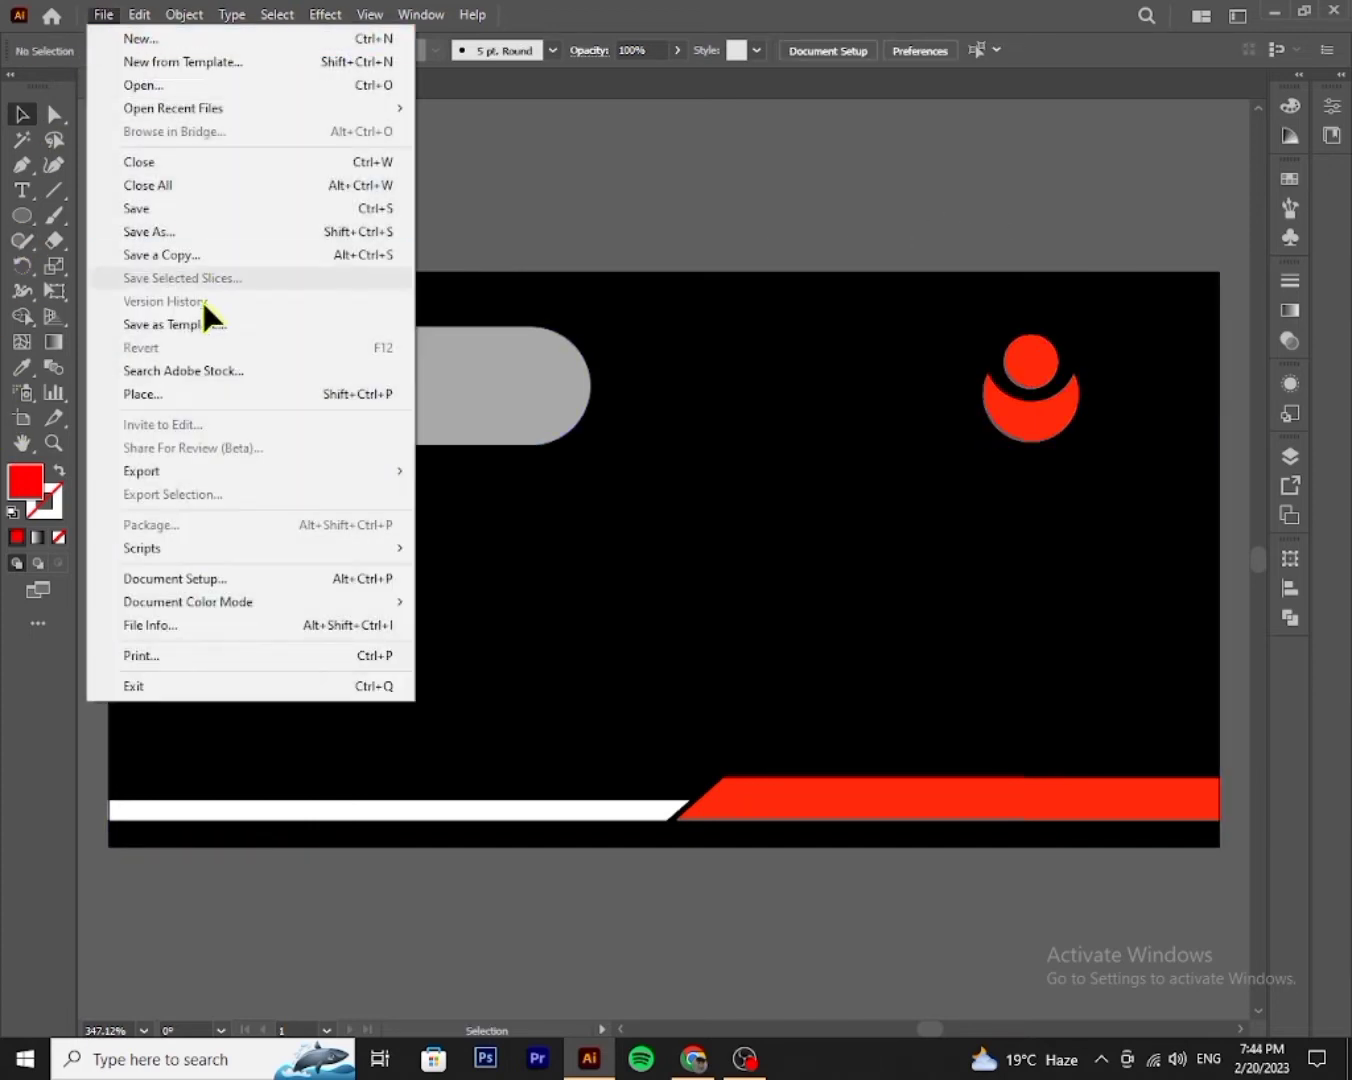
{"action": "left_click", "coordinate": [228, 386]}
{"action": "left_click", "coordinate": [87, 122]}
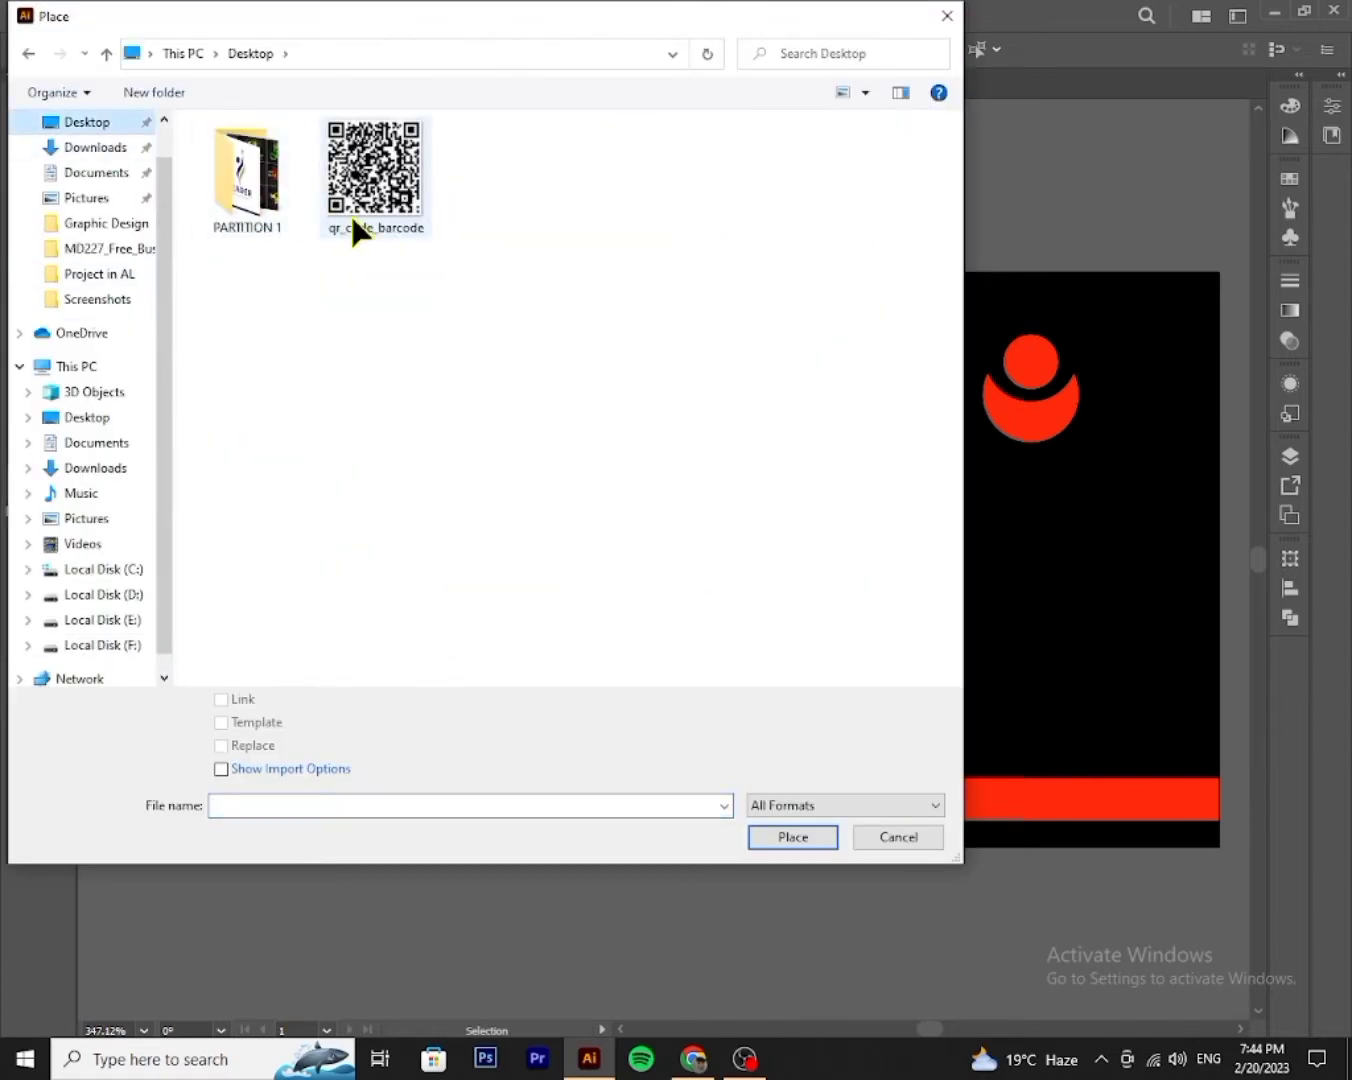
{"action": "double_click", "coordinate": [374, 216]}
{"action": "left_click_drag", "start_coordinate": [919, 521], "coordinate": [1036, 644]}
{"action": "left_click", "coordinate": [806, 222]}
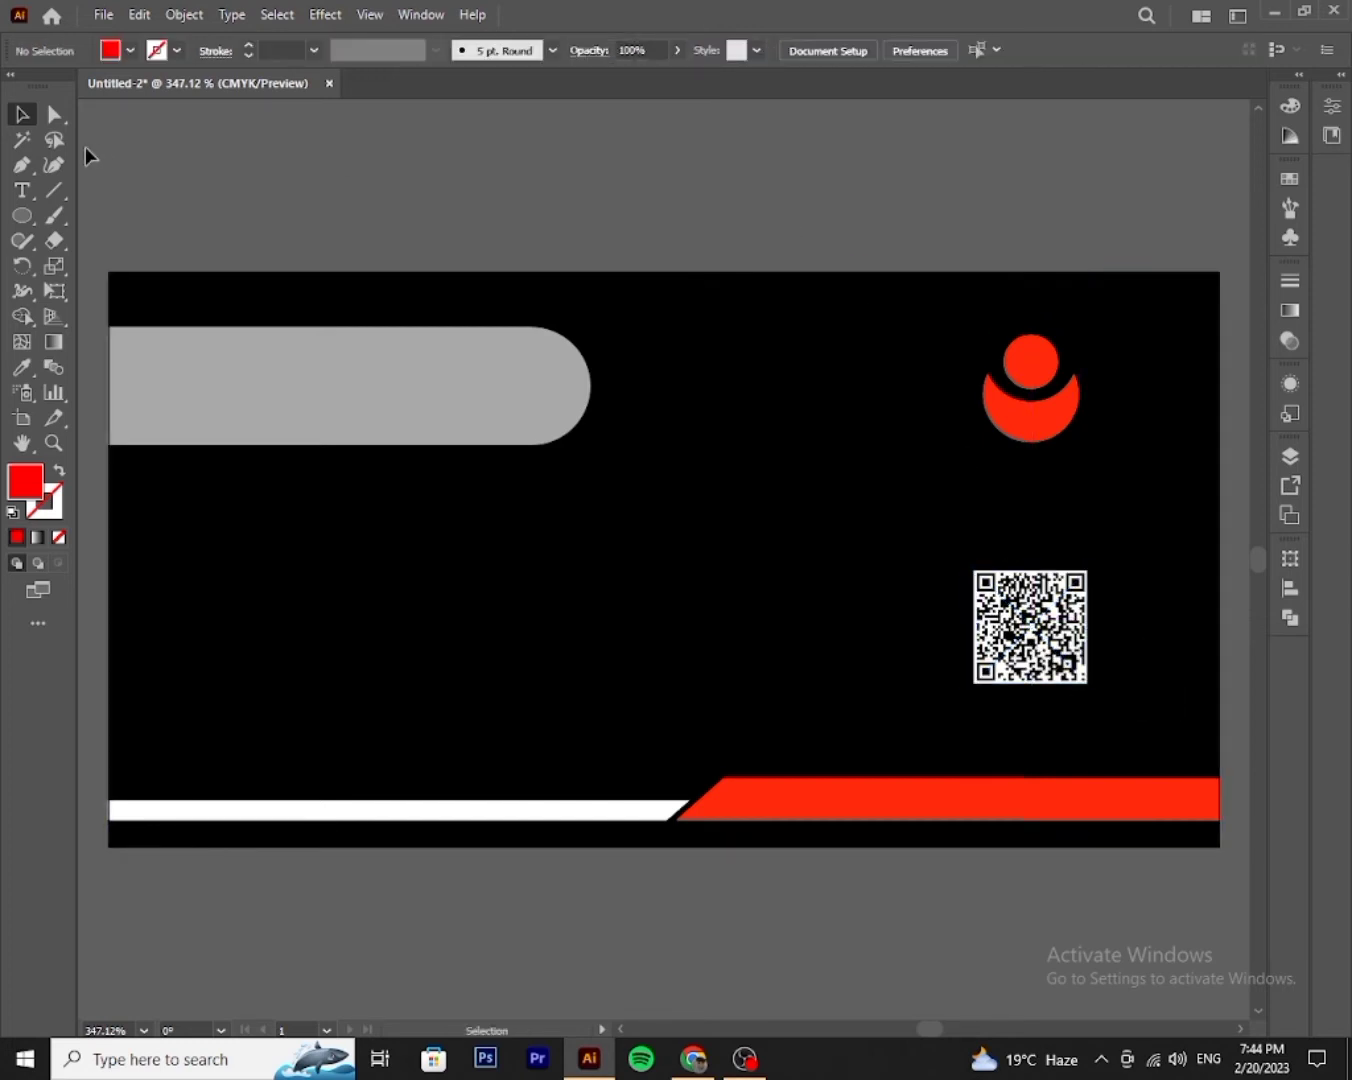
- Frame the QR code with an unfilled rectangle with a 1 pt red stroke, tightening its upper-right corner for an even margin
{"action": "left_click_drag", "start_coordinate": [24, 220], "coordinate": [118, 215]}
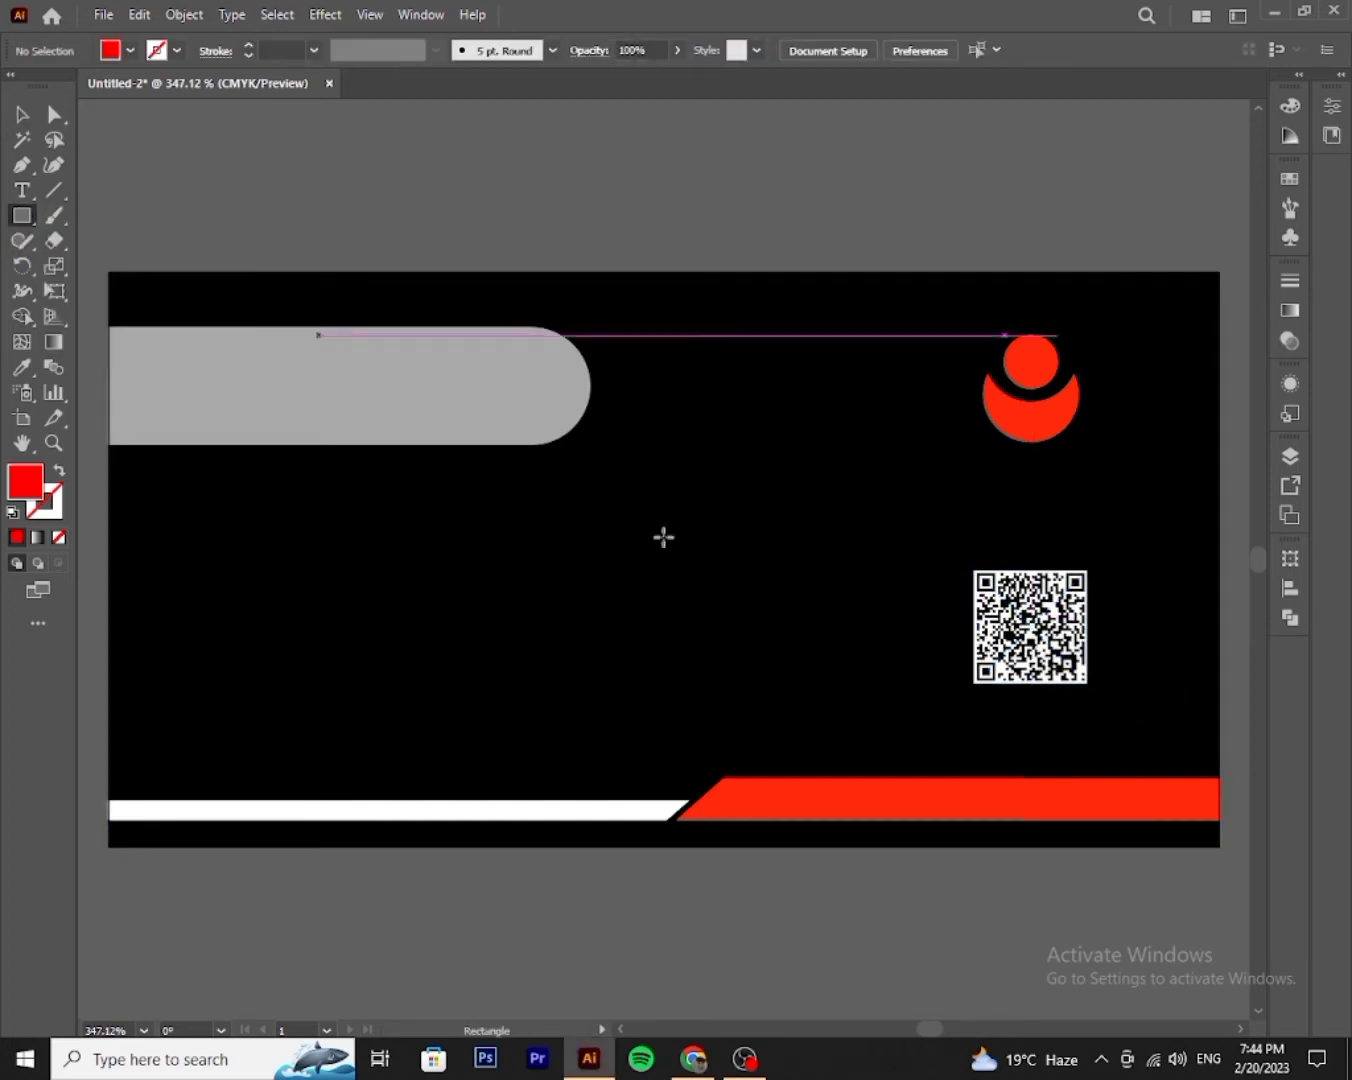
{"action": "left_click_drag", "start_coordinate": [967, 560], "coordinate": [1099, 688]}
{"action": "left_click", "coordinate": [60, 474]}
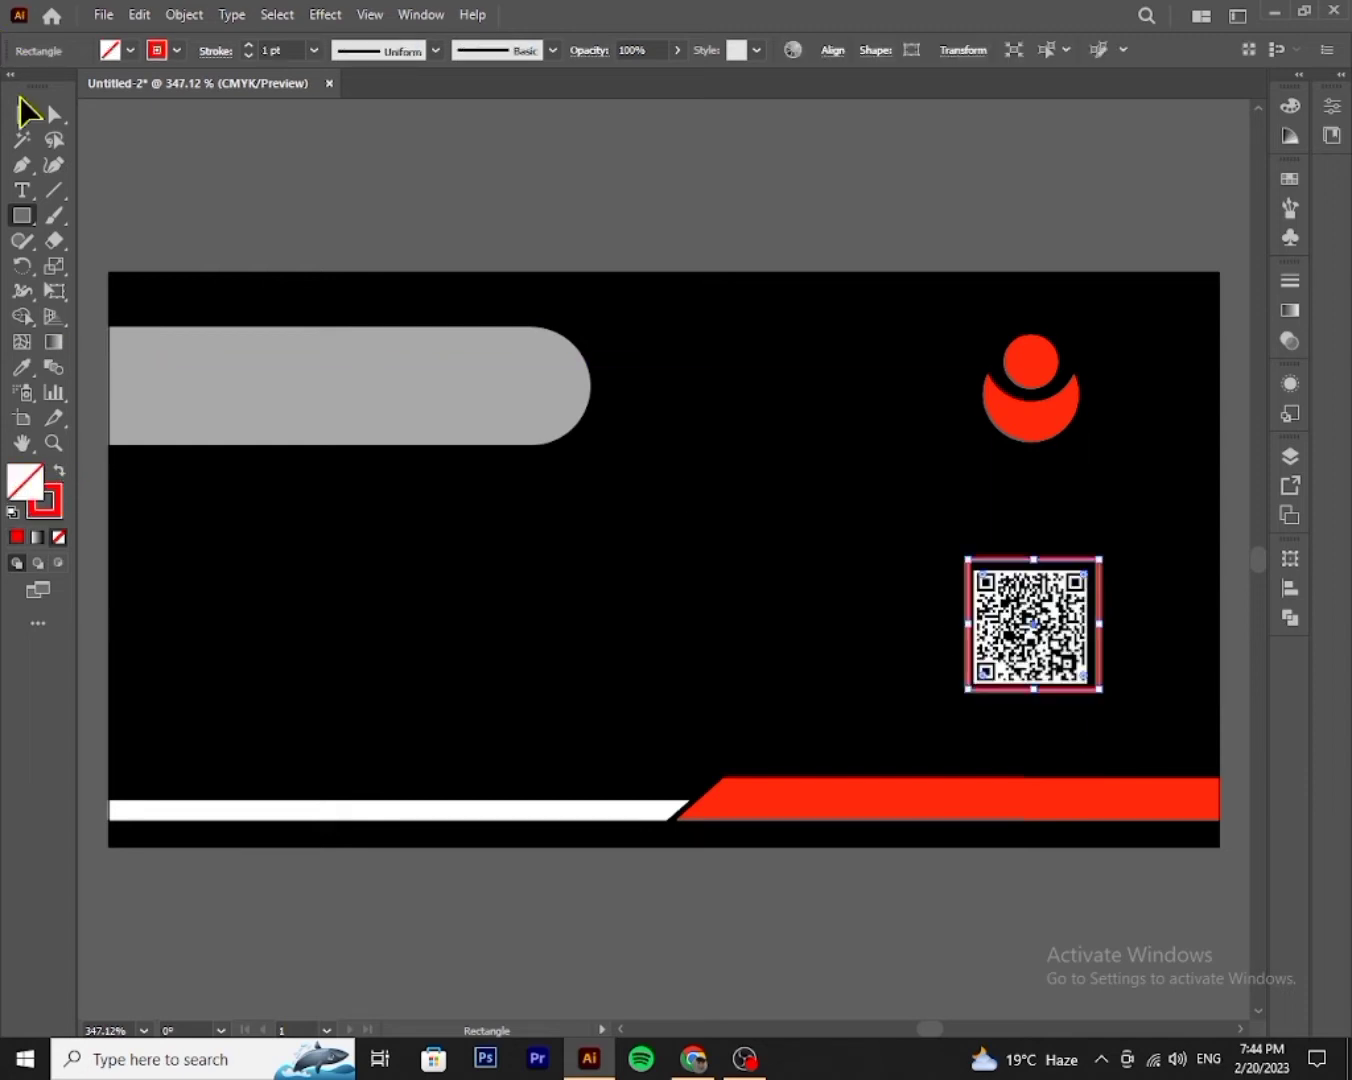
{"action": "left_click", "coordinate": [21, 103]}
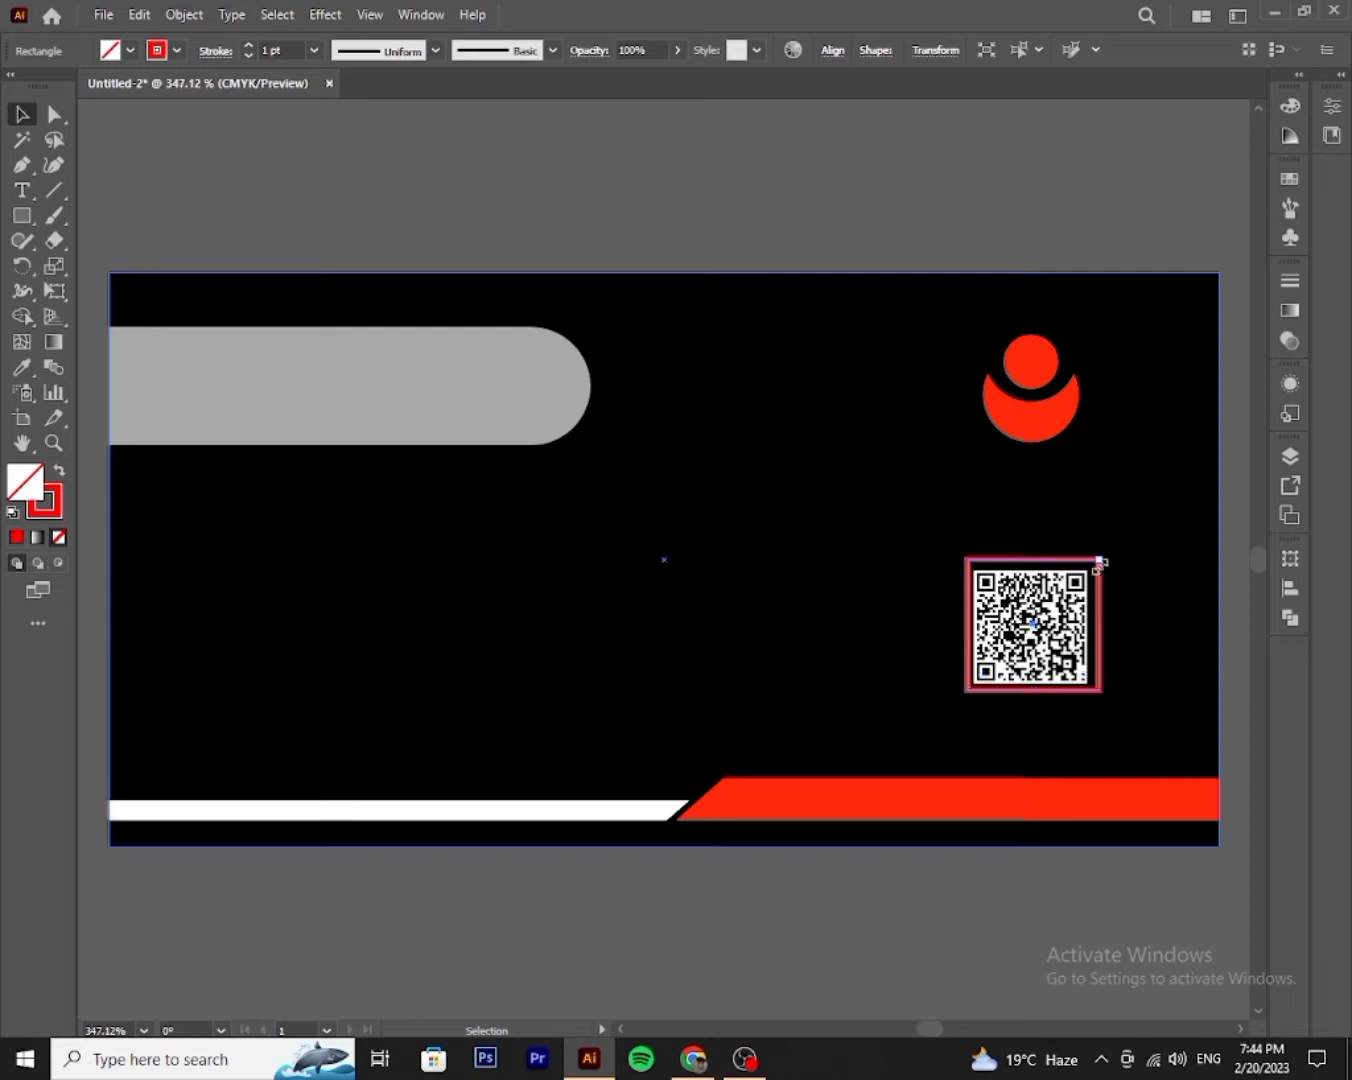
{"action": "left_click_drag", "start_coordinate": [1099, 563], "coordinate": [1095, 562]}
{"action": "left_click", "coordinate": [756, 217]}
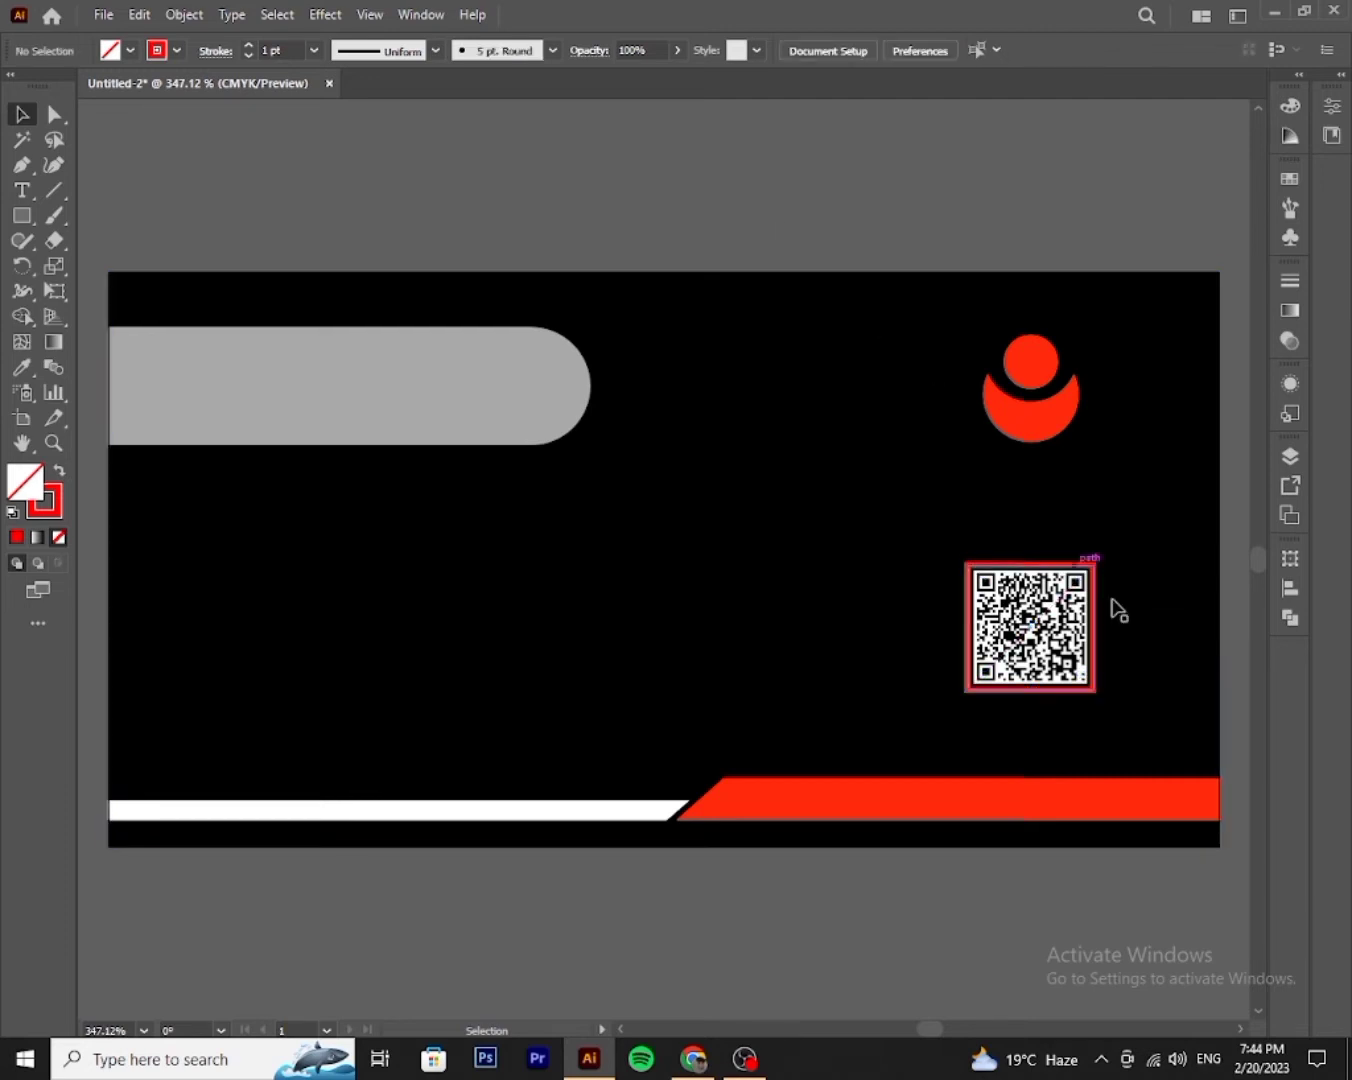
{"action": "left_click", "coordinate": [1097, 573]}
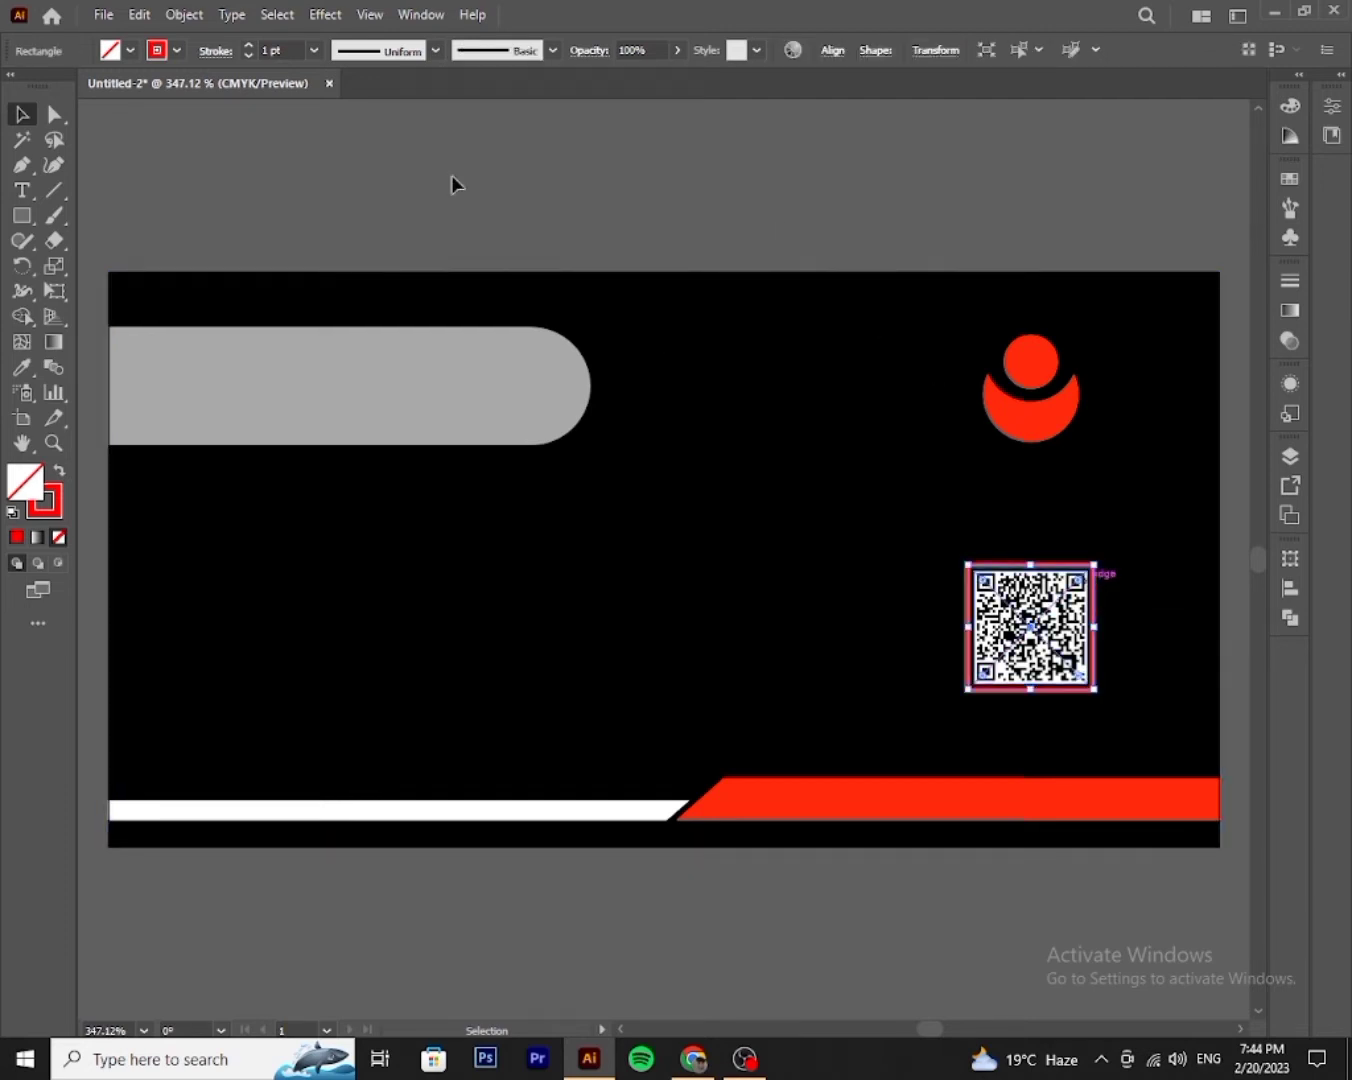
- Reduce the red QR code frame's stroke weight to 0.75 pt and deselect it
{"action": "left_click", "coordinate": [315, 46]}
{"action": "left_click", "coordinate": [346, 125]}
{"action": "left_click", "coordinate": [312, 151]}
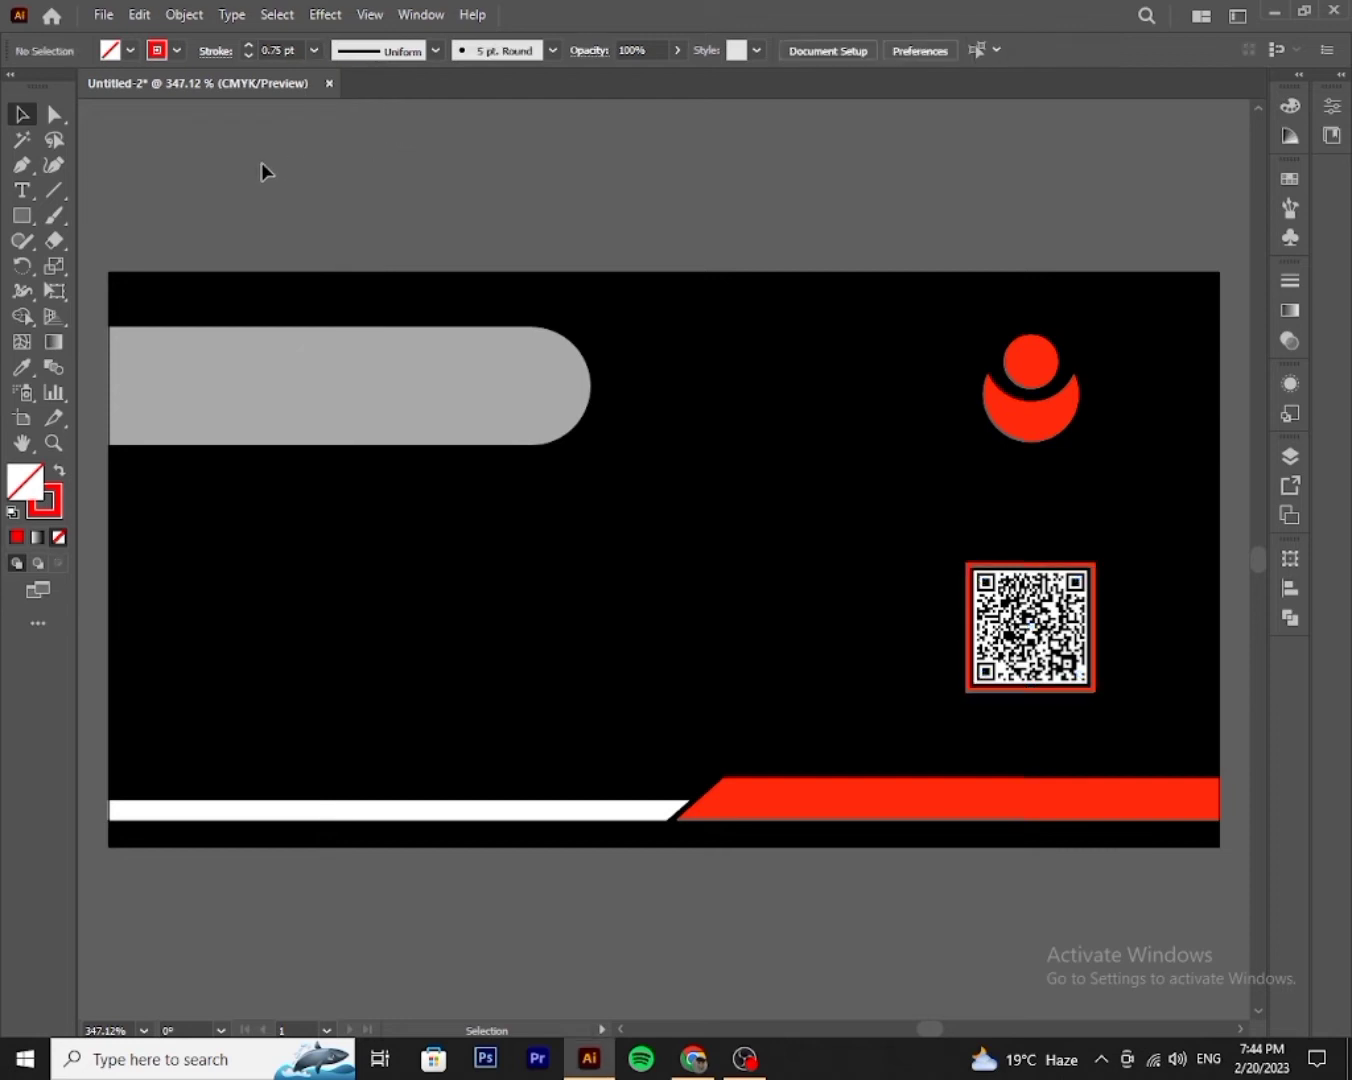
- Draw a small square just below the gray bar with a red fill and no stroke
{"action": "left_click", "coordinate": [22, 215]}
{"action": "left_click_drag", "start_coordinate": [241, 501], "coordinate": [296, 556]}
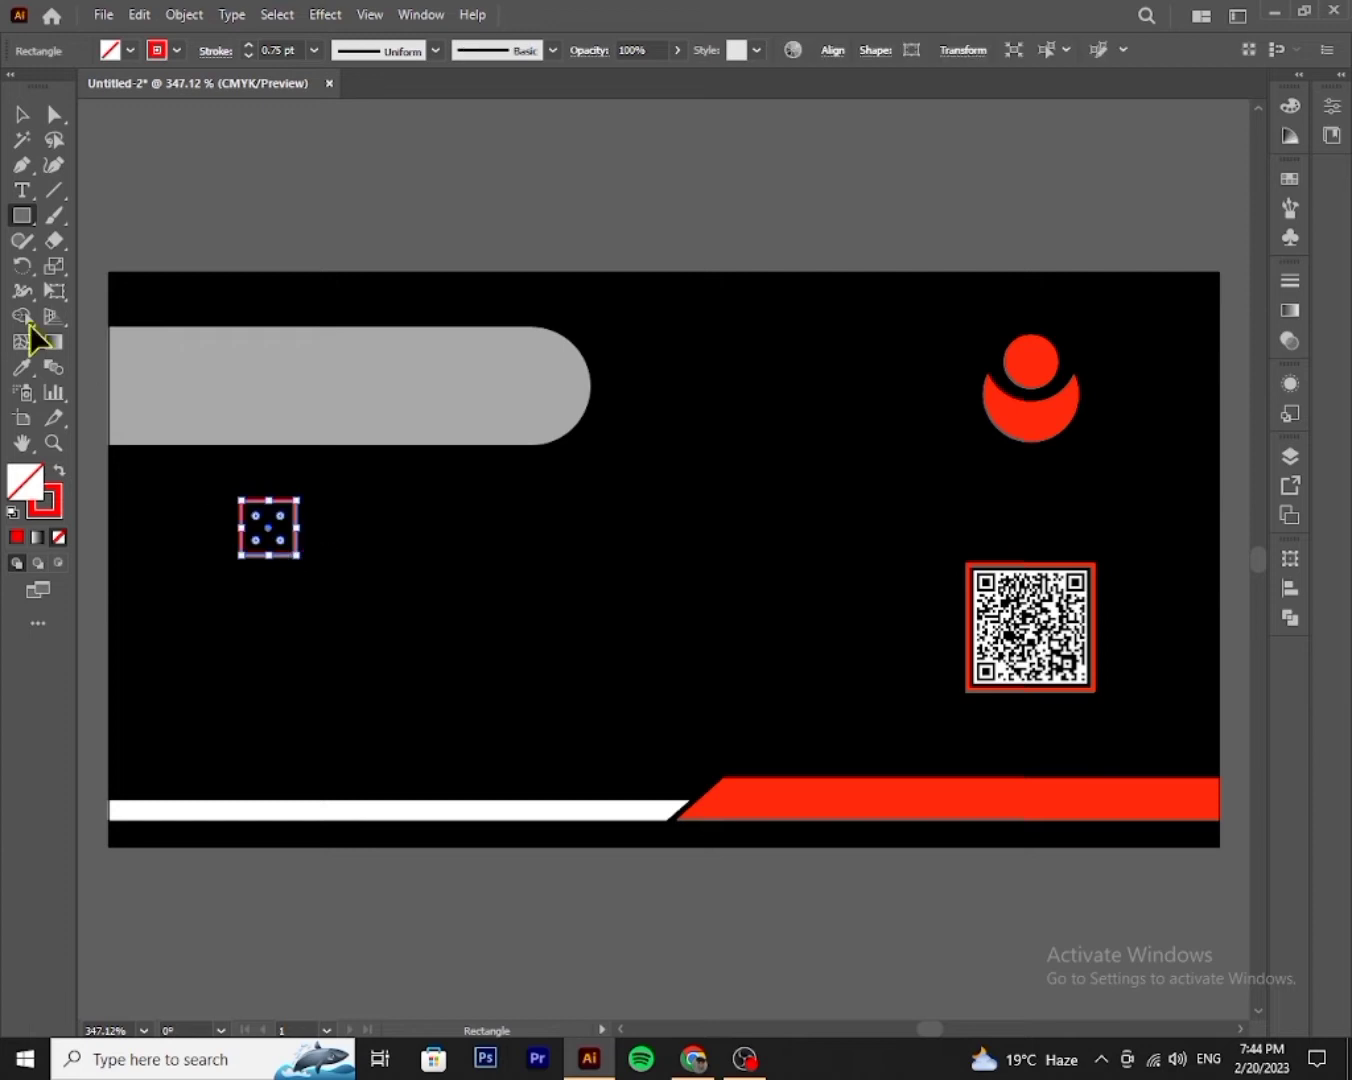
{"action": "left_click", "coordinate": [59, 467]}
{"action": "left_click", "coordinate": [22, 114]}
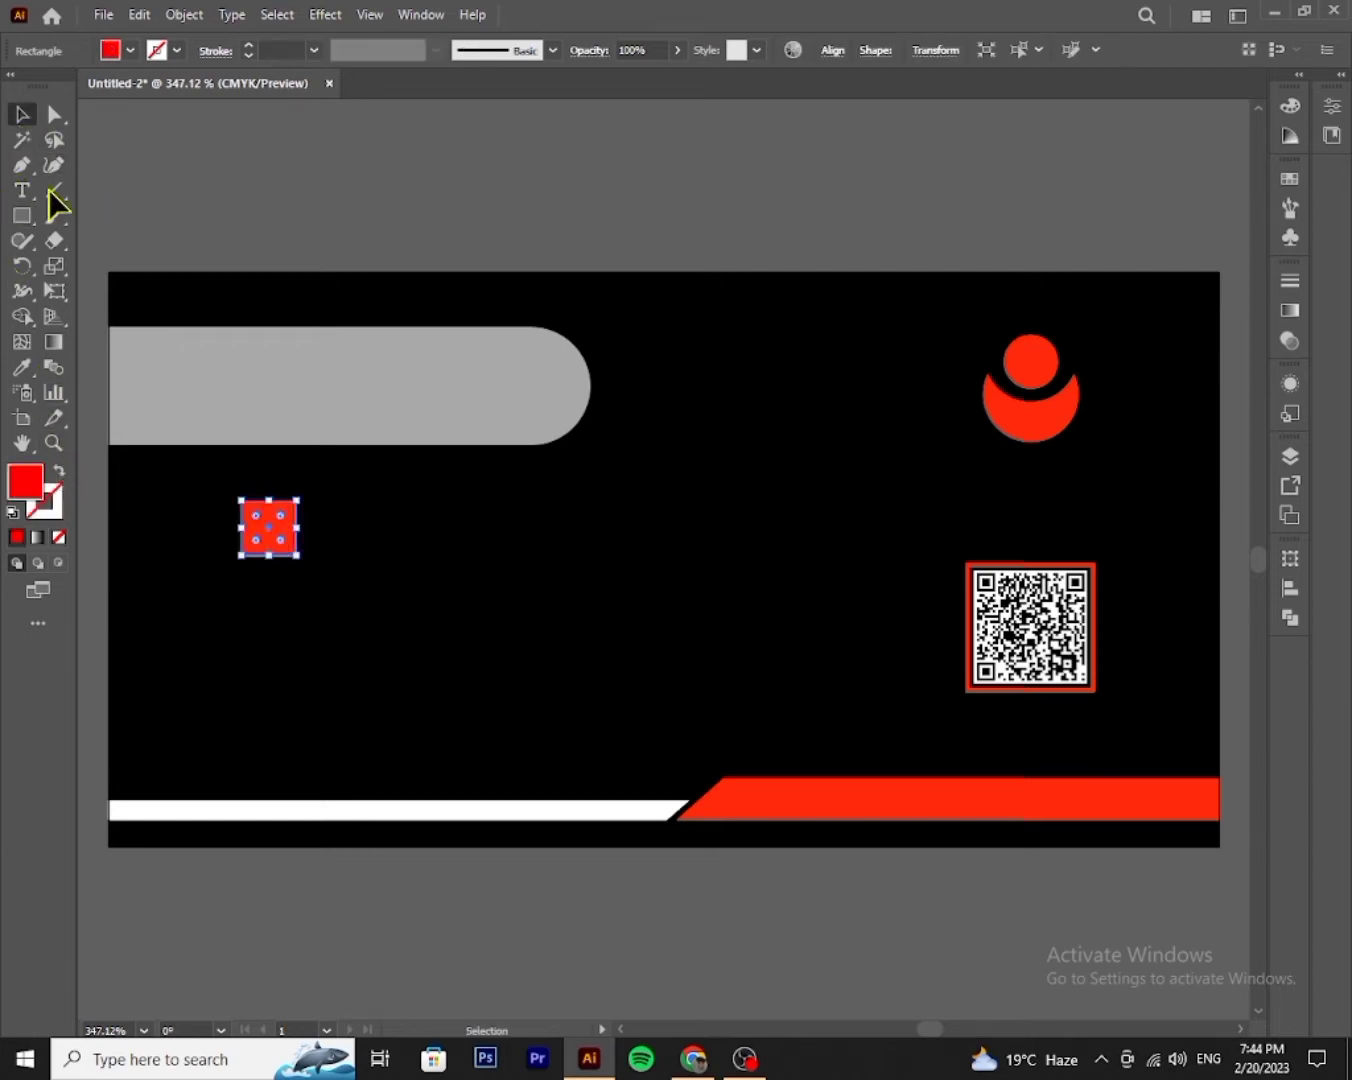
- Create a three-sided polygon with a radius of 1.7639 cm near the small red square
{"action": "left_click", "coordinate": [54, 442]}
{"action": "left_click", "coordinate": [281, 553]}
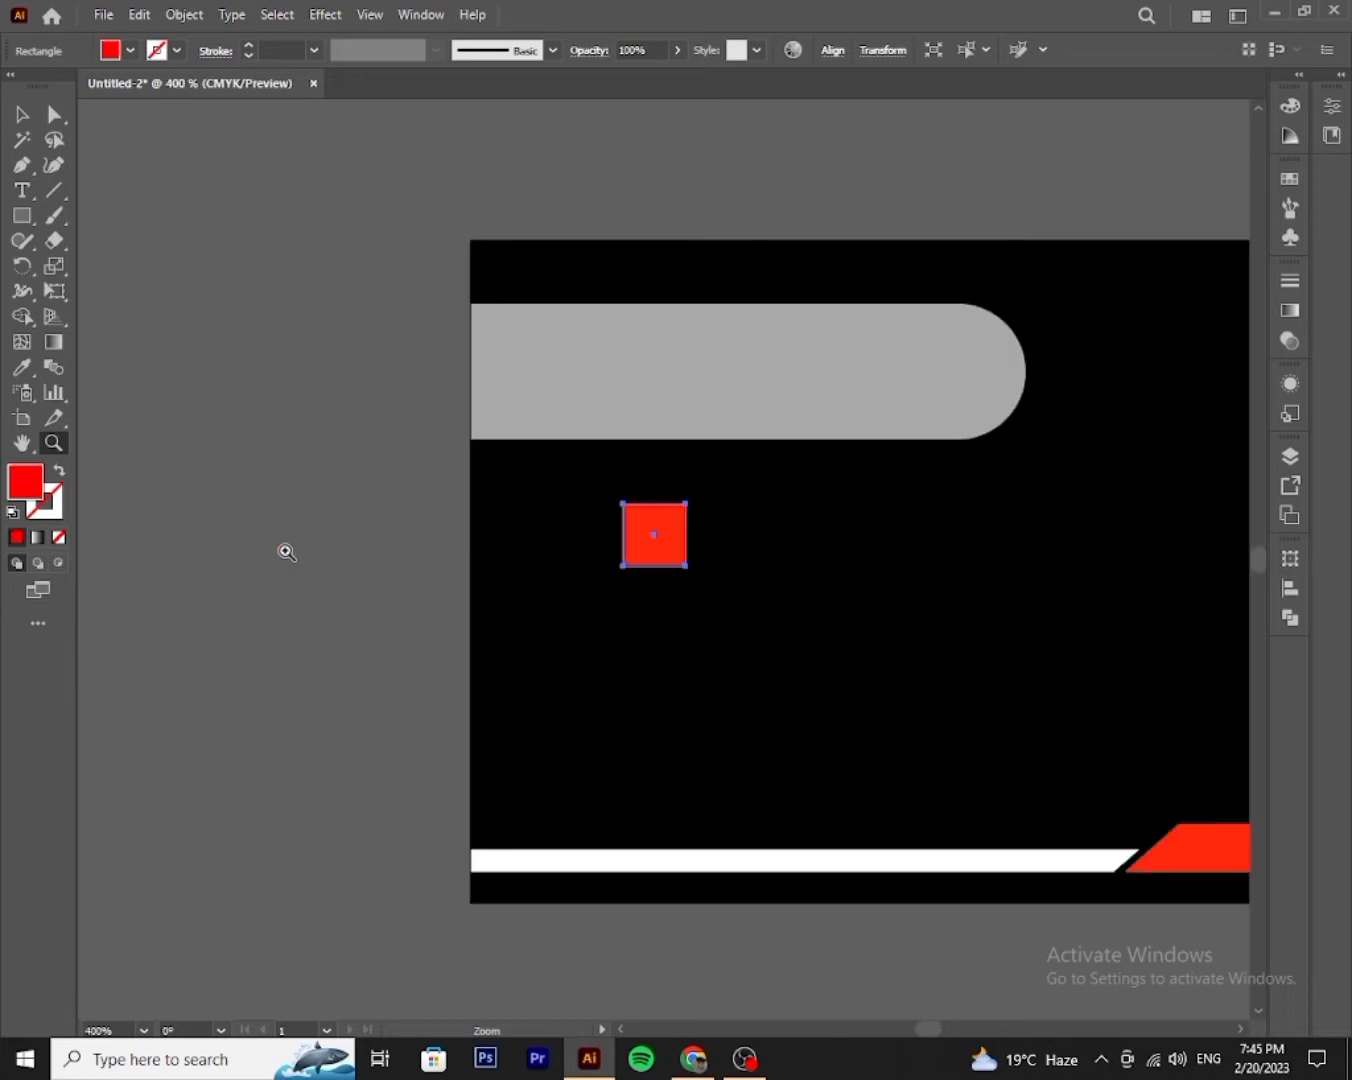
{"action": "left_click", "coordinate": [644, 532]}
{"action": "left_click", "coordinate": [685, 568]}
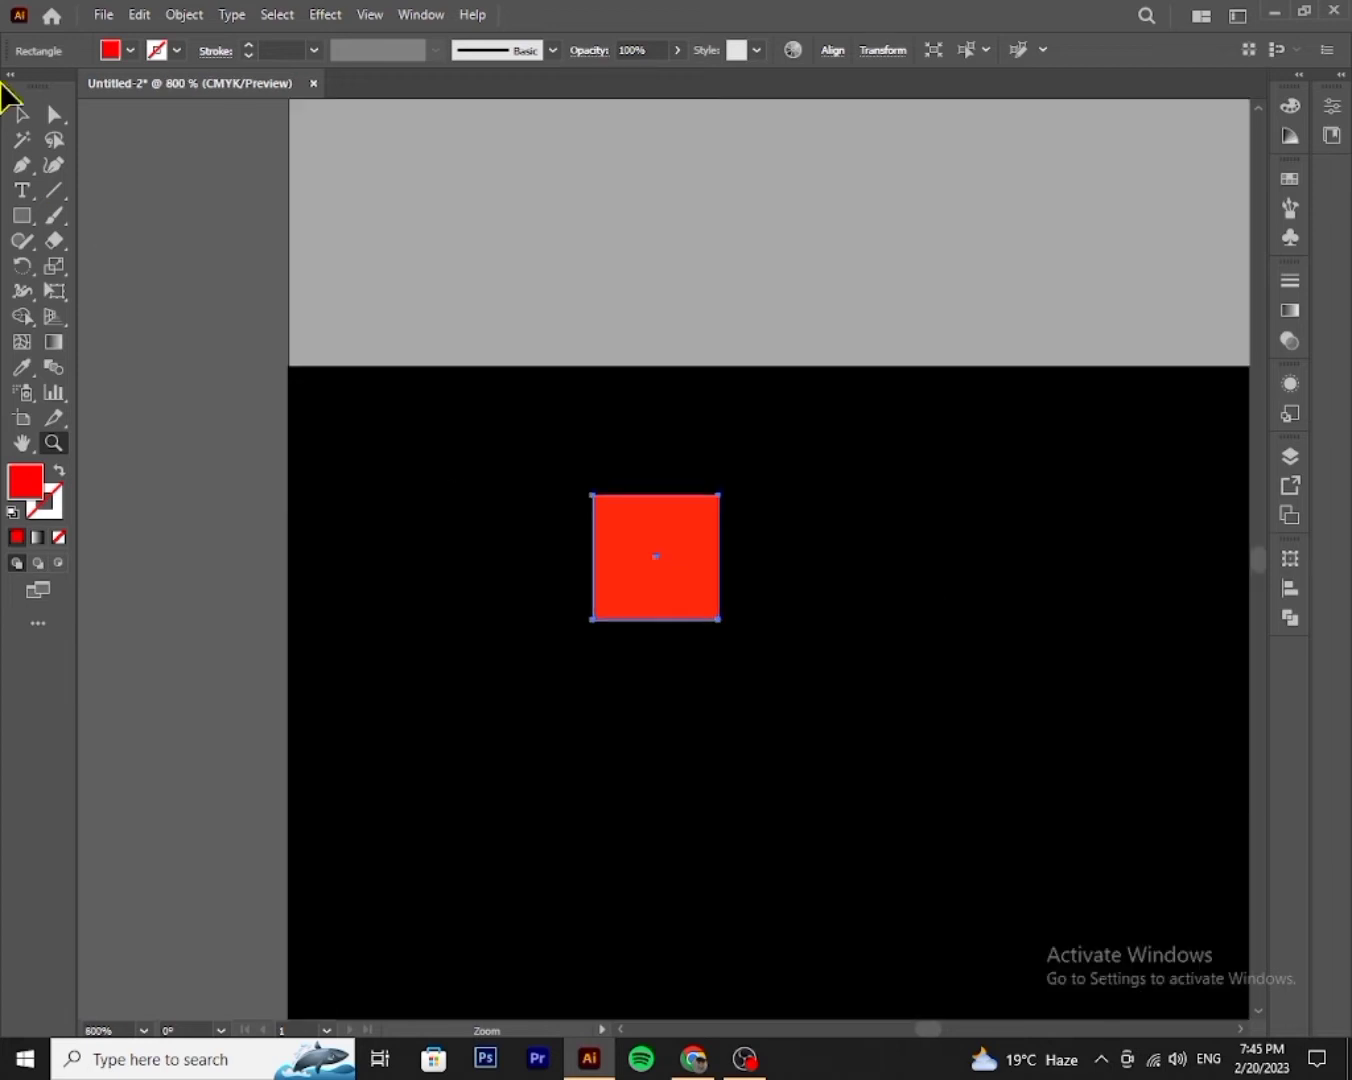
{"action": "left_click", "coordinate": [22, 216]}
{"action": "left_click", "coordinate": [115, 292]}
{"action": "left_click", "coordinate": [441, 337]}
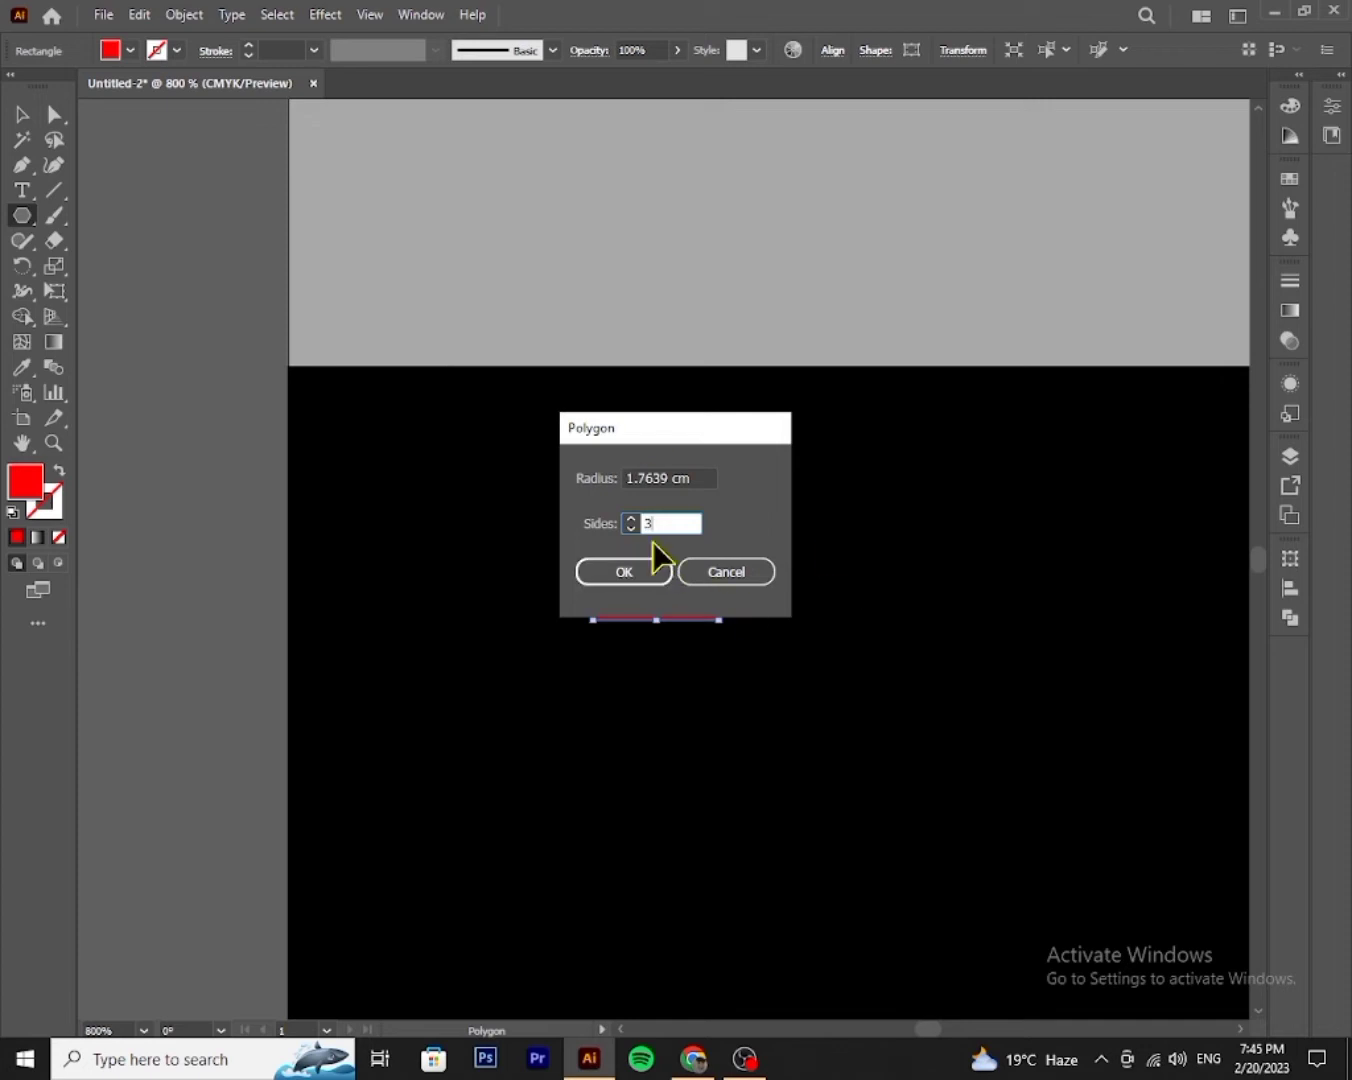
{"action": "left_click", "coordinate": [658, 580]}
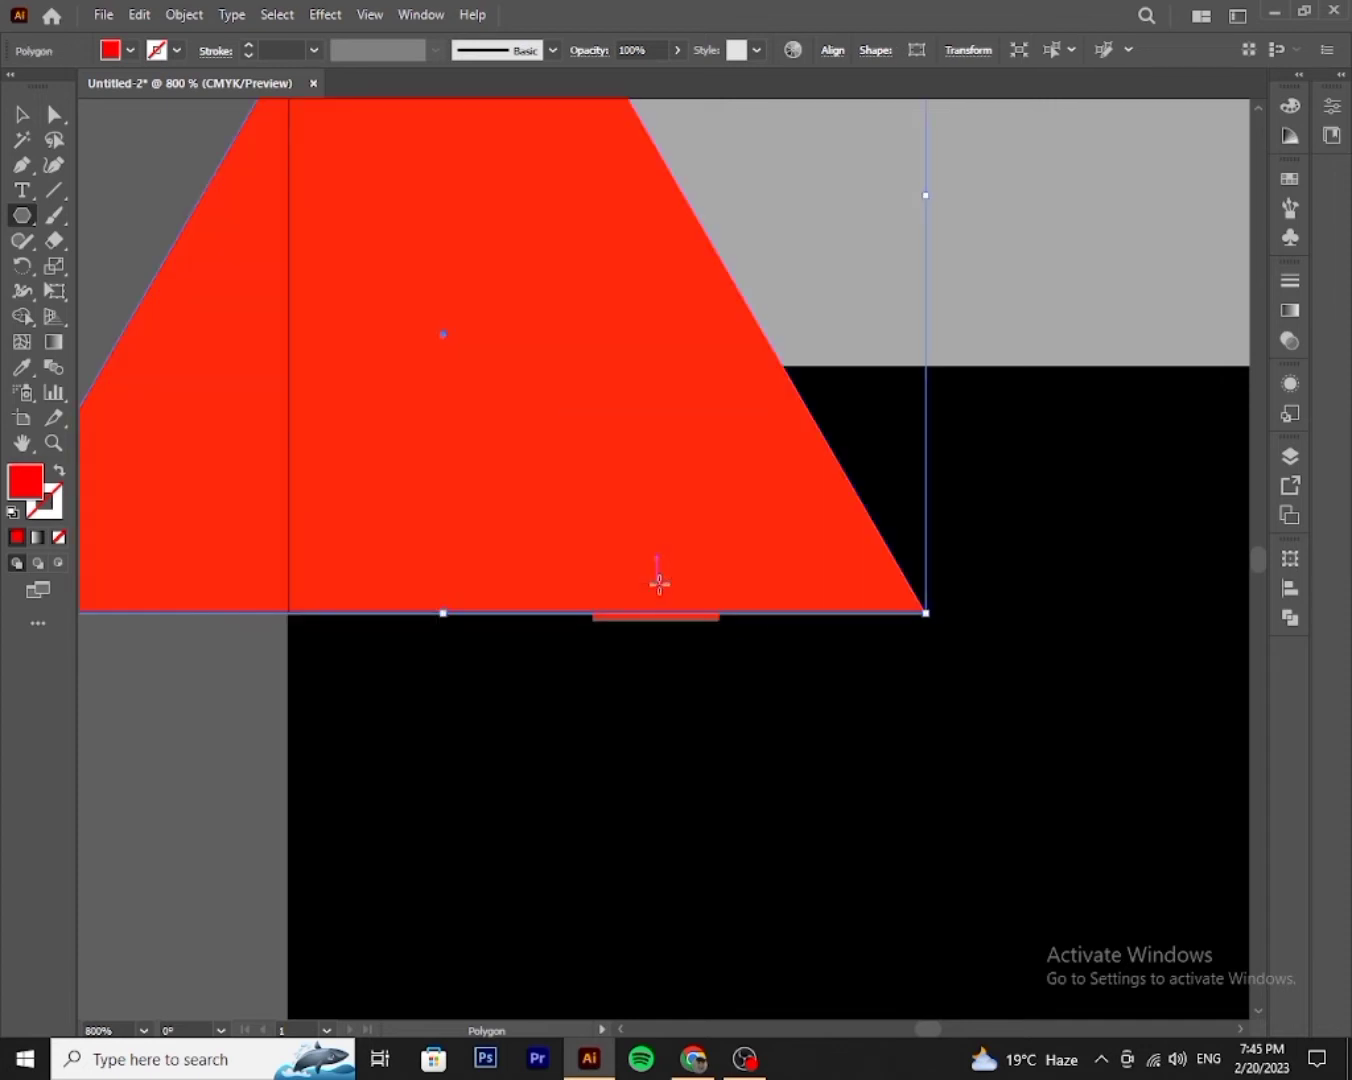
- Scale the triangle down to slightly narrower than the red square and place it just above the square
{"action": "left_click", "coordinate": [16, 117]}
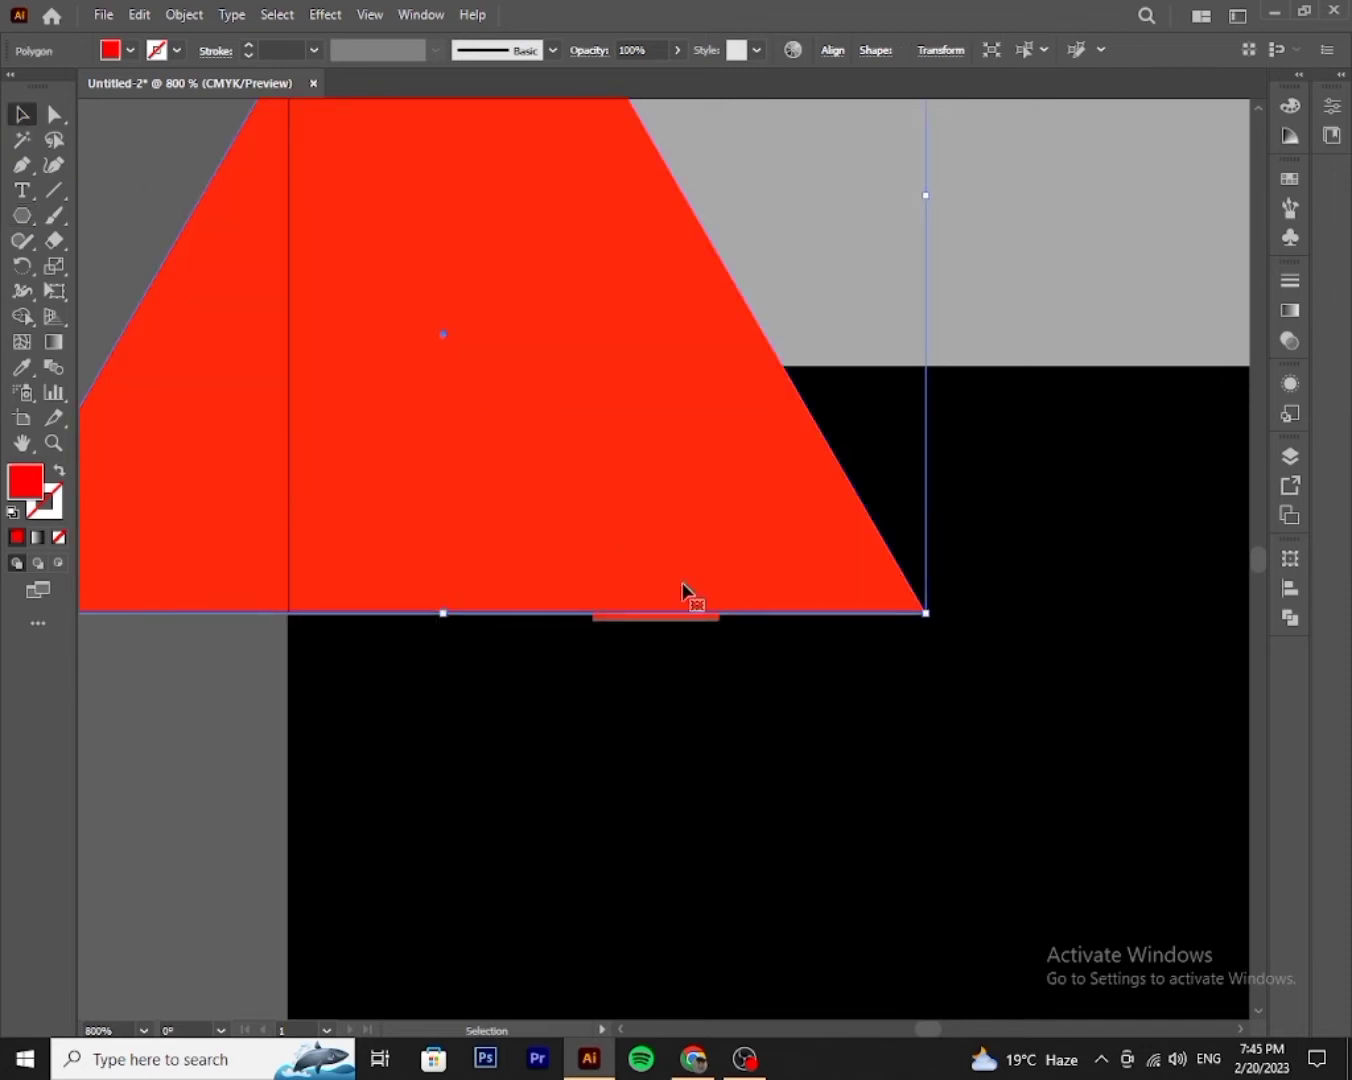
{"action": "left_click_drag", "start_coordinate": [928, 618], "coordinate": [553, 383]}
{"action": "left_click_drag", "start_coordinate": [268, 222], "coordinate": [670, 553]}
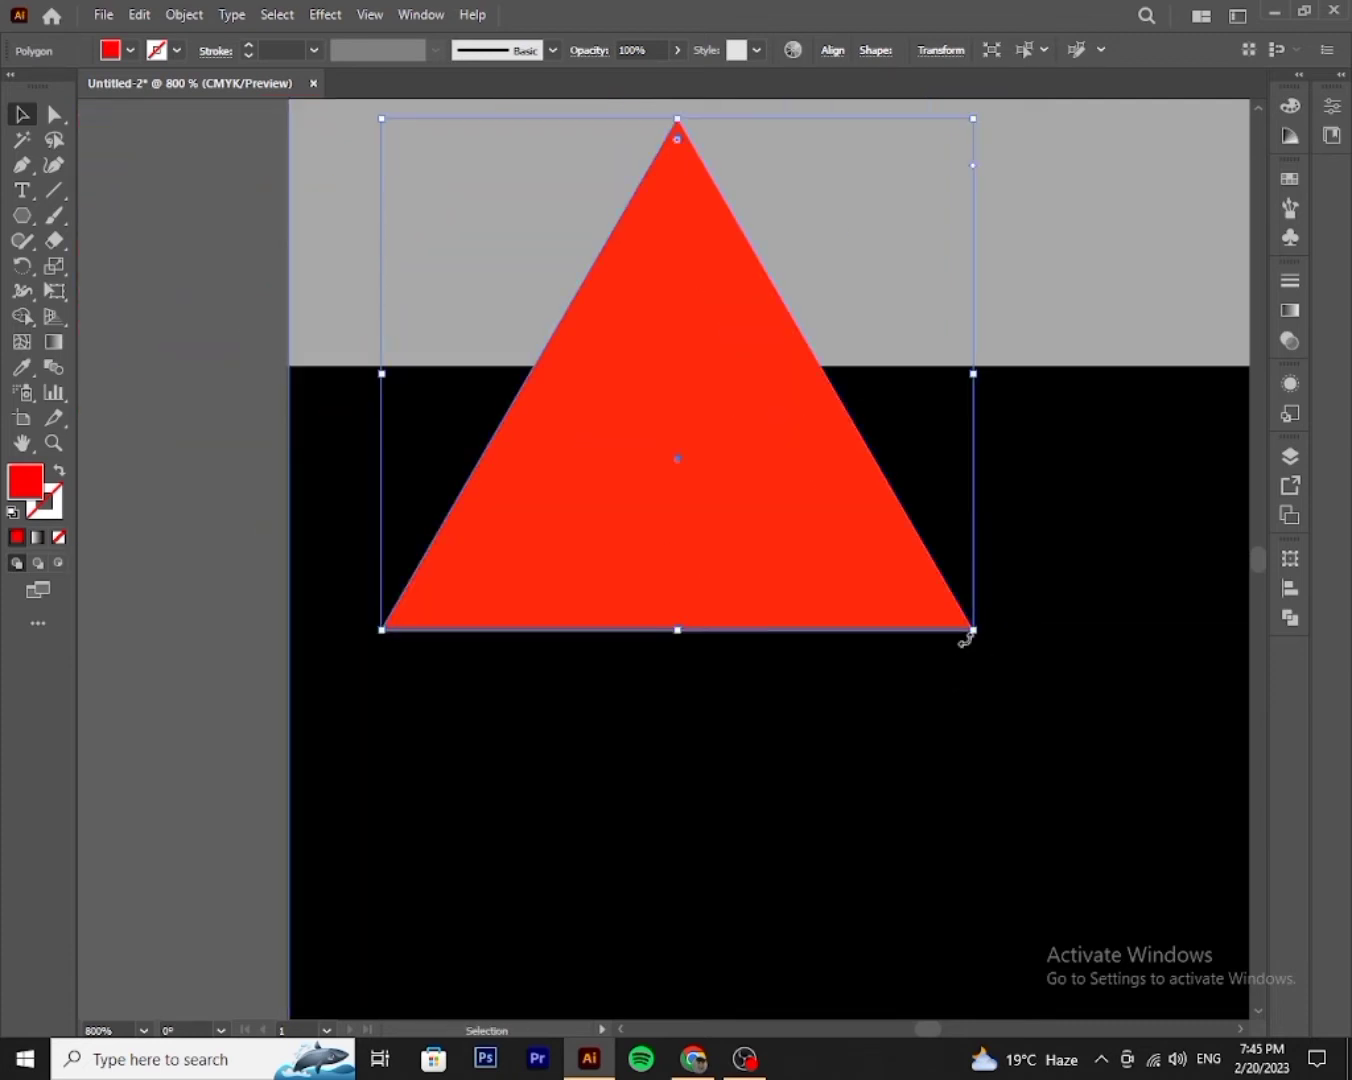
{"action": "left_click_drag", "start_coordinate": [968, 631], "coordinate": [652, 453]}
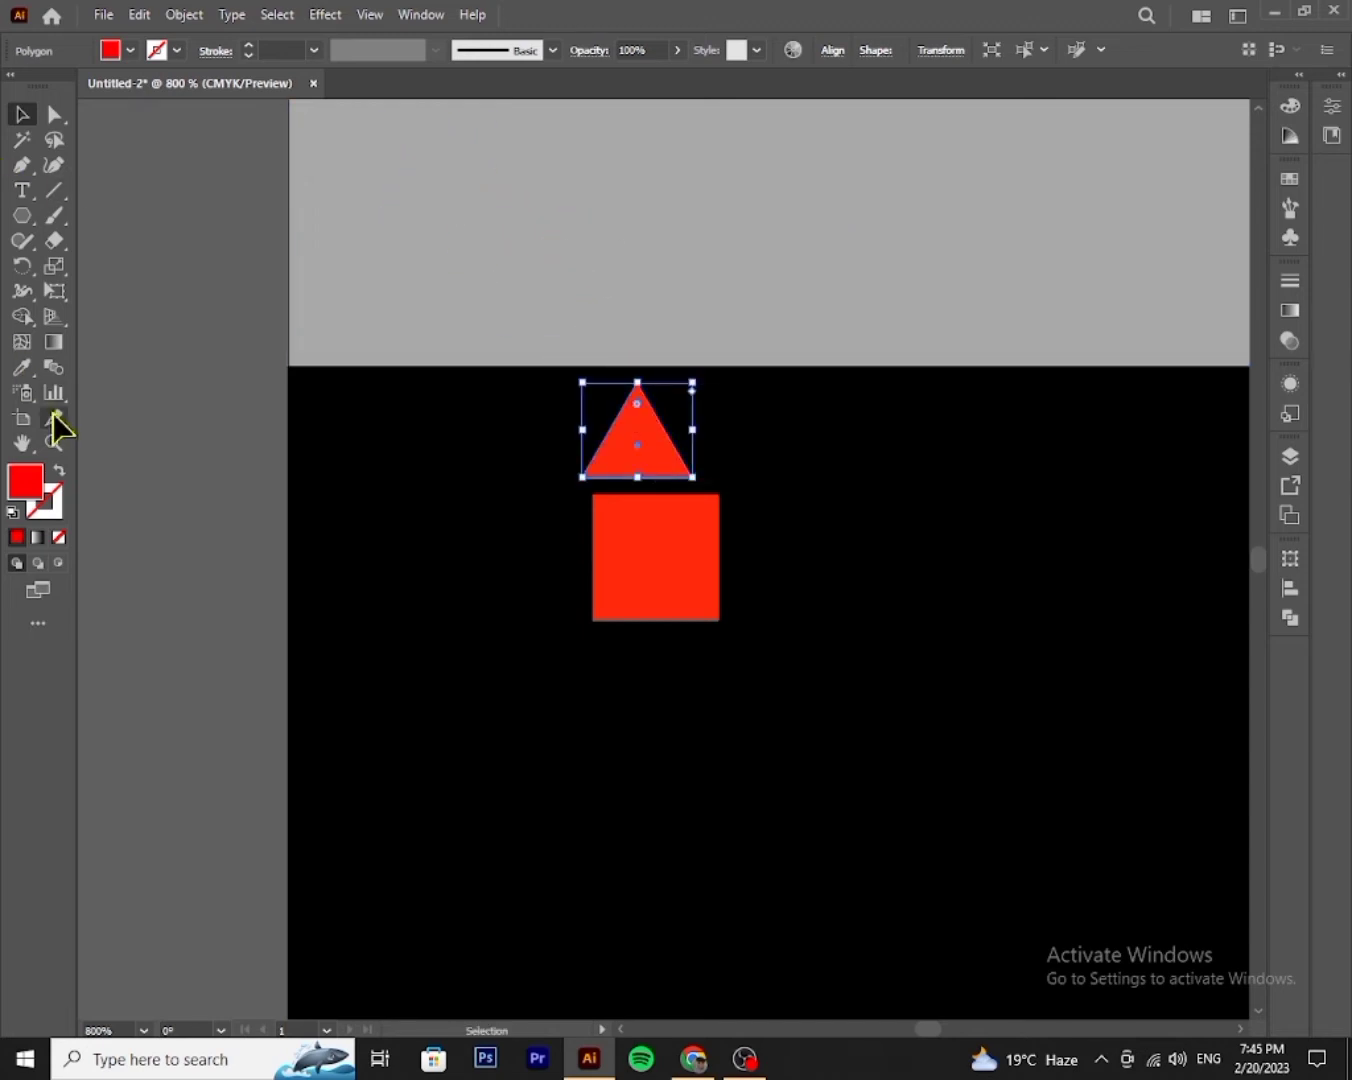
- Change the triangle to an unfilled outline with a 1 pt black stroke
{"action": "left_click", "coordinate": [123, 46]}
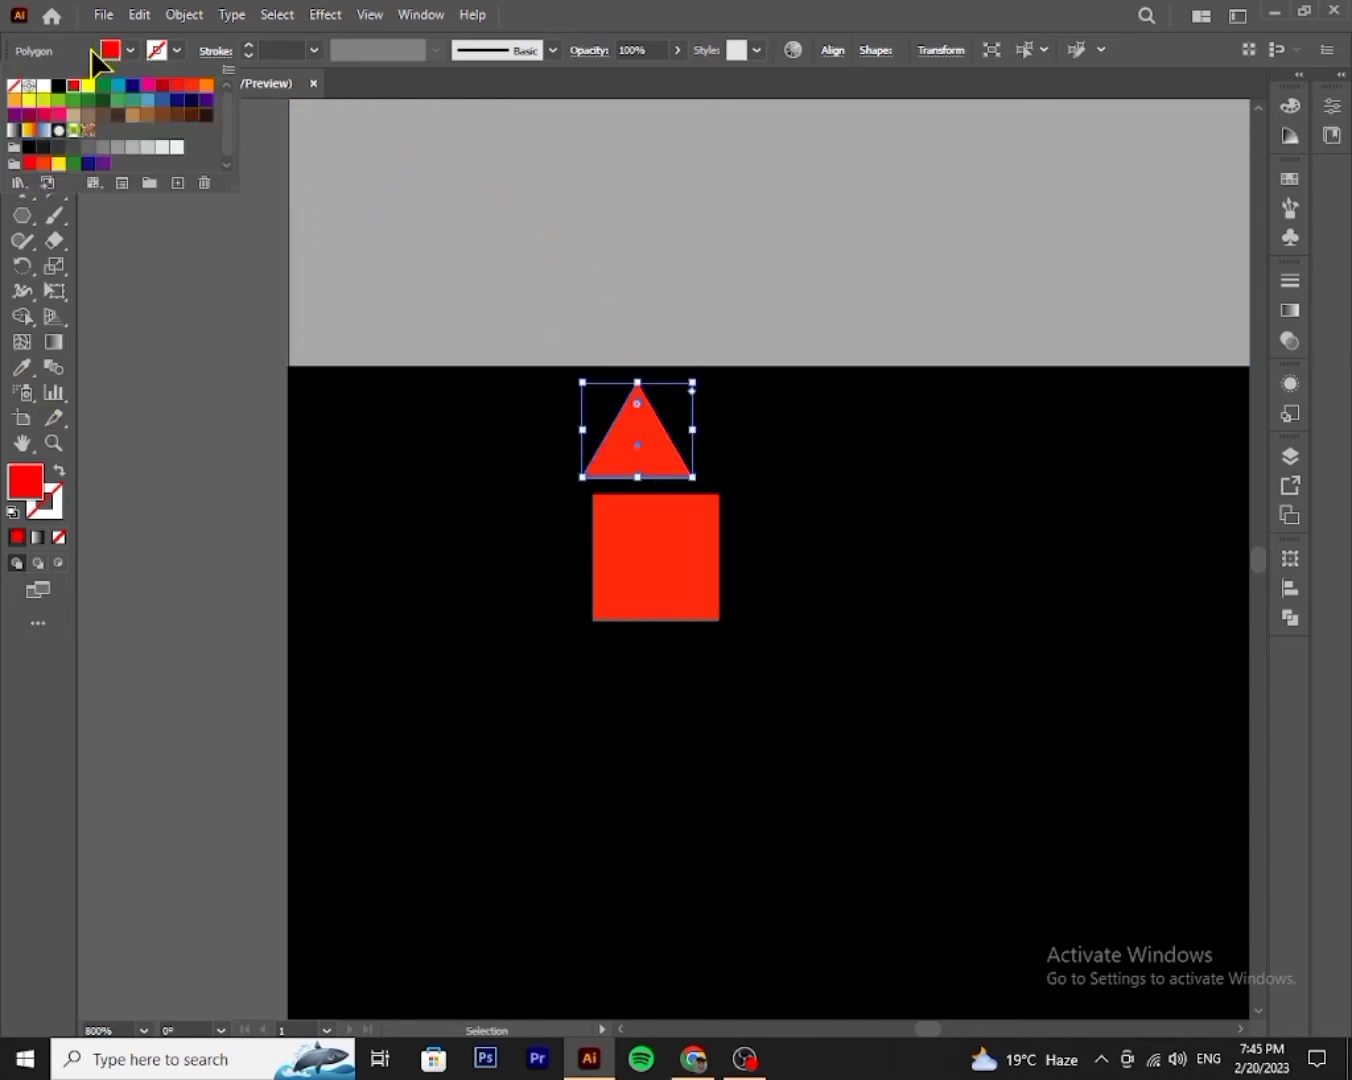
{"action": "left_click", "coordinate": [57, 86]}
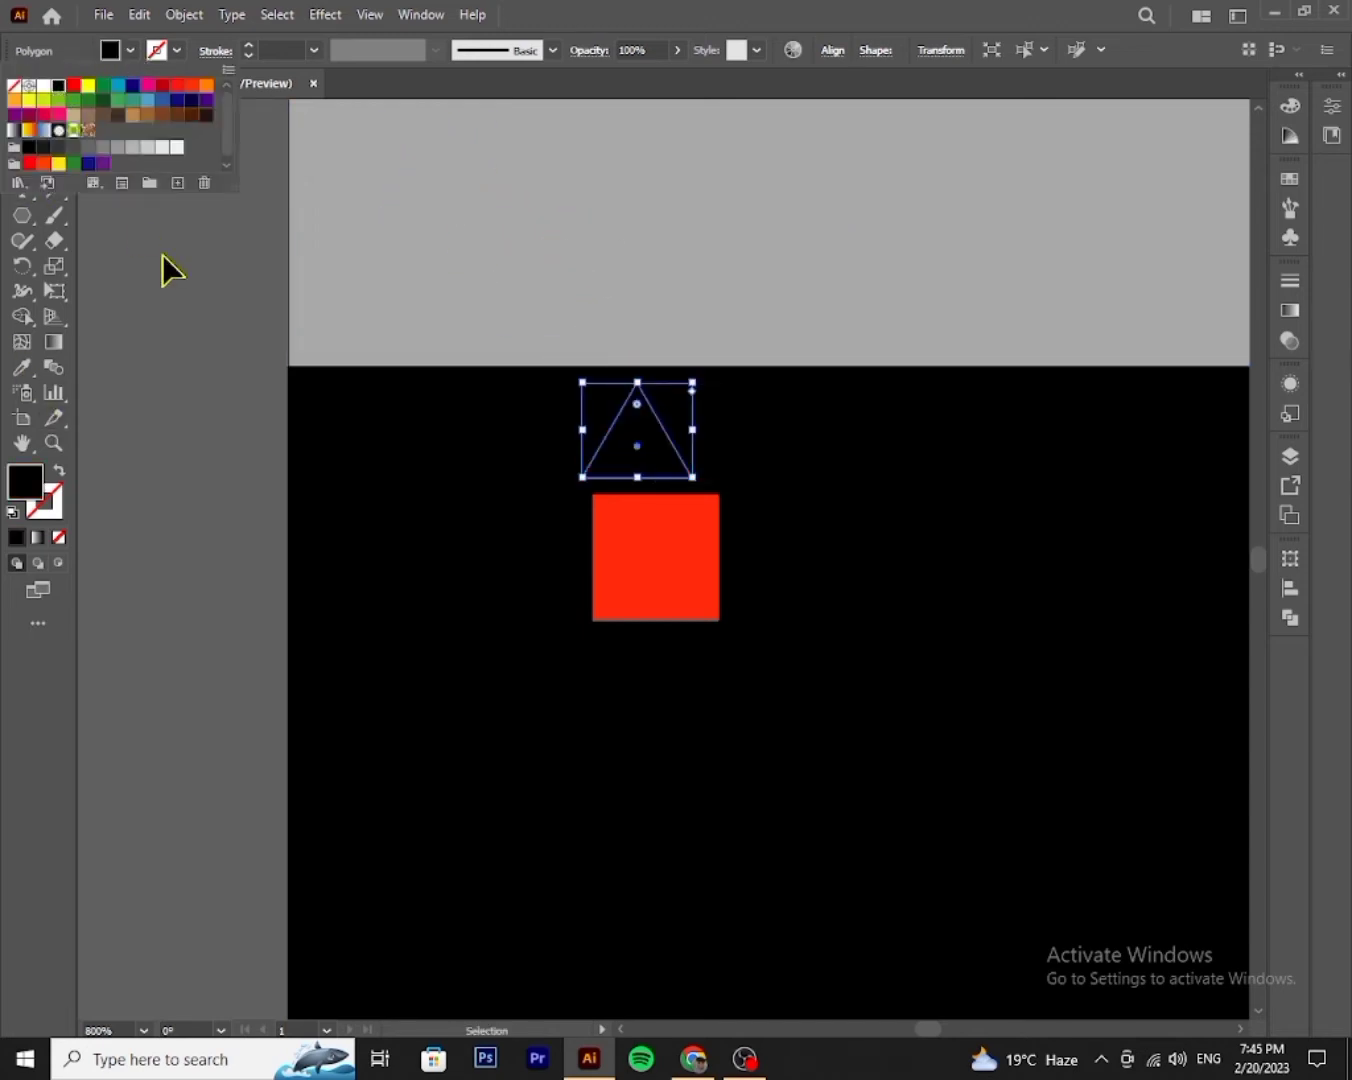
{"action": "left_click", "coordinate": [60, 470]}
- Cut the triangle's outline at its base corners with the Scissors tool and delete the base segment
{"action": "left_click_drag", "start_coordinate": [54, 242], "coordinate": [104, 280]}
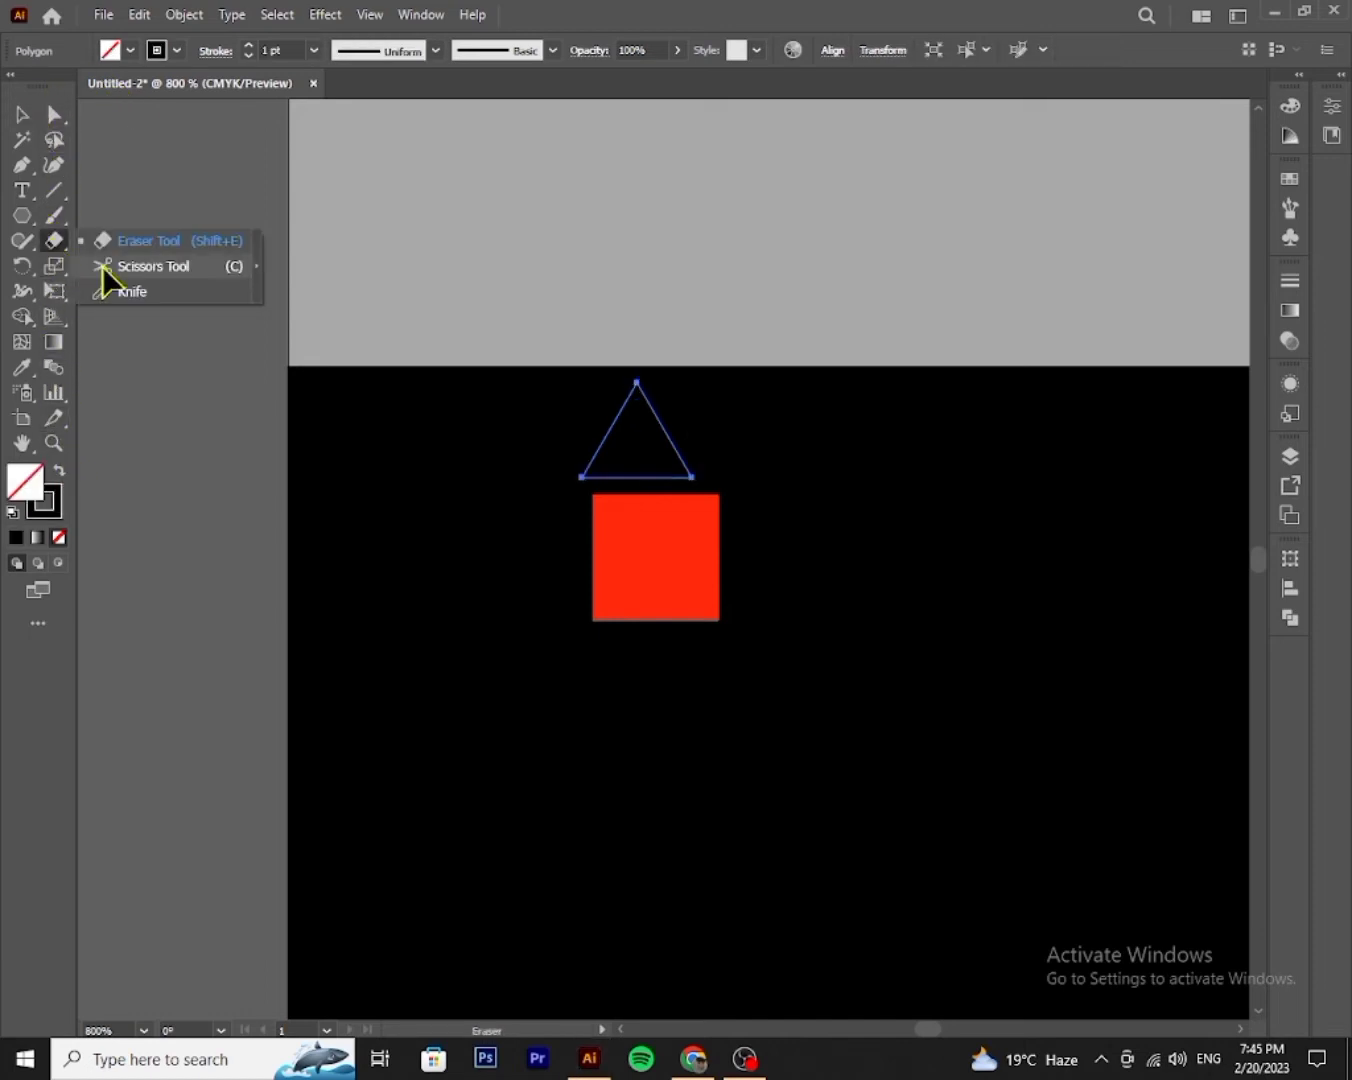
{"action": "left_click", "coordinate": [104, 269]}
{"action": "left_click", "coordinate": [580, 478]}
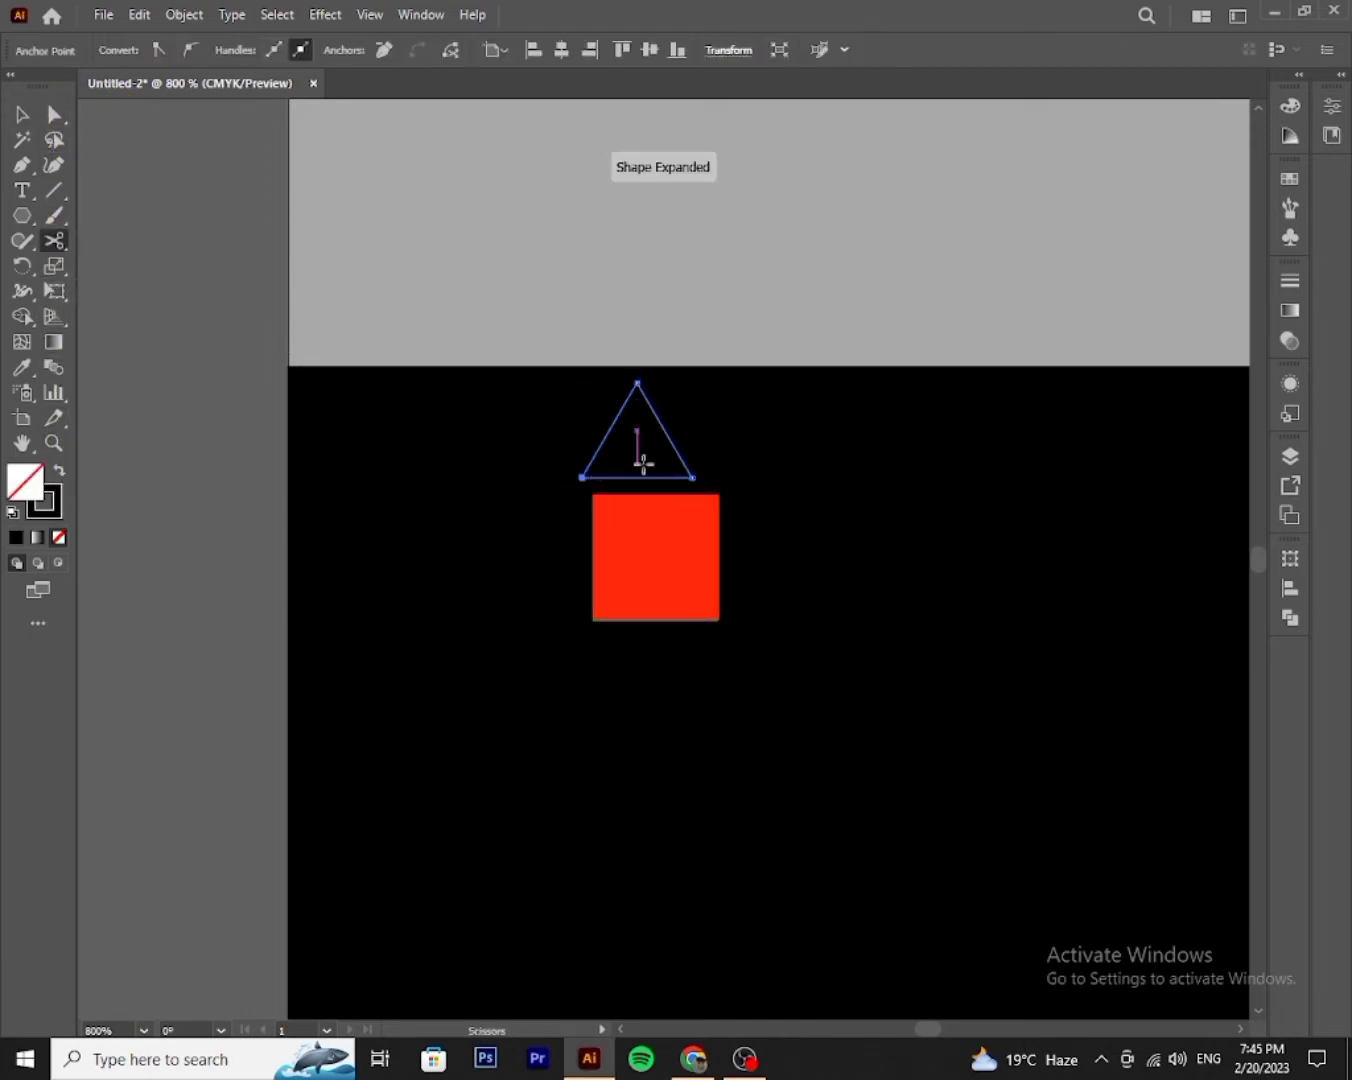
{"action": "left_click", "coordinate": [17, 113]}
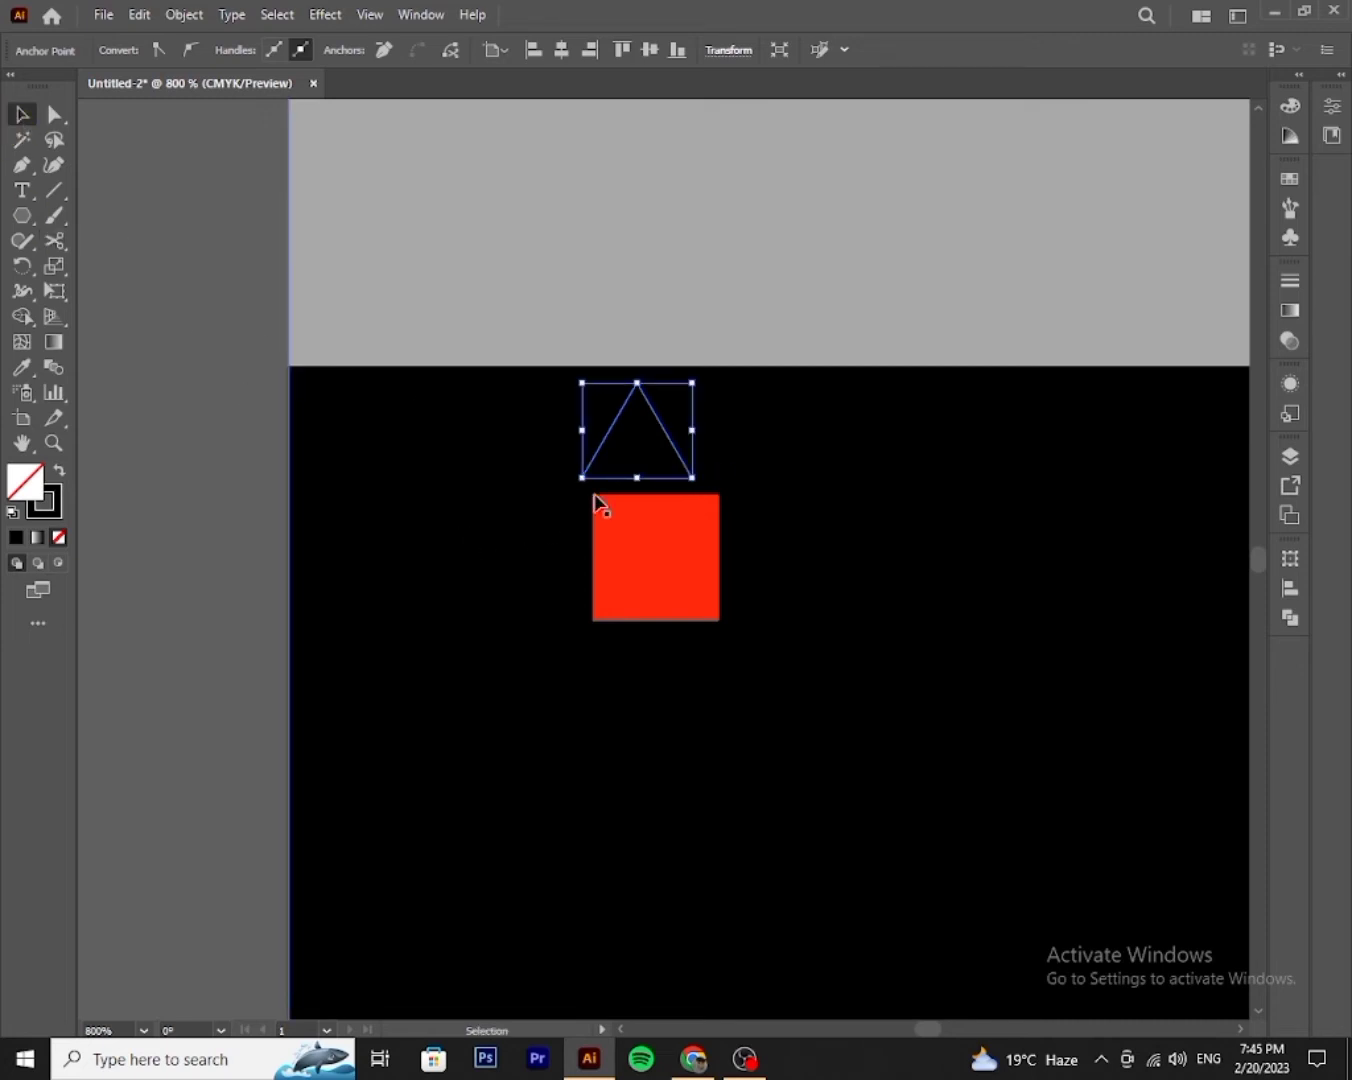
{"action": "left_click", "coordinate": [617, 478]}
{"action": "key", "text": "Delete"}
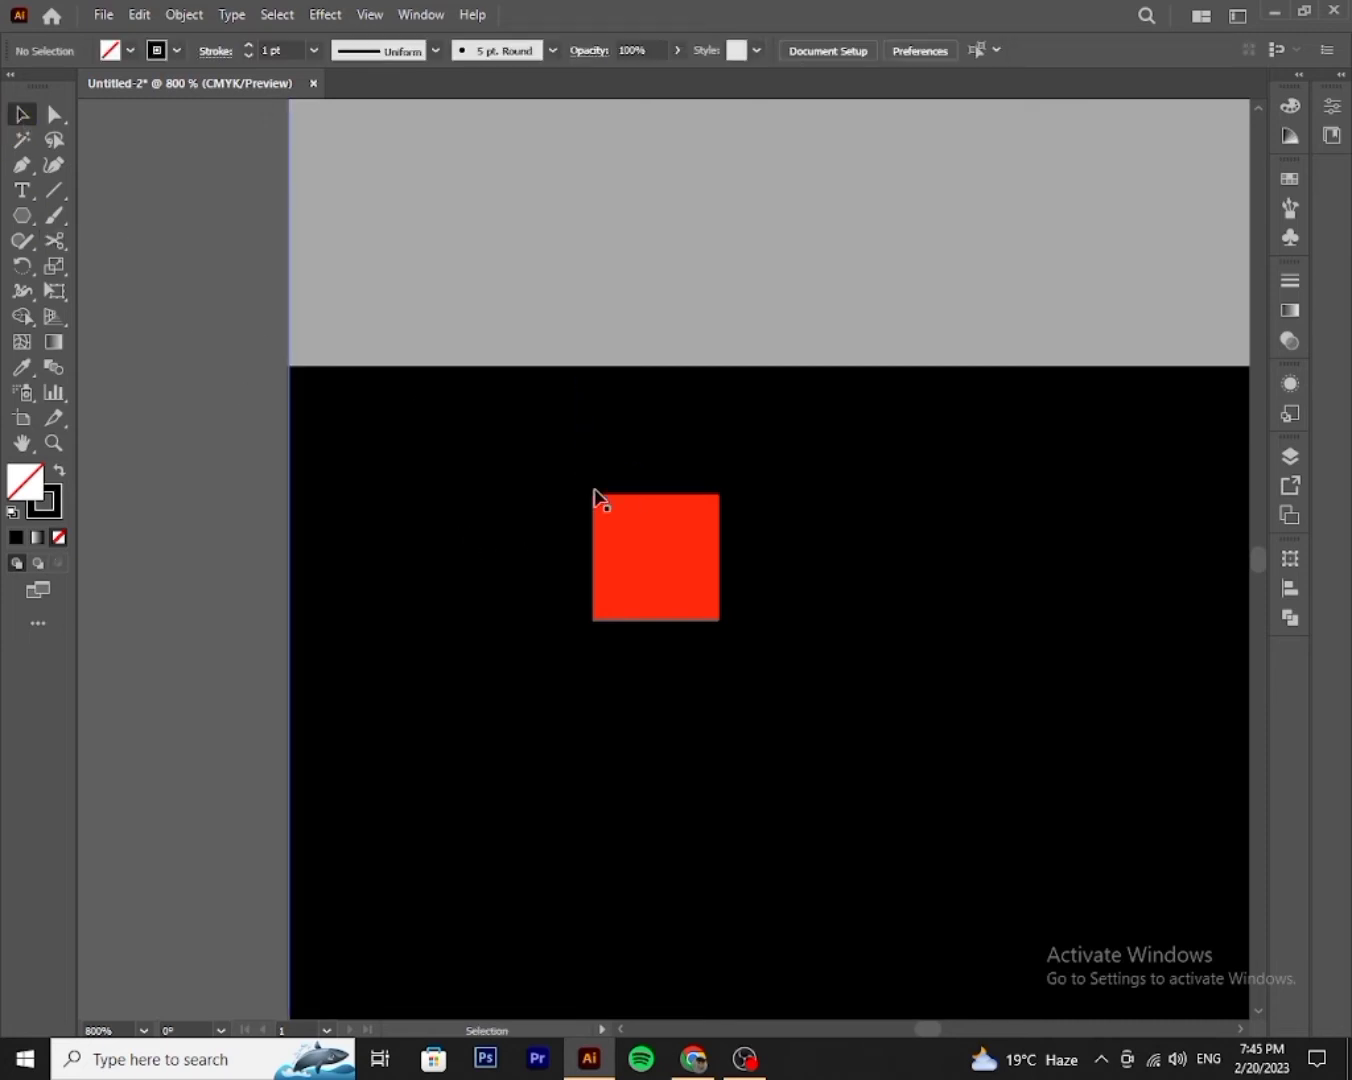
- Rotate the open chevron 90° clockwise to point right and center it on the red square
{"action": "left_click", "coordinate": [607, 437]}
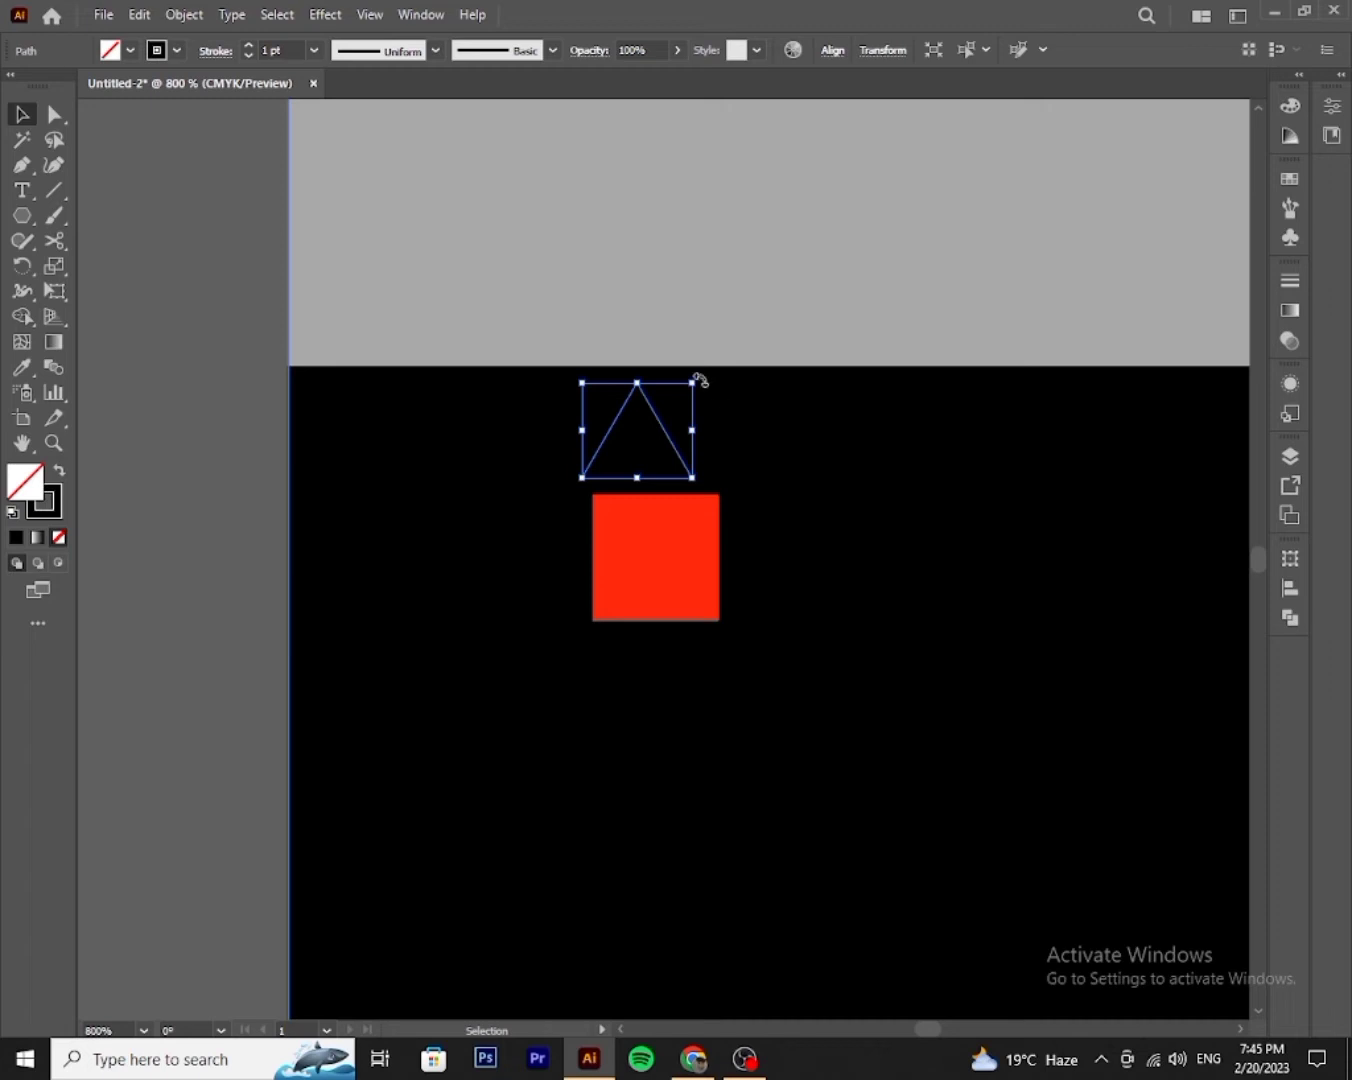
{"action": "left_click_drag", "start_coordinate": [701, 380], "coordinate": [779, 601]}
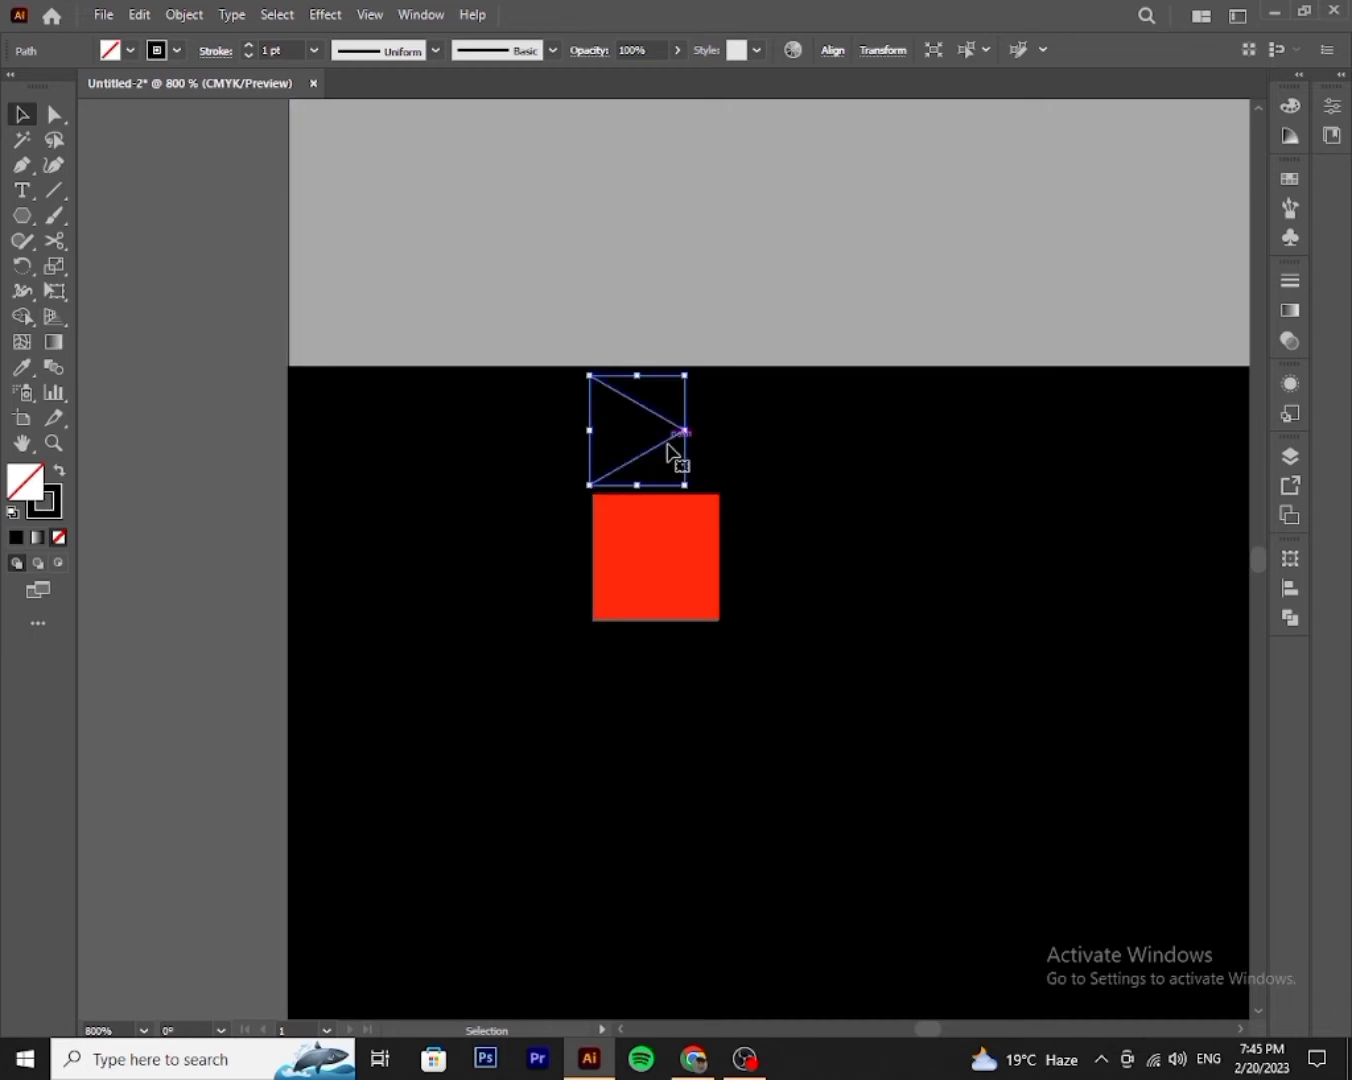
{"action": "left_click_drag", "start_coordinate": [676, 453], "coordinate": [678, 567]}
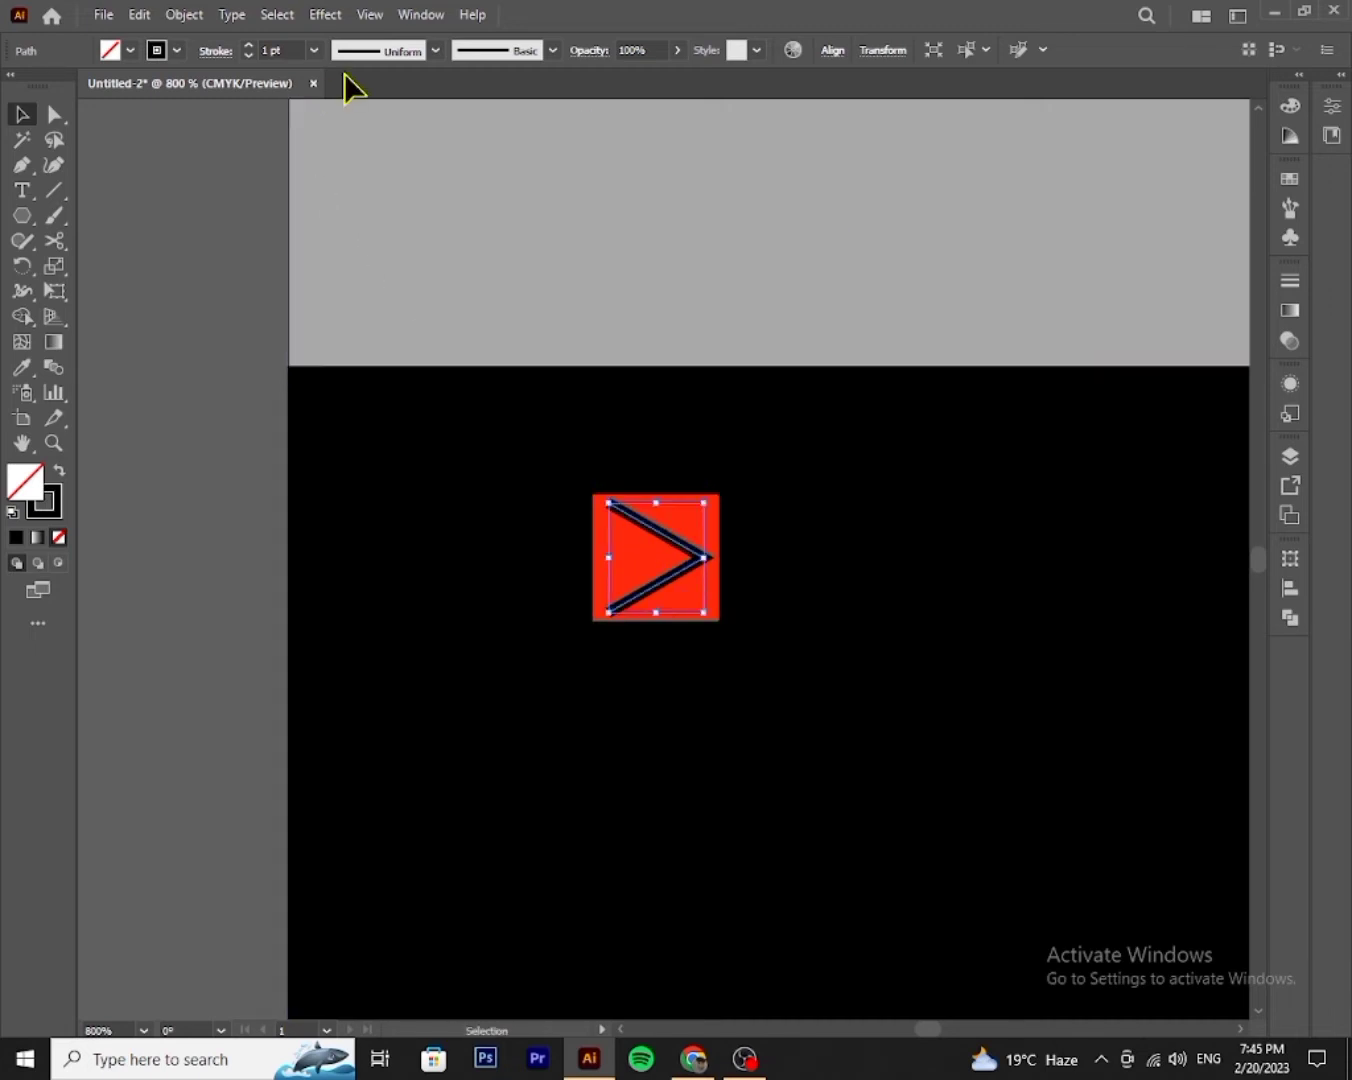
- Give the chevron a width profile tapered at both ends, narrow it slightly, and set its stroke to 2 pt
{"action": "left_click", "coordinate": [435, 50]}
{"action": "left_click", "coordinate": [379, 128]}
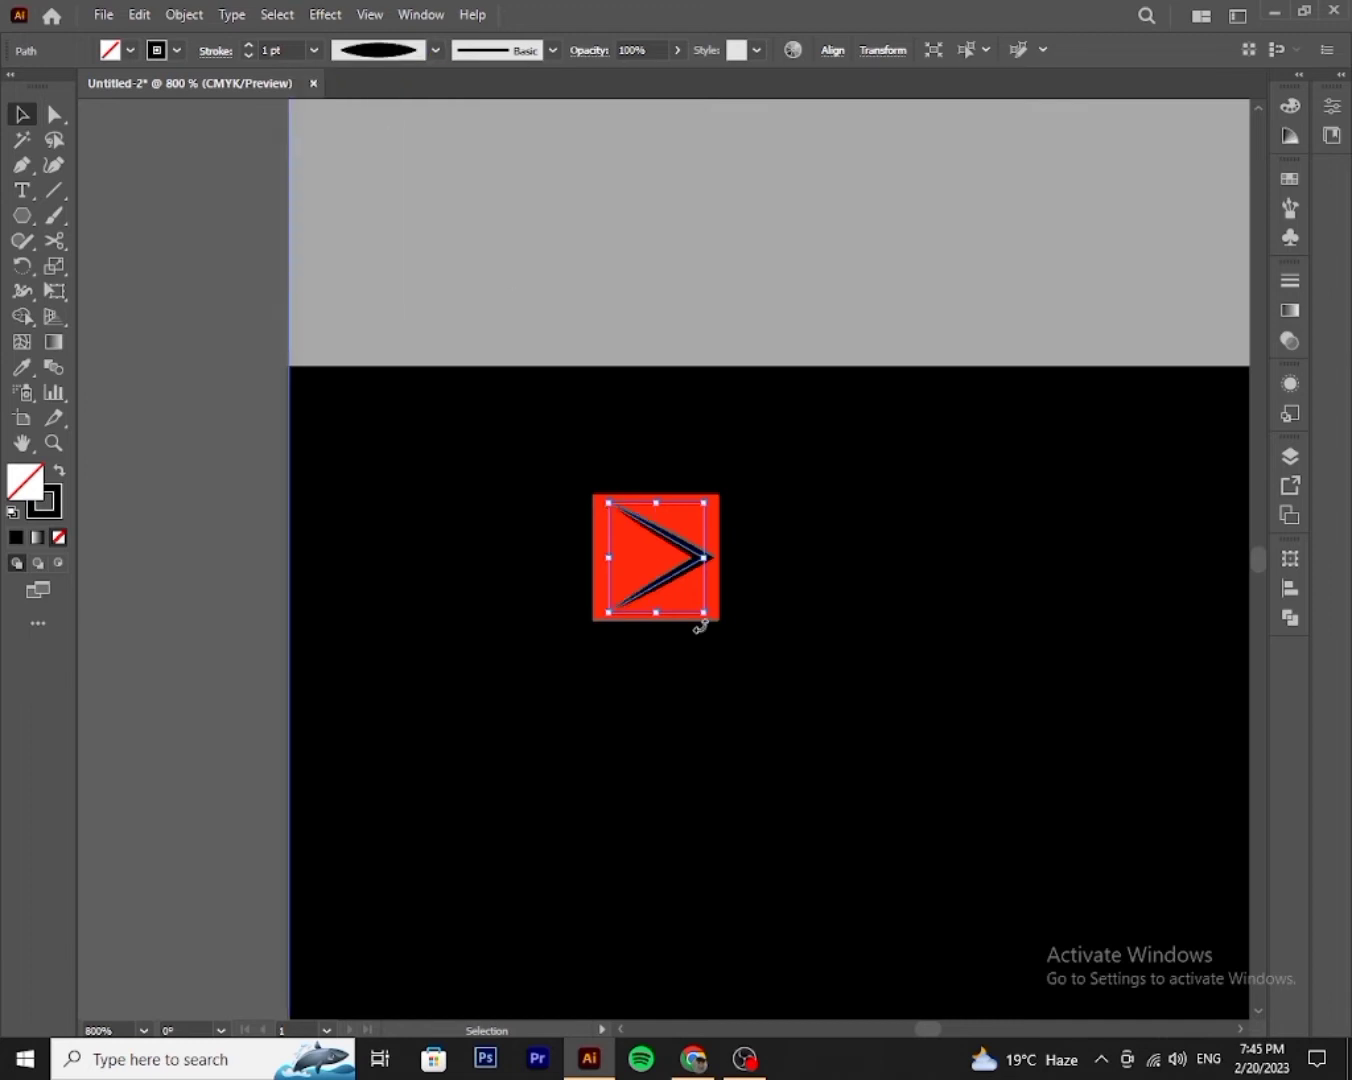
{"action": "left_click_drag", "start_coordinate": [698, 563], "coordinate": [693, 558]}
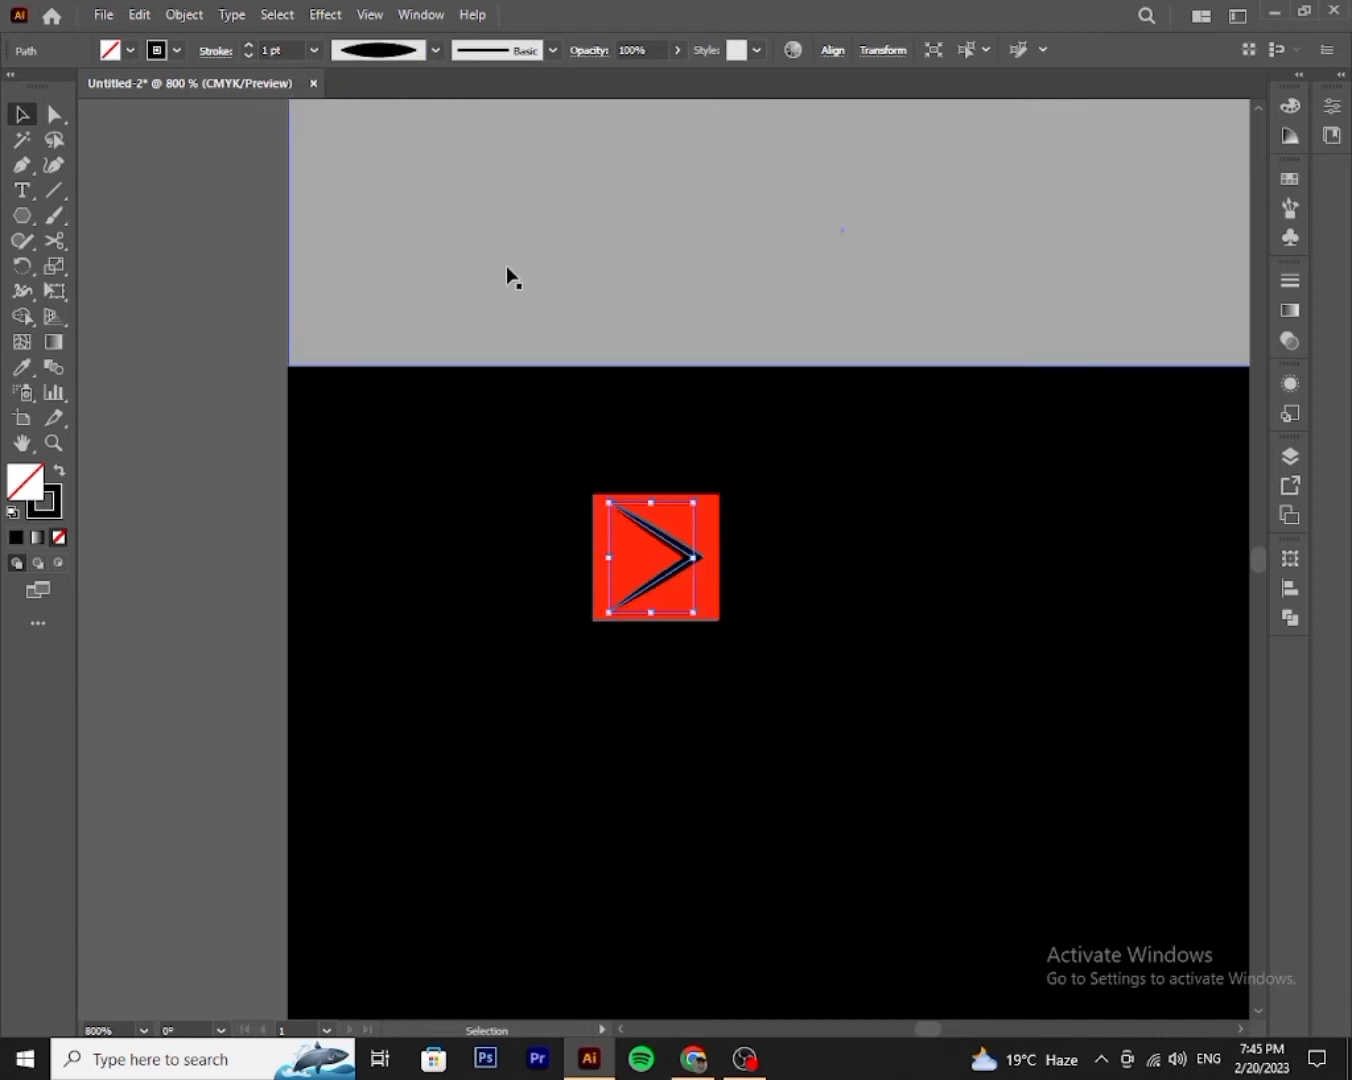
{"action": "left_click", "coordinate": [314, 49]}
{"action": "left_click", "coordinate": [343, 167]}
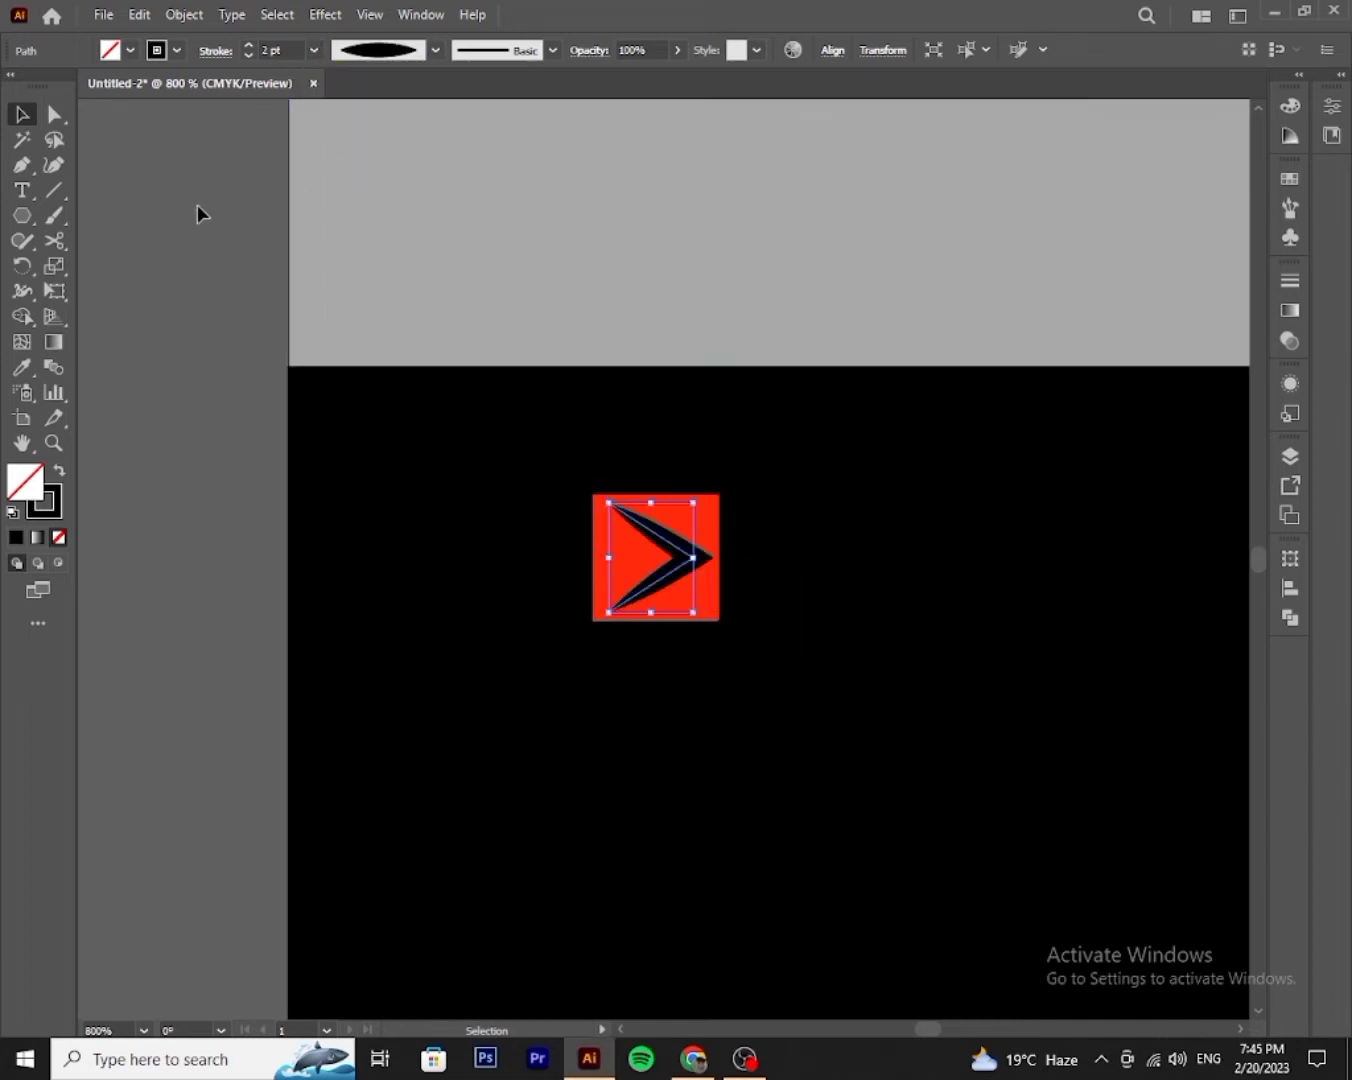
- Narrow the chevron a little more from its tip to leave a margin at the square's right edge
{"action": "left_click", "coordinate": [197, 204]}
{"action": "left_click", "coordinate": [675, 565]}
{"action": "left_click_drag", "start_coordinate": [691, 567], "coordinate": [683, 562]}
{"action": "key", "text": "ctrl+z"}
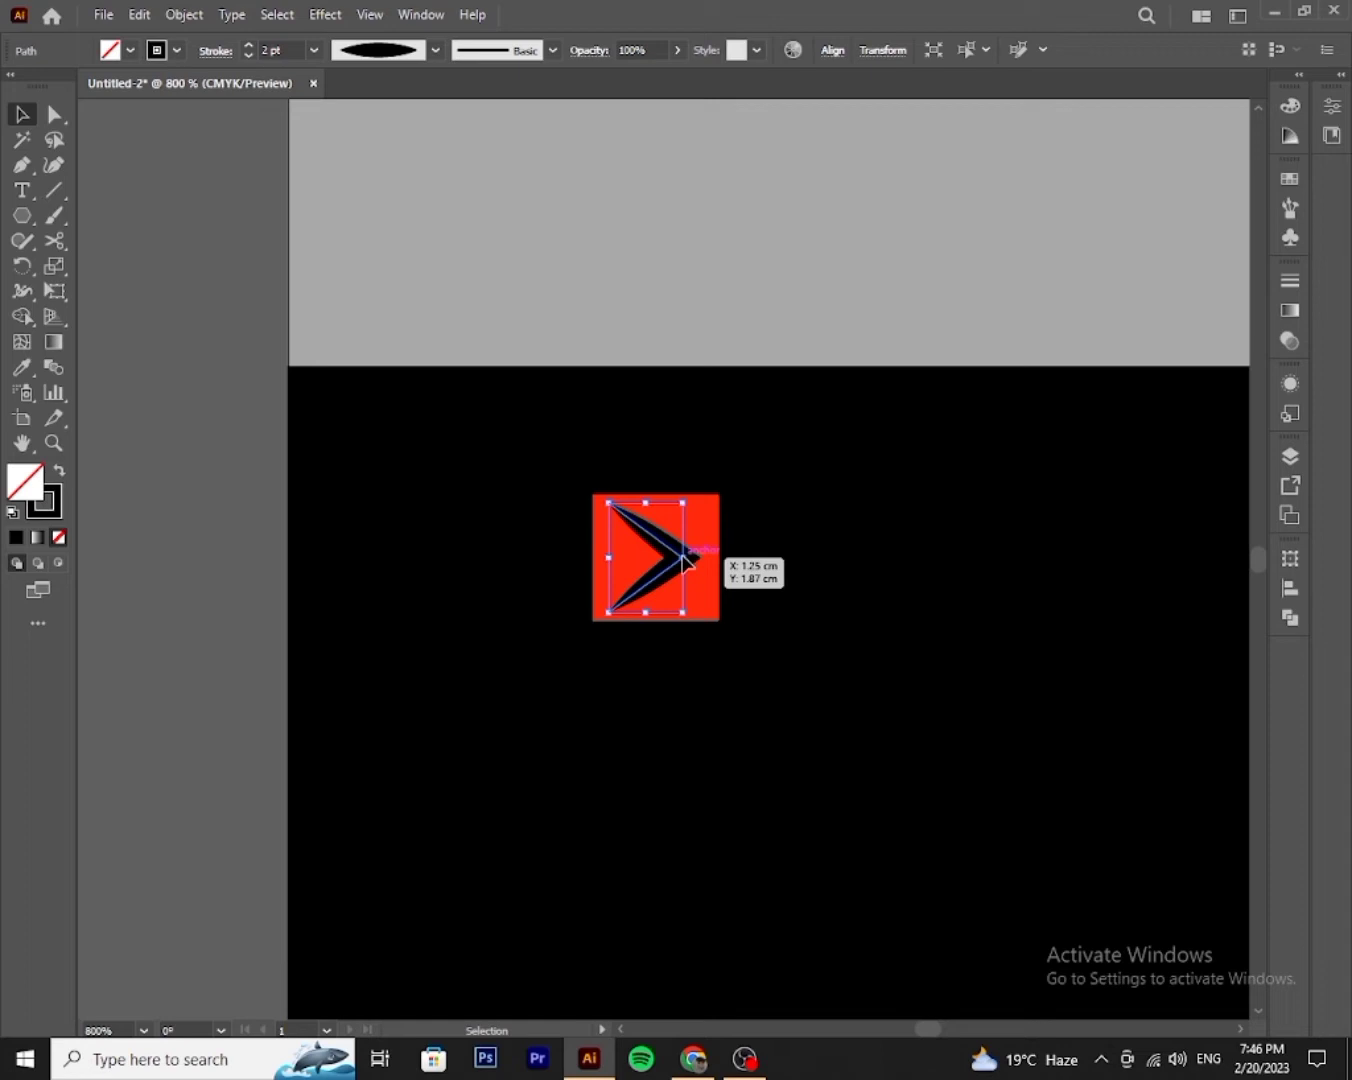
- Group the red square and the black chevron into one bullet icon, and fit the artboard in view
{"action": "left_click", "coordinate": [693, 532]}
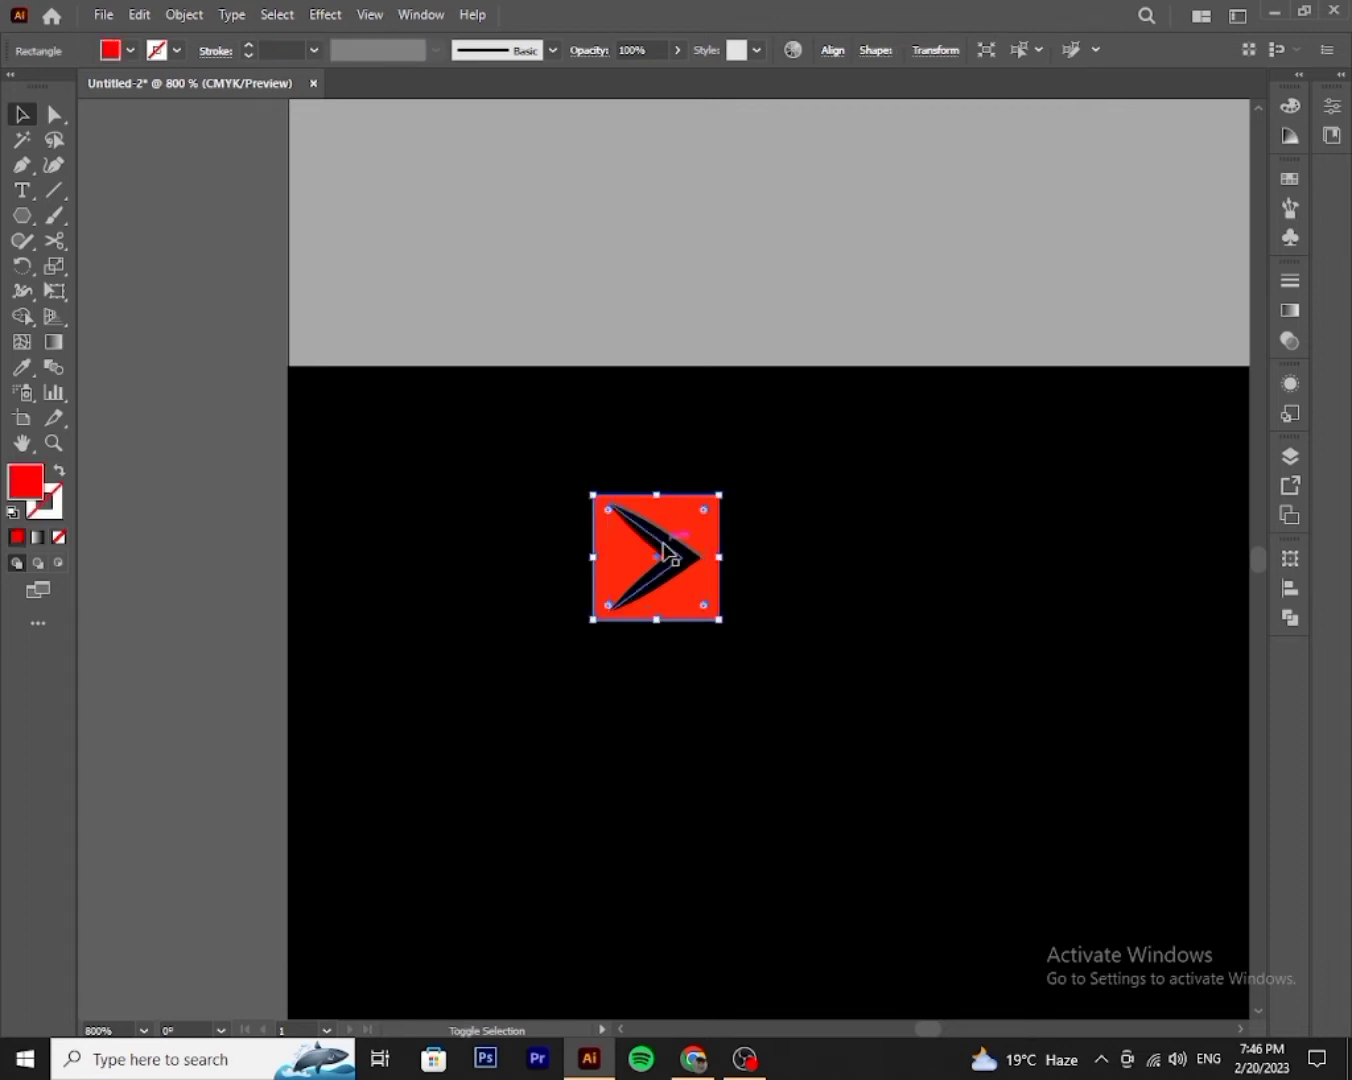
{"action": "left_click", "coordinate": [663, 544], "text": "shift"}
{"action": "right_click", "coordinate": [663, 549]}
{"action": "left_click", "coordinate": [714, 236]}
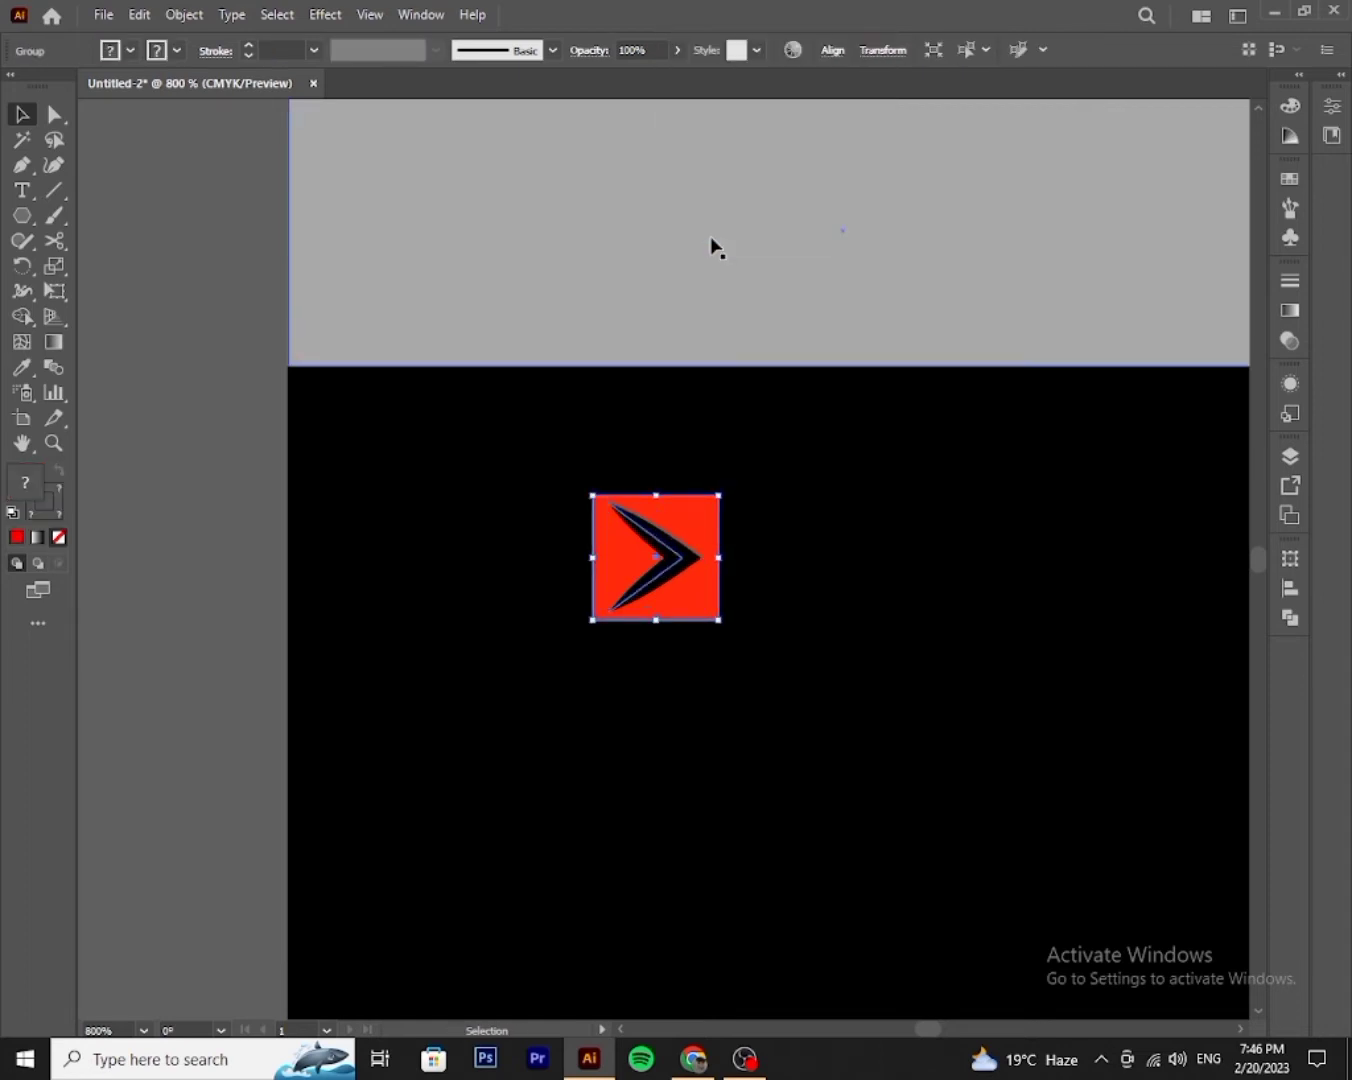
{"action": "key", "text": "ctrl+0"}
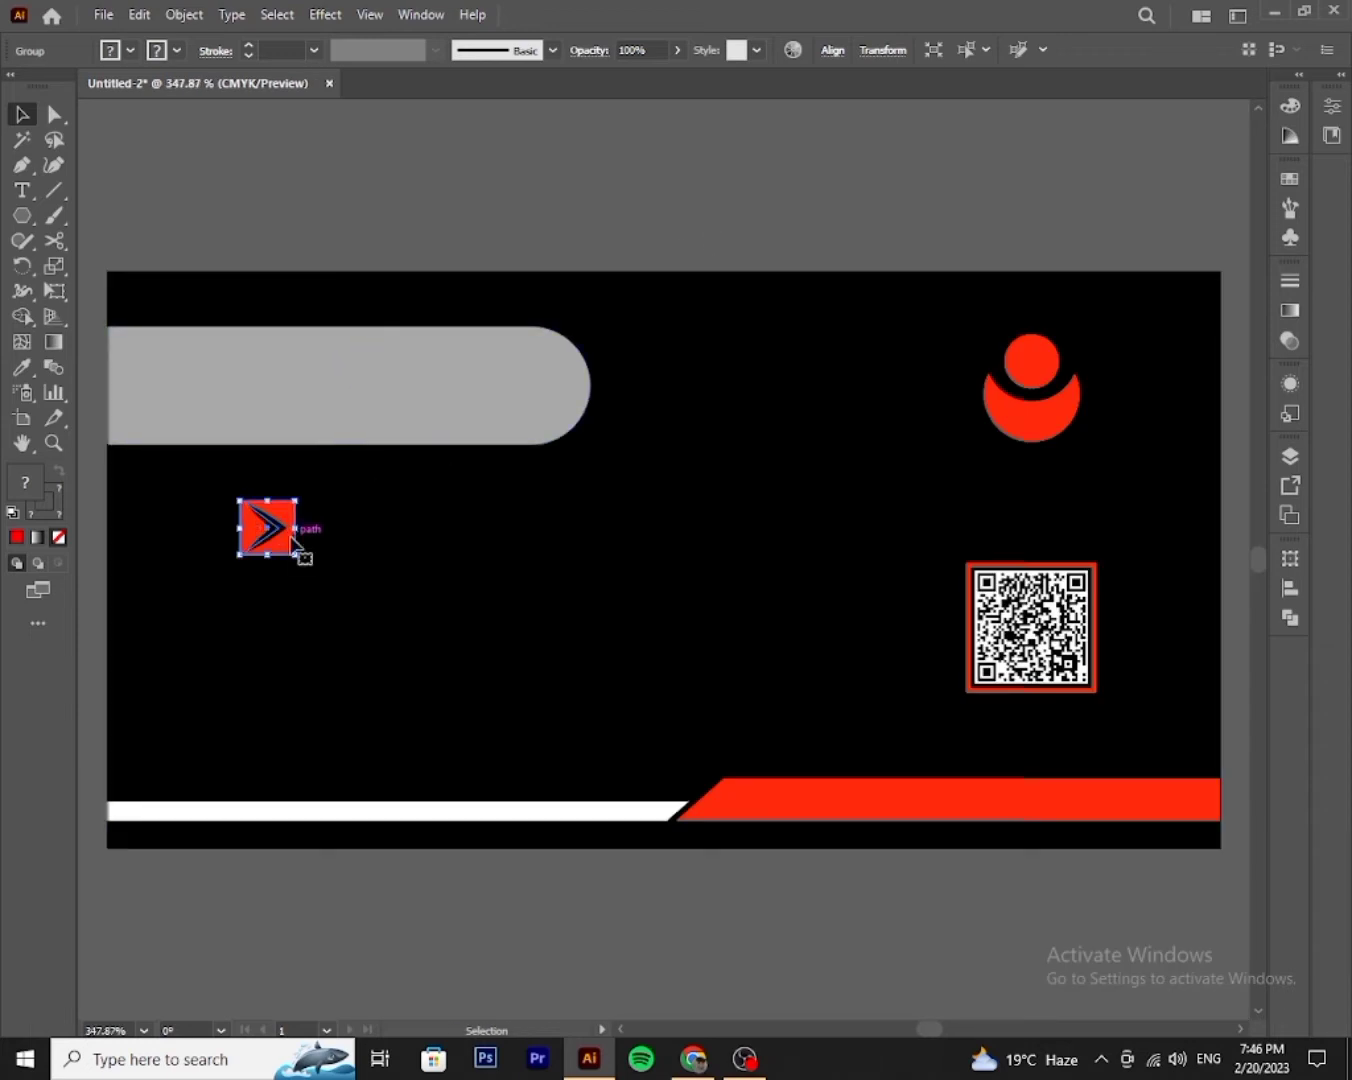